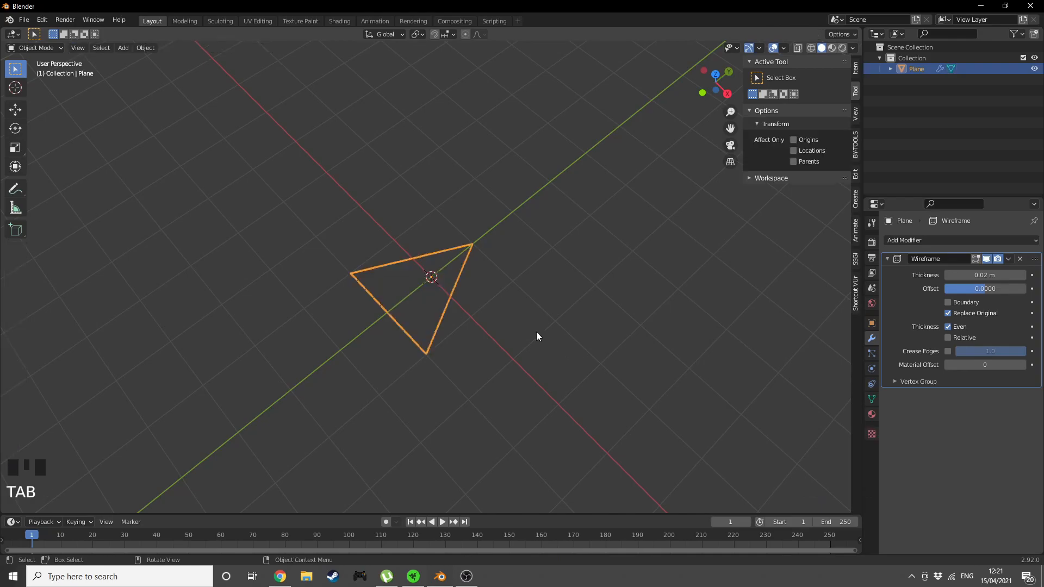
Set the Wireframe modifier's thickness on the triangle to about 0.299 m and enable its Boundary option
scroll(570, 305, up, 2)
drag(985, 275, 1031, 275)
click(956, 304)
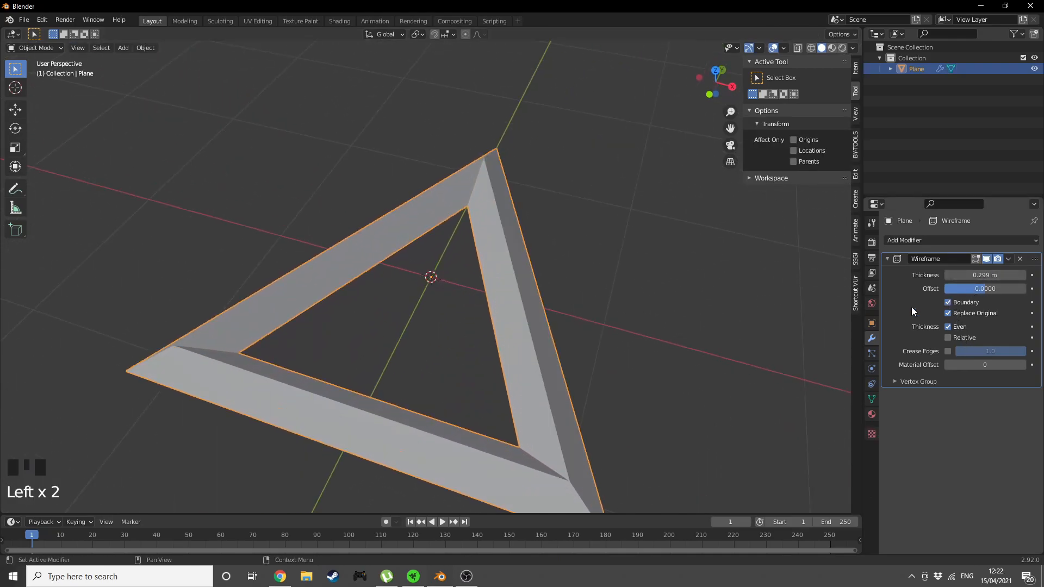
scroll(485, 301, down, 4)
scroll(518, 280, up, 5)
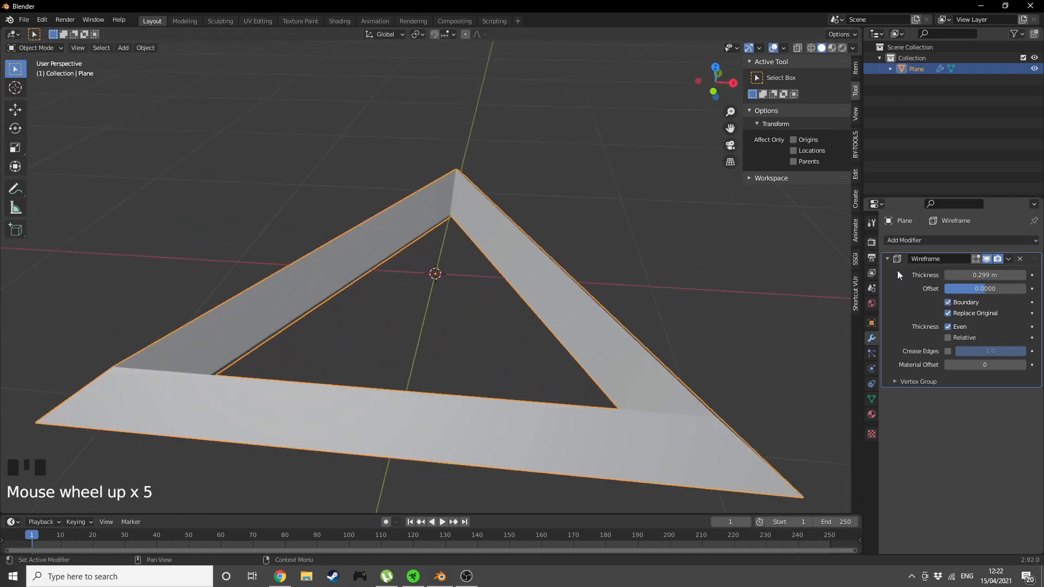
Add two Bevel modifiers to the triangular frame
click(916, 238)
click(837, 282)
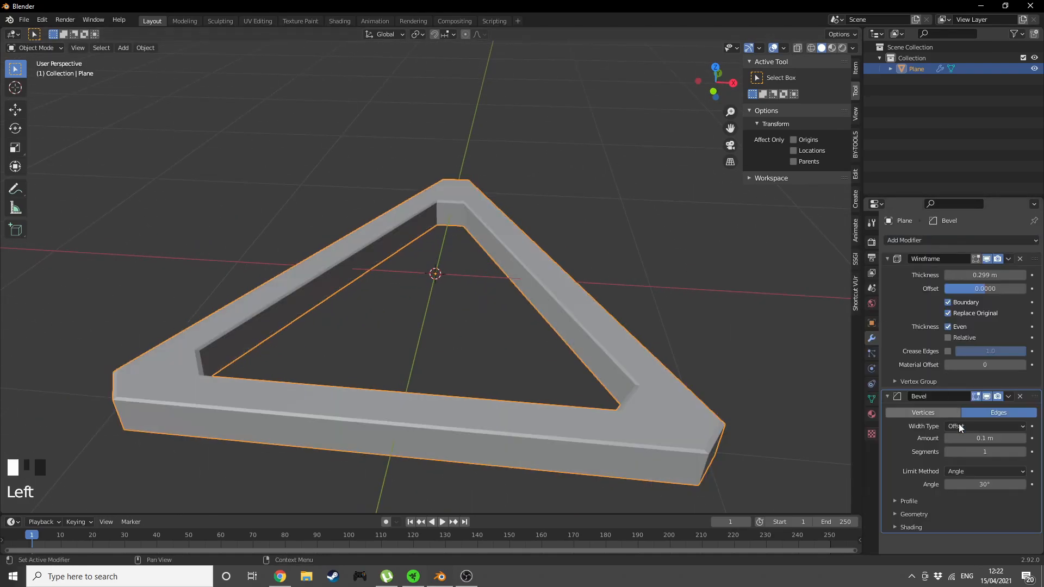
click(931, 243)
click(827, 283)
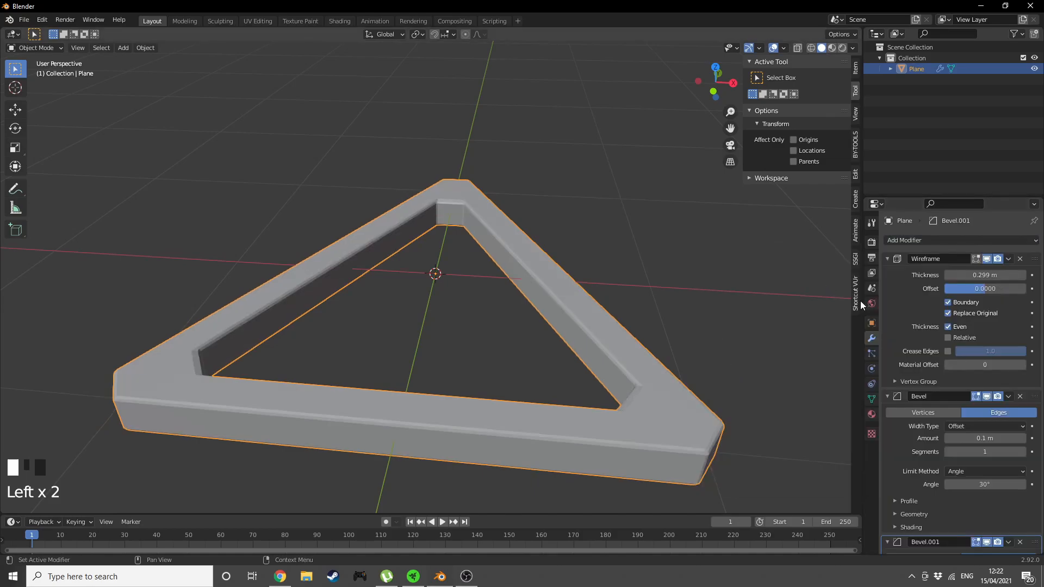
Set the second Bevel modifier to 3 segments and an amount of about 0.078 m
scroll(973, 432, down, 5)
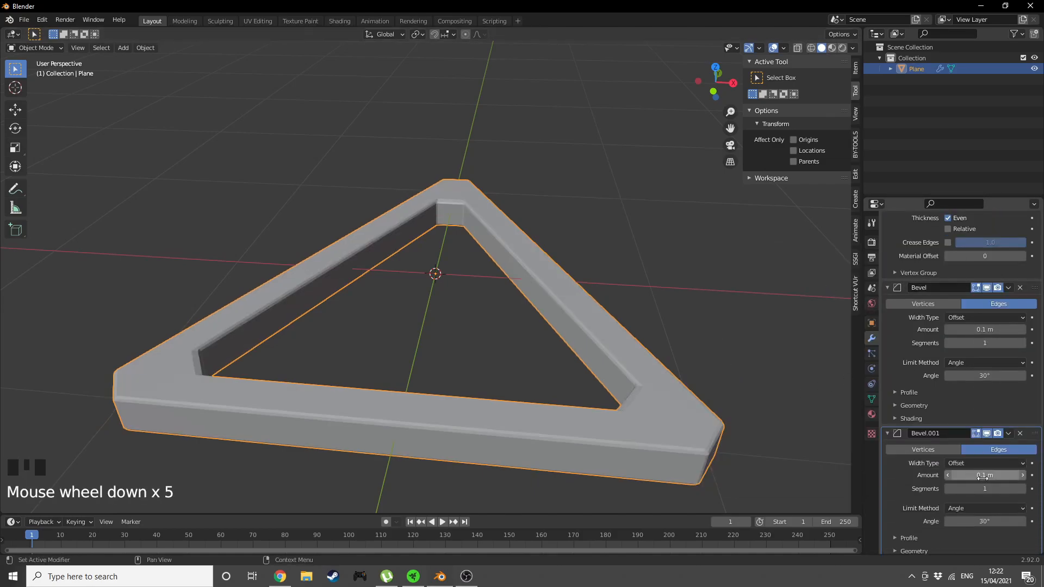
click(1023, 489)
click(1023, 489)
click(1023, 489)
click(1023, 489)
click(1023, 488)
click(1023, 489)
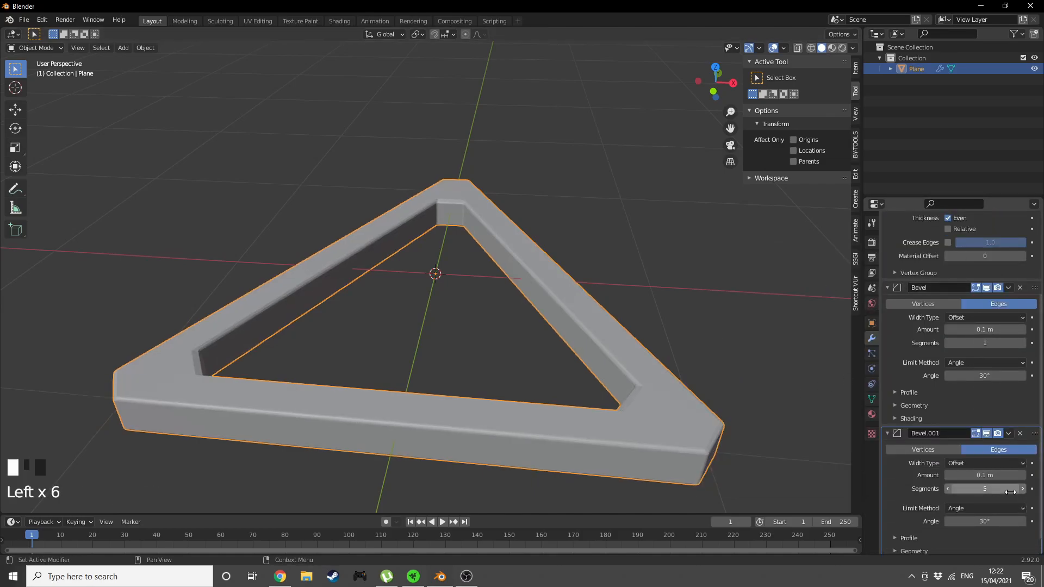
click(948, 489)
click(948, 488)
shift+drag(973, 476, 946, 476)
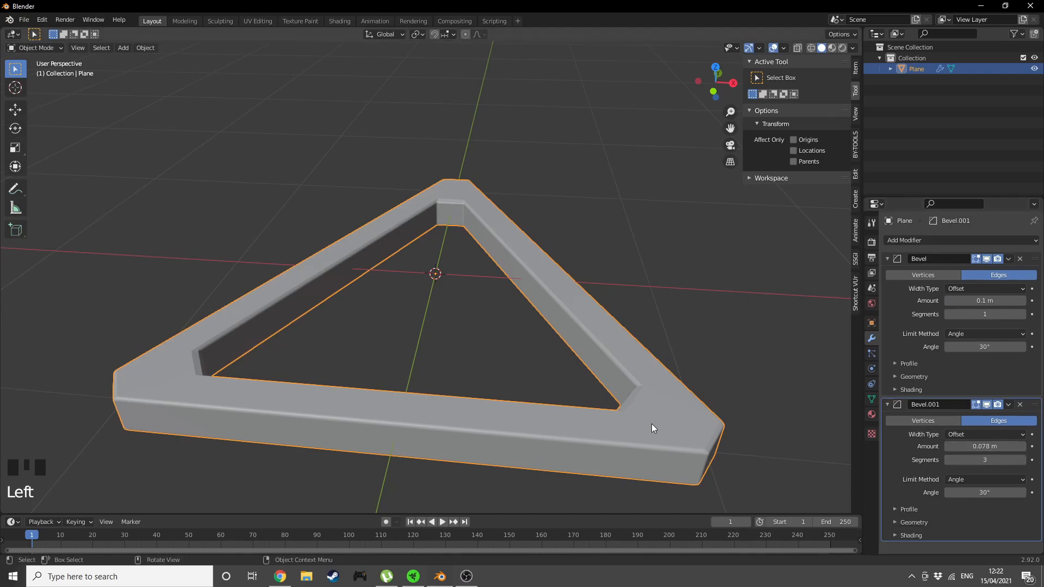
Apply smooth shading to the beveled triangular frame
right_click(651, 423)
click(621, 380)
middle_drag(621, 385, 669, 349)
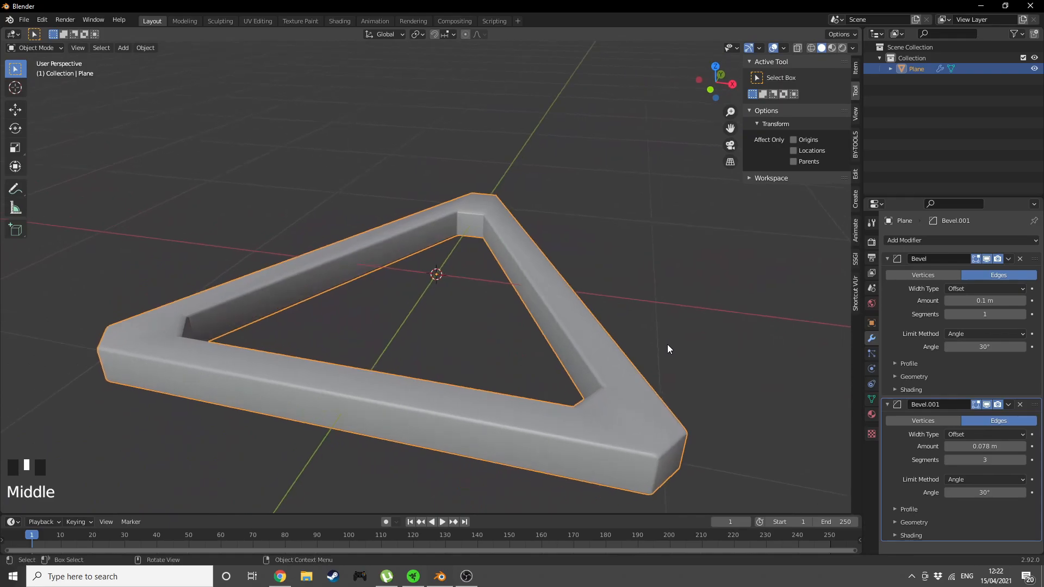
scroll(667, 345, down, 3)
scroll(664, 339, up, 3)
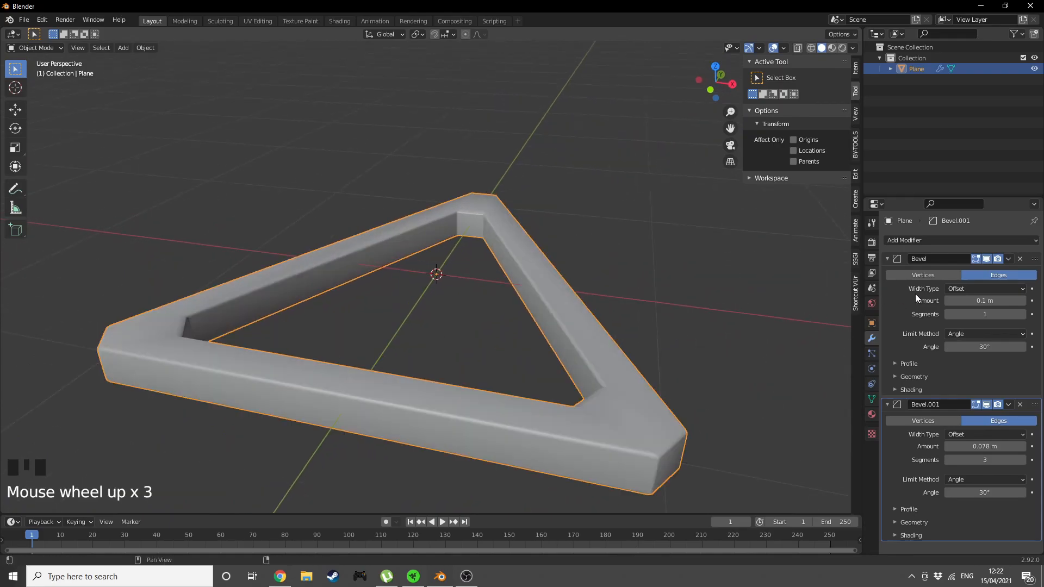
Add an Array modifier to the triangular frame and collapse the settings of both Bevel modifiers
click(911, 240)
click(834, 272)
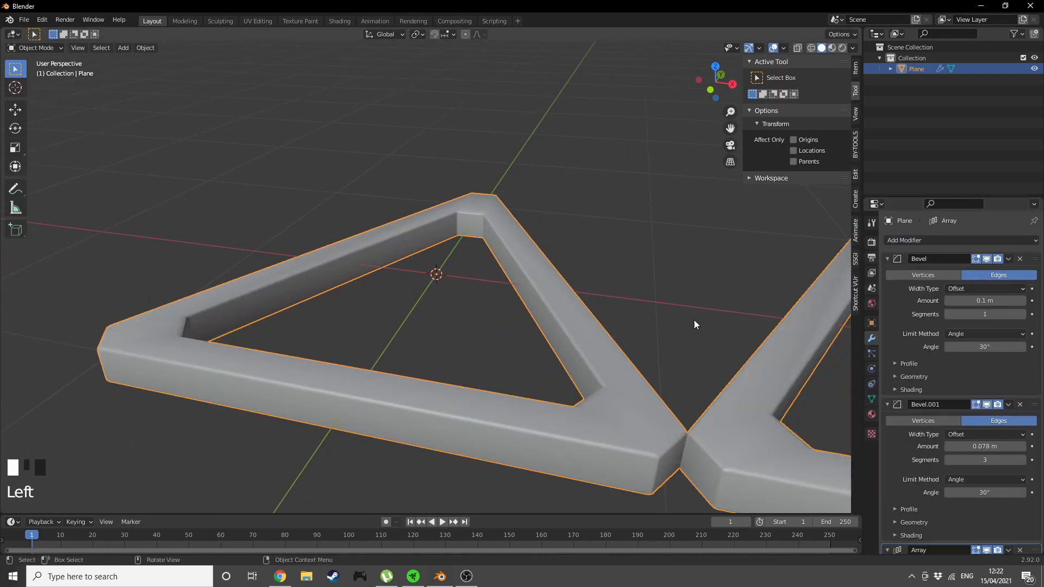
scroll(941, 461, down, 12)
scroll(906, 287, up, 6)
scroll(900, 266, up, 3)
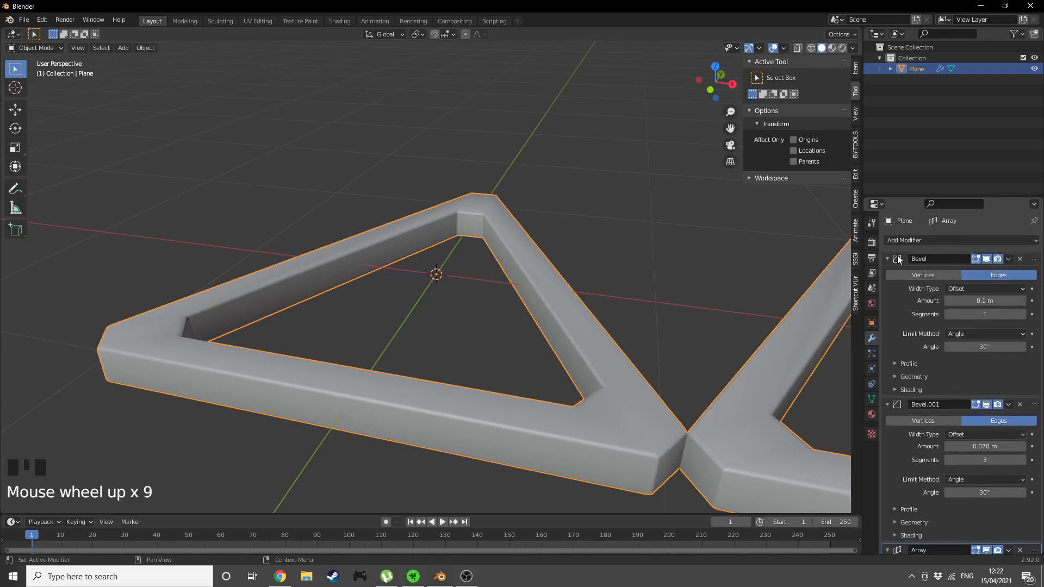
click(887, 259)
click(886, 274)
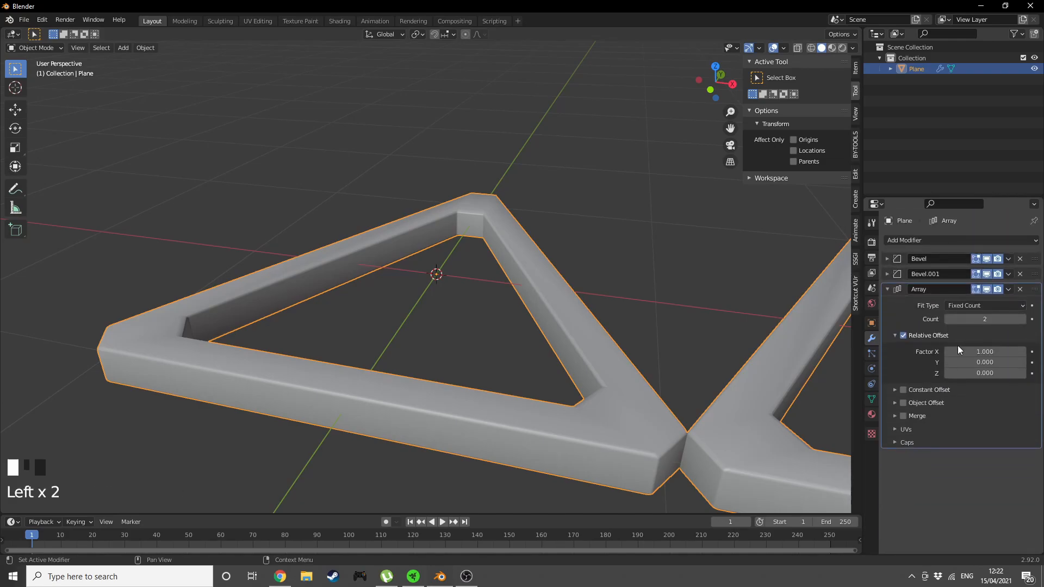
Stack the array copies vertically by setting the relative offset factor to 0 on X and 1 on Z
click(958, 354)
text(0)
key(Return)
click(995, 374)
text(1)
key(Return)
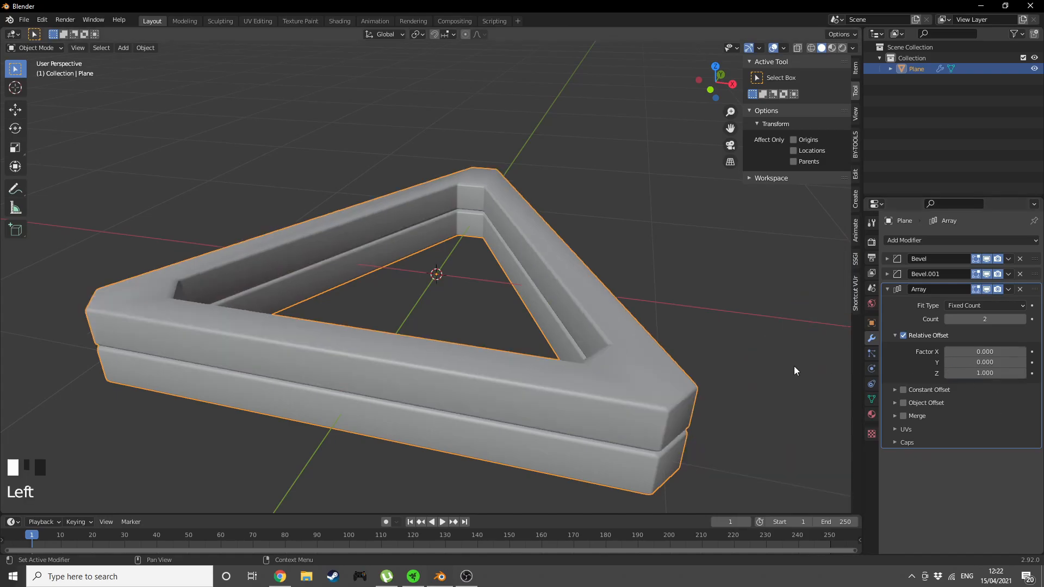
Set the Array modifier's relative offset on Z to 1.2 to leave gaps between the stacked triangles
scroll(711, 339, down, 5)
scroll(789, 345, up, 5)
click(995, 374)
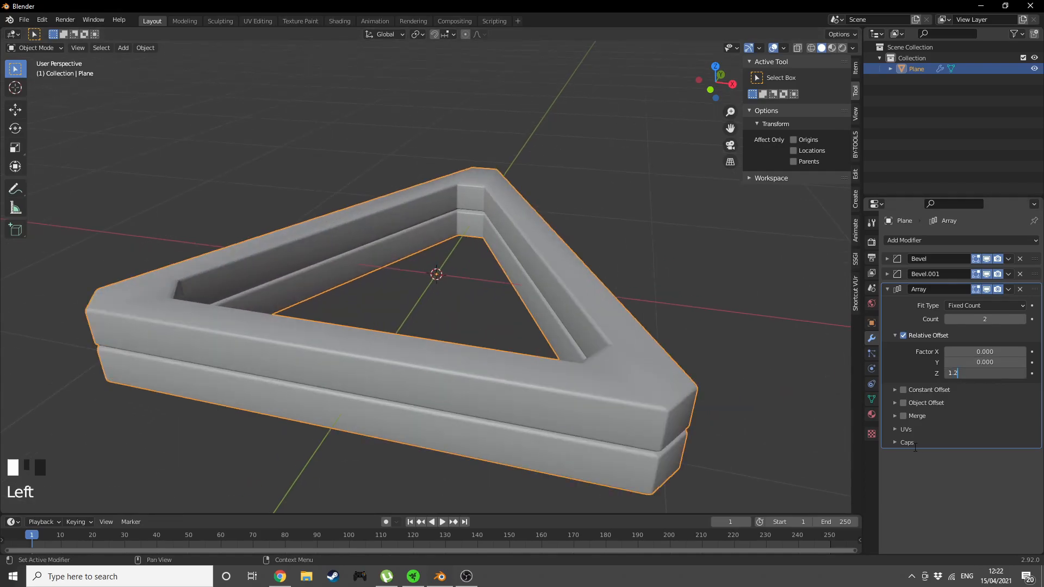
text(1.2)
key(Return)
middle_drag(648, 393, 673, 368)
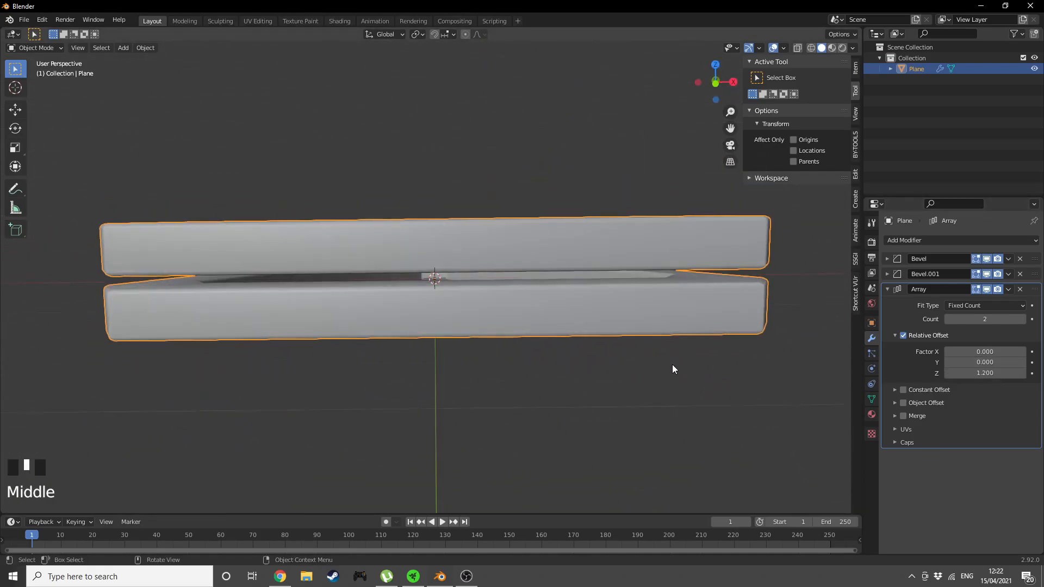
Set the Array modifier's count to 85
click(1007, 318)
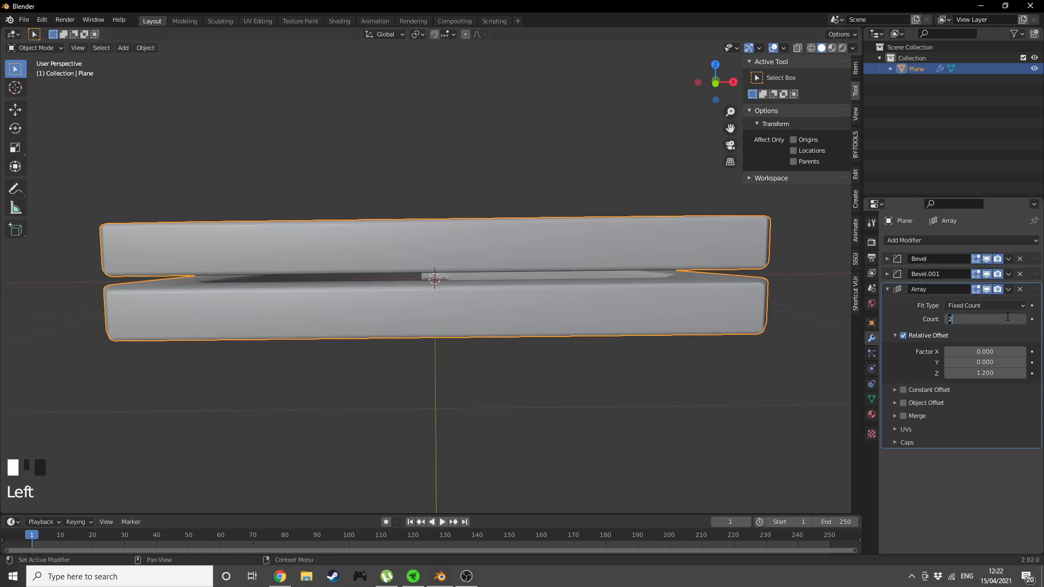
key(Return)
scroll(774, 283, down, 20)
scroll(641, 265, up, 19)
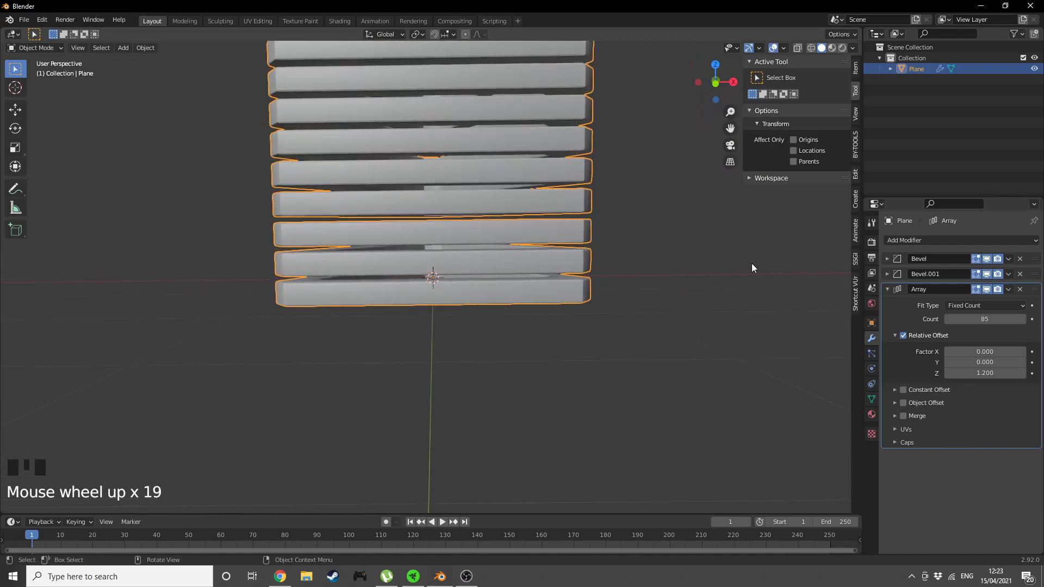
Add a Simple Deform modifier that twists the stacked triangles 360° around the Z axis
click(977, 239)
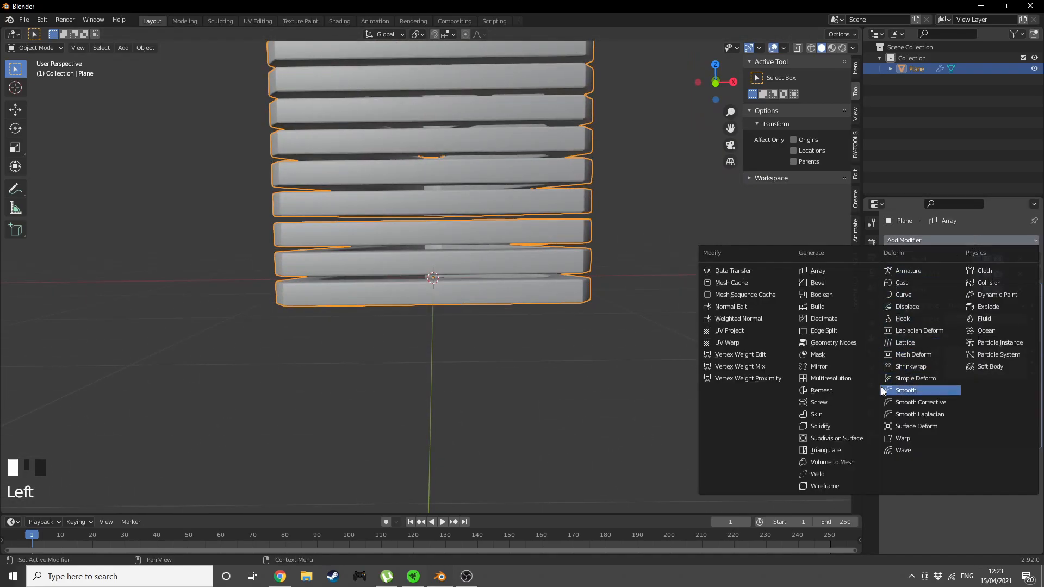
click(906, 380)
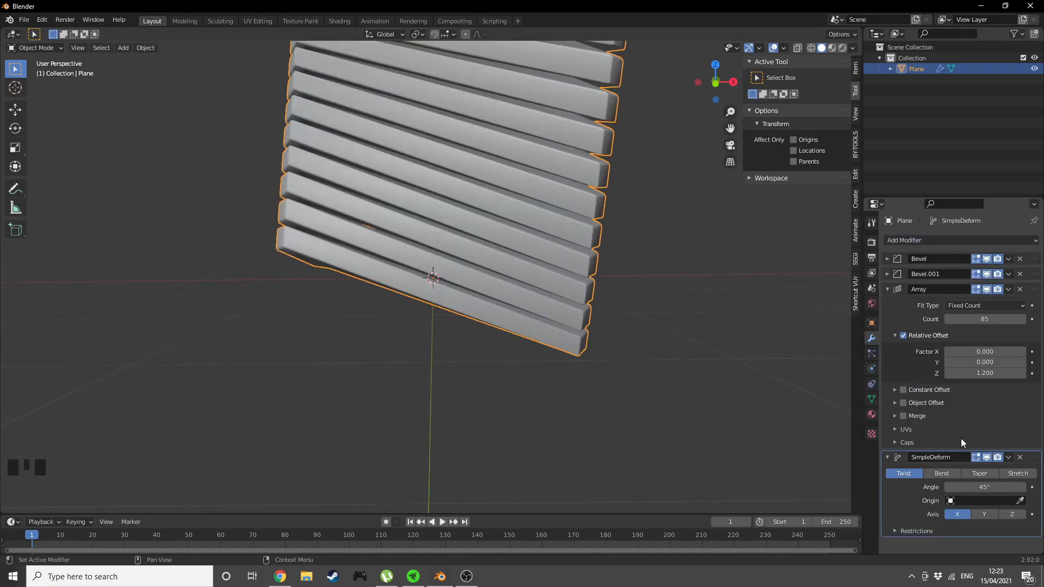
click(1011, 513)
double_click(995, 488)
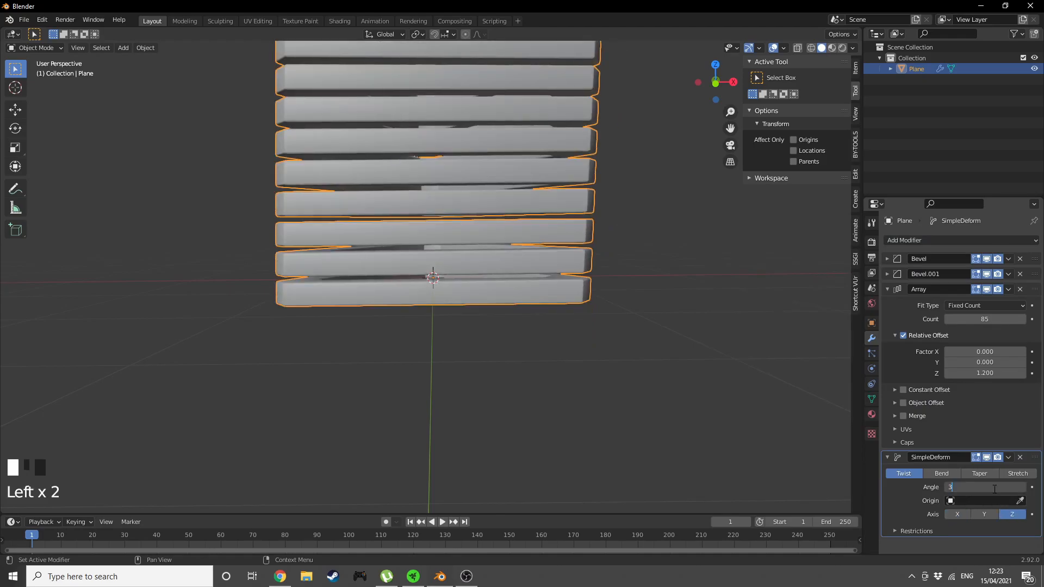
text(360)
key(Return)
scroll(680, 363, down, 11)
scroll(669, 348, up, 4)
scroll(668, 349, up, 10)
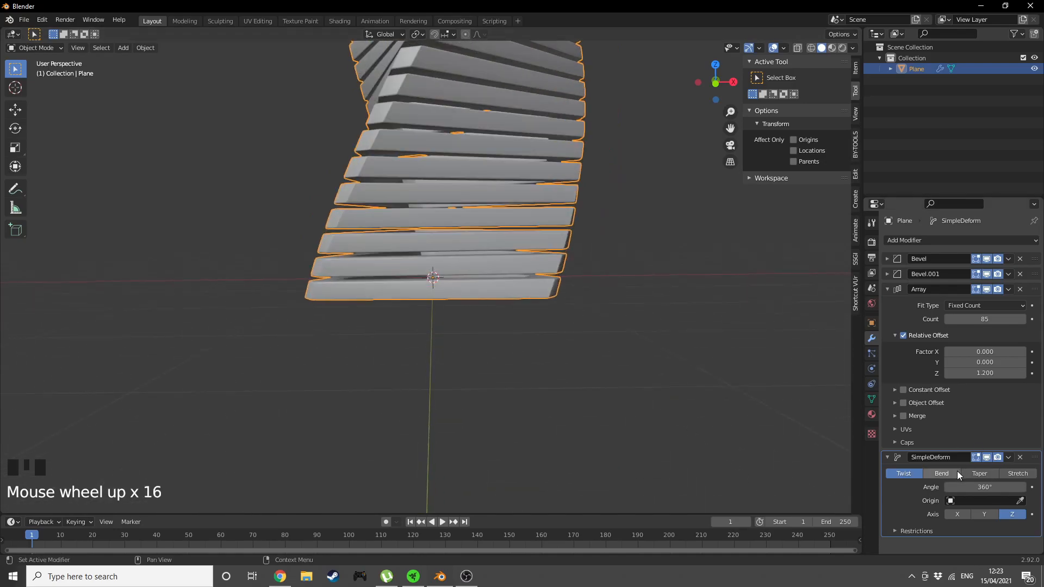
Duplicate the Simple Deform modifier and change the copy to a 360° Bend on the Y axis, closing the stack into a ring
click(922, 492)
key(shift+d)
scroll(921, 493, down, 5)
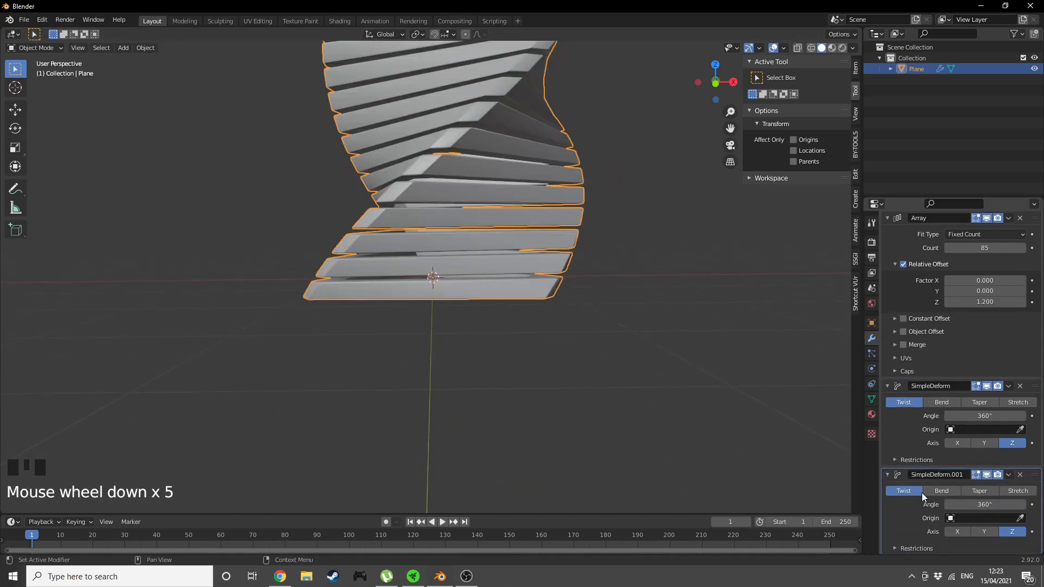
click(943, 491)
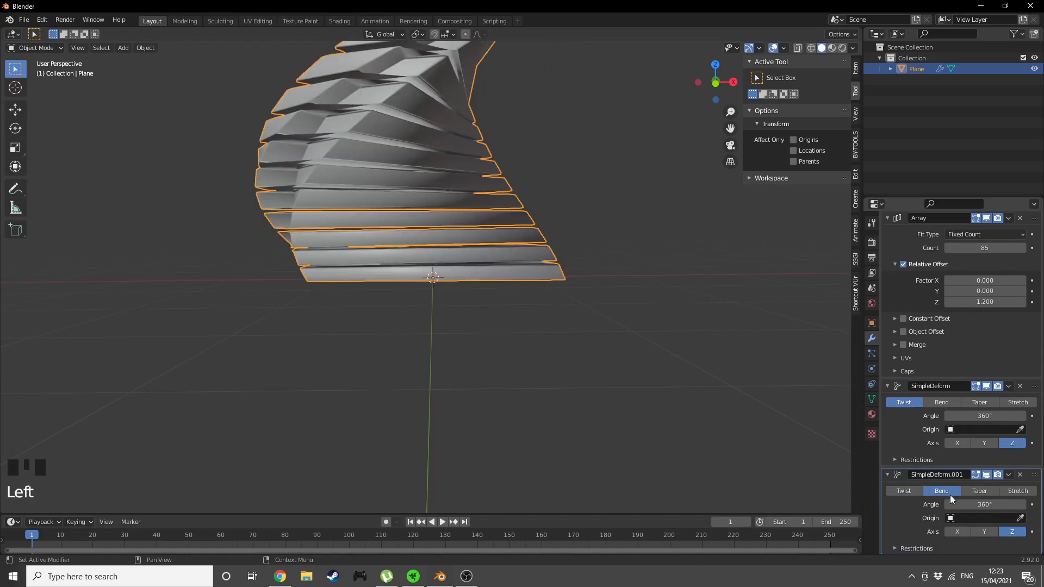
click(984, 531)
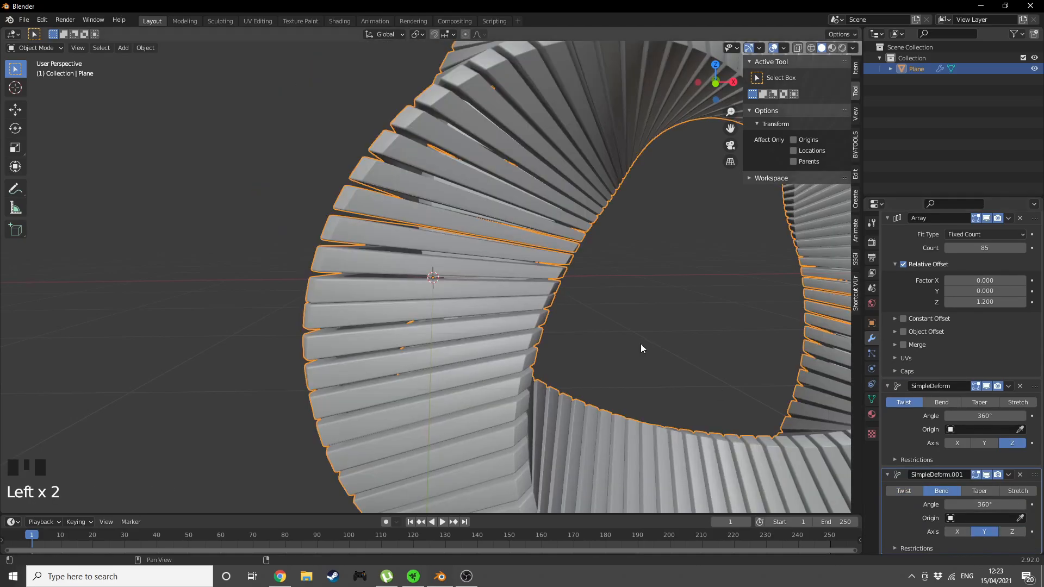
scroll(674, 361, down, 6)
middle_drag(637, 319, 641, 314)
scroll(636, 308, up, 4)
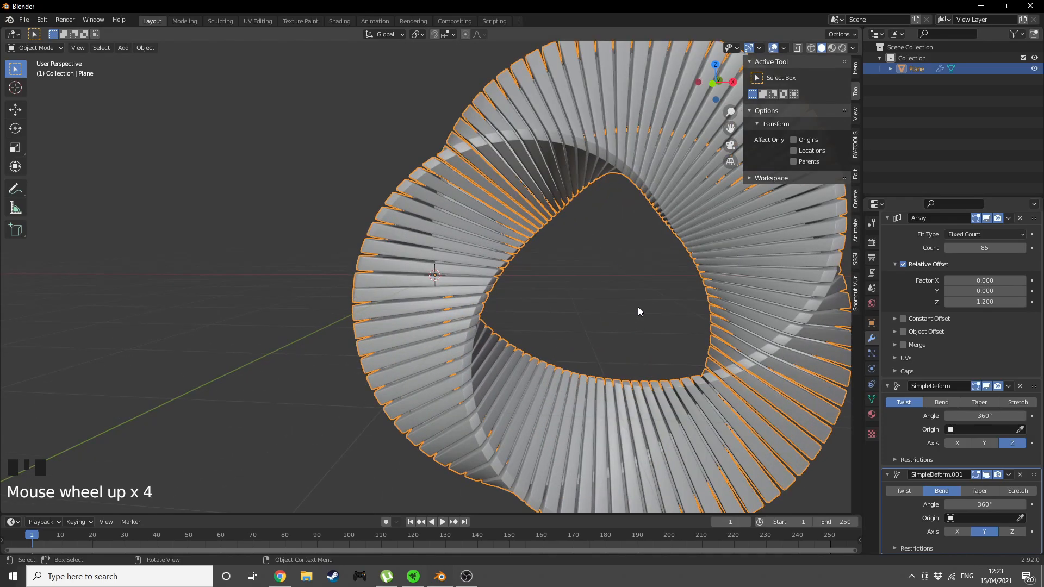
scroll(636, 308, down, 1)
scroll(969, 329, up, 3)
scroll(957, 329, down, 3)
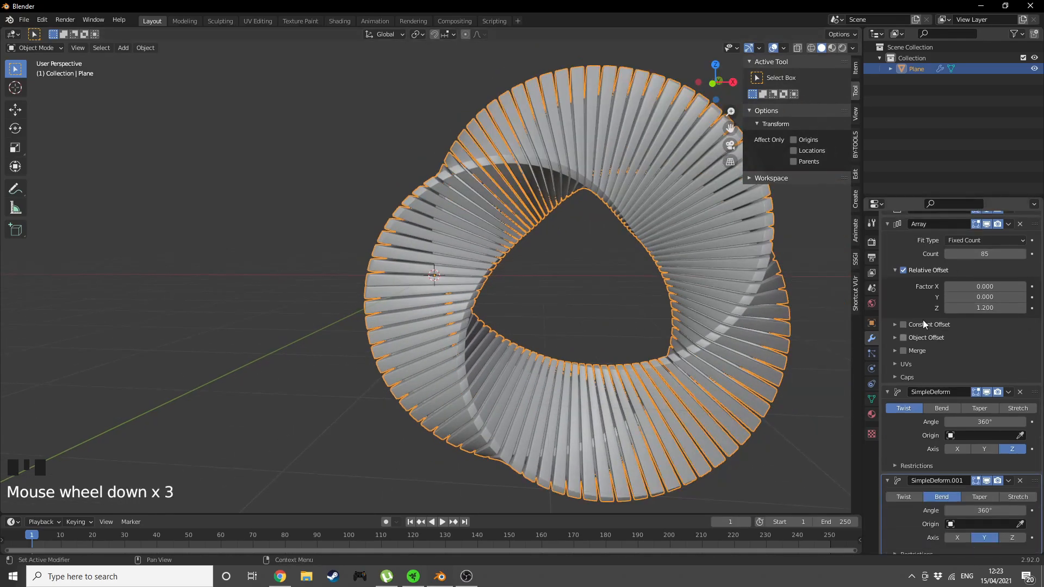
Apply the Array modifier and both Simple Deform modifiers to the ring
click(898, 252)
key(ctrl+a)
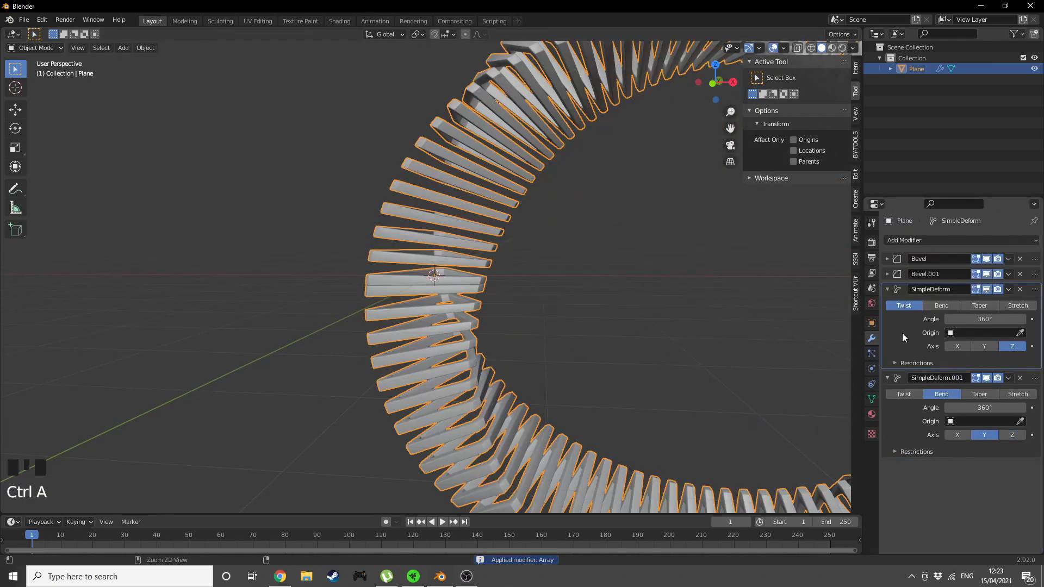
key(ctrl+a)
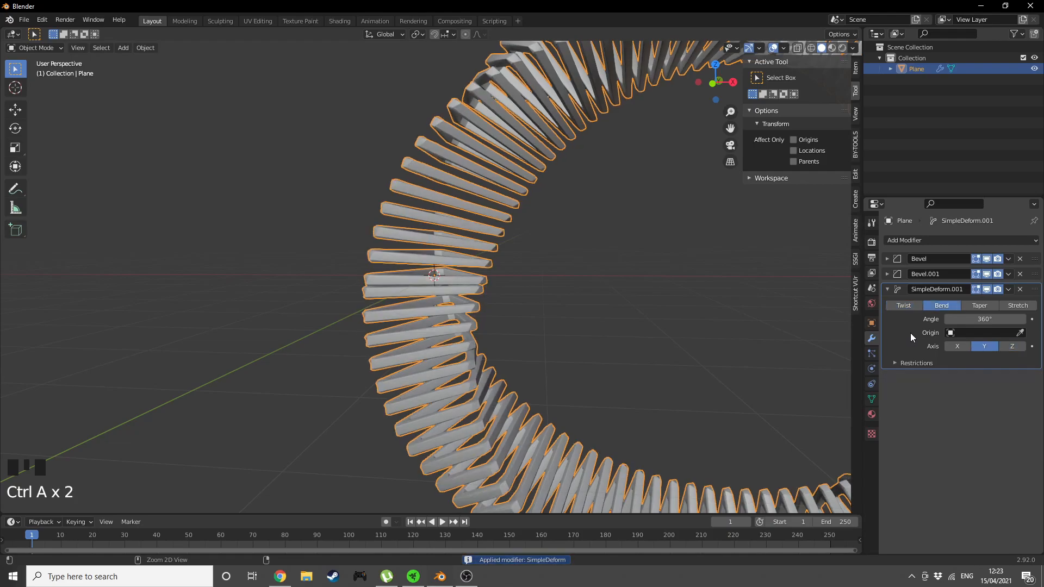
key(ctrl+a)
scroll(745, 313, down, 3)
middle_drag(759, 296, 709, 291)
scroll(726, 285, down, 2)
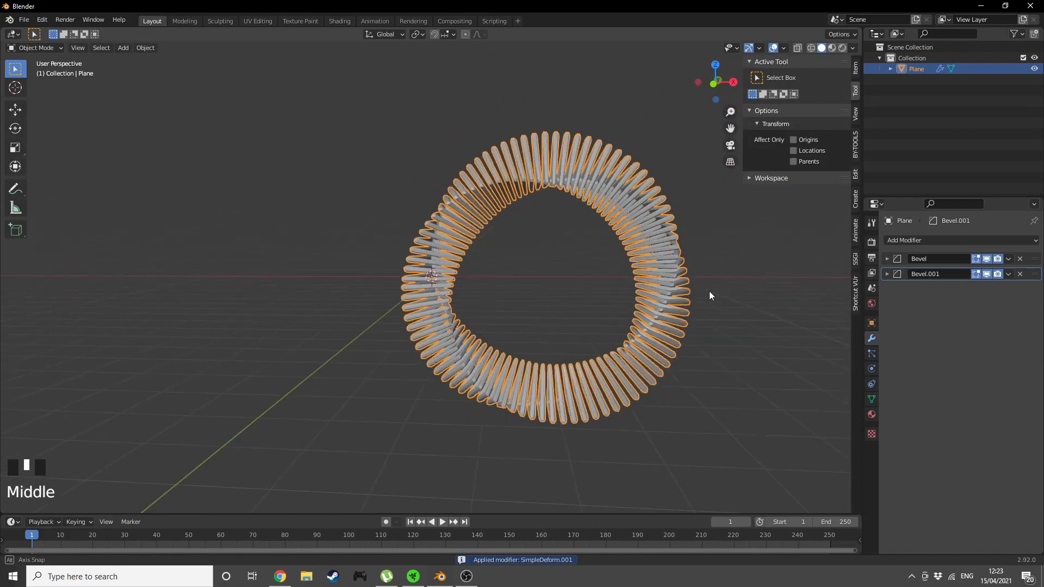
Center the ring on its origin by moving the geometry to the origin
scroll(665, 297, up, 1)
right_click(703, 292)
mouse_move(704, 319)
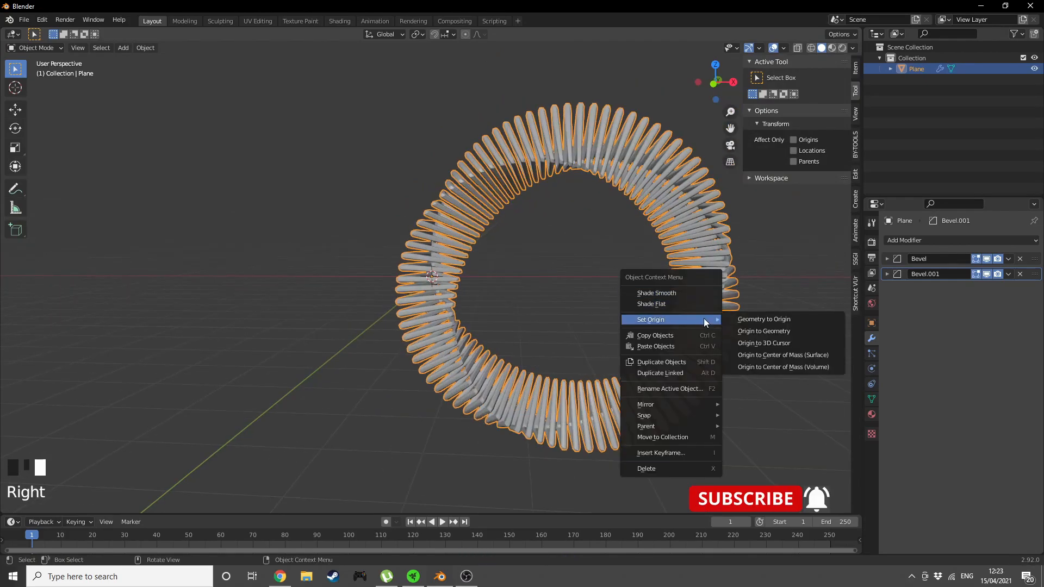
click(749, 319)
middle_drag(722, 314, 612, 273)
scroll(613, 259, up, 4)
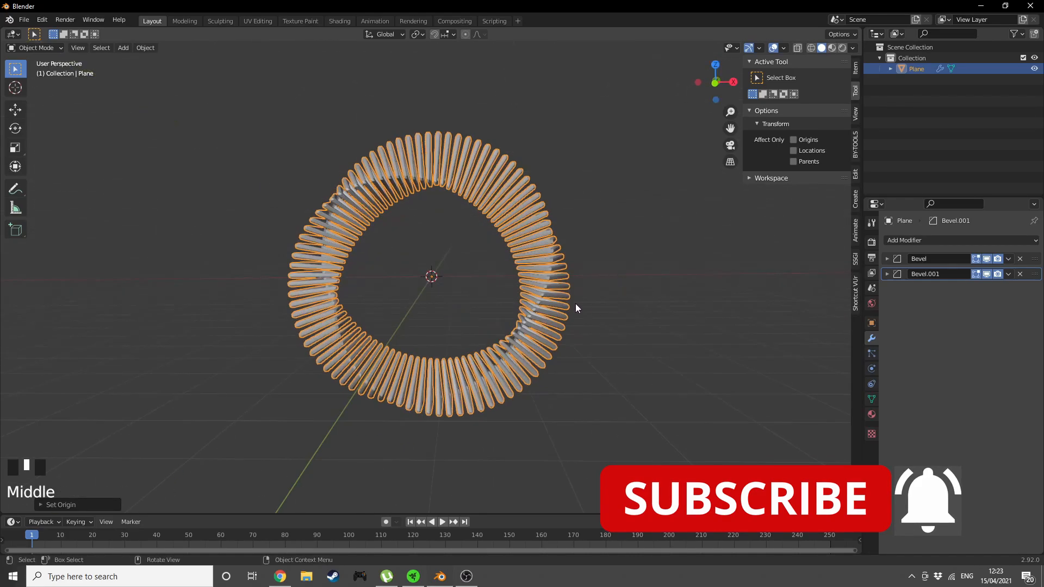
Duplicate the ring in place and rotate the copy so it lies horizontally, perpendicular to the original
key(shift+d)
right_click(602, 247)
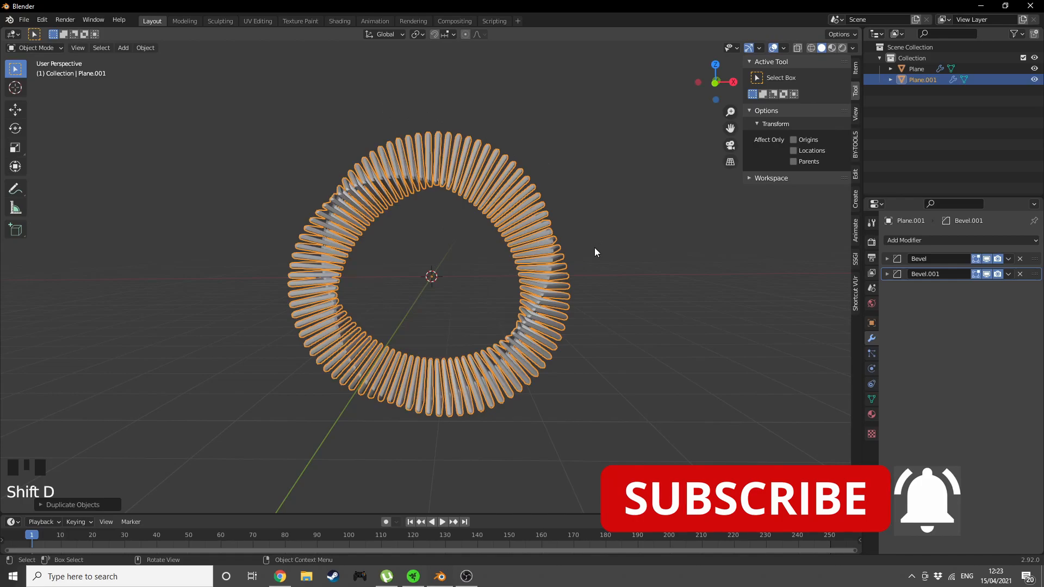
key(r)
click(613, 255)
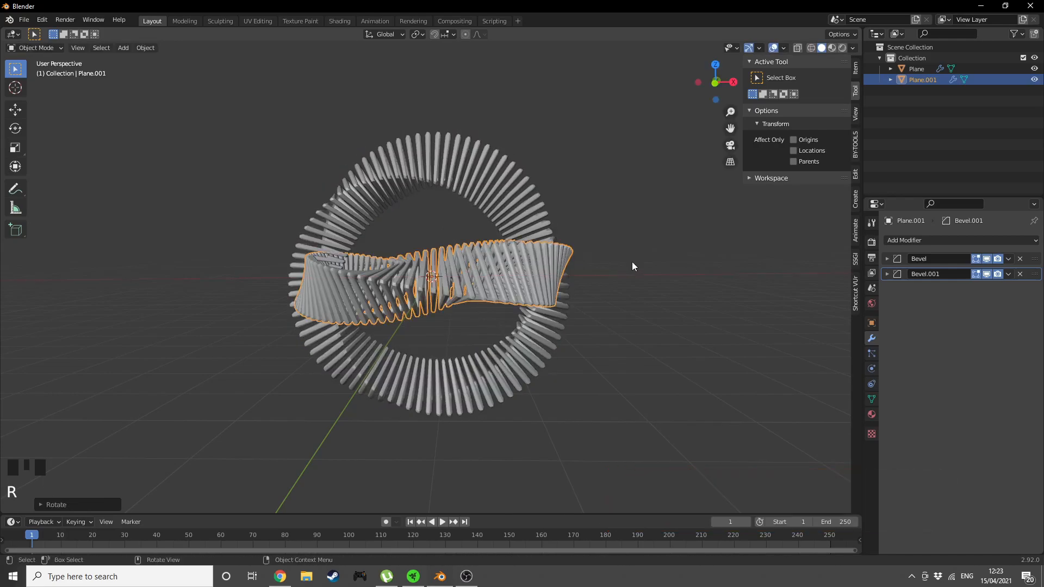
Scale the horizontal ring copy to 0.9 and move it about 7 m in the negative X direction
key(s)
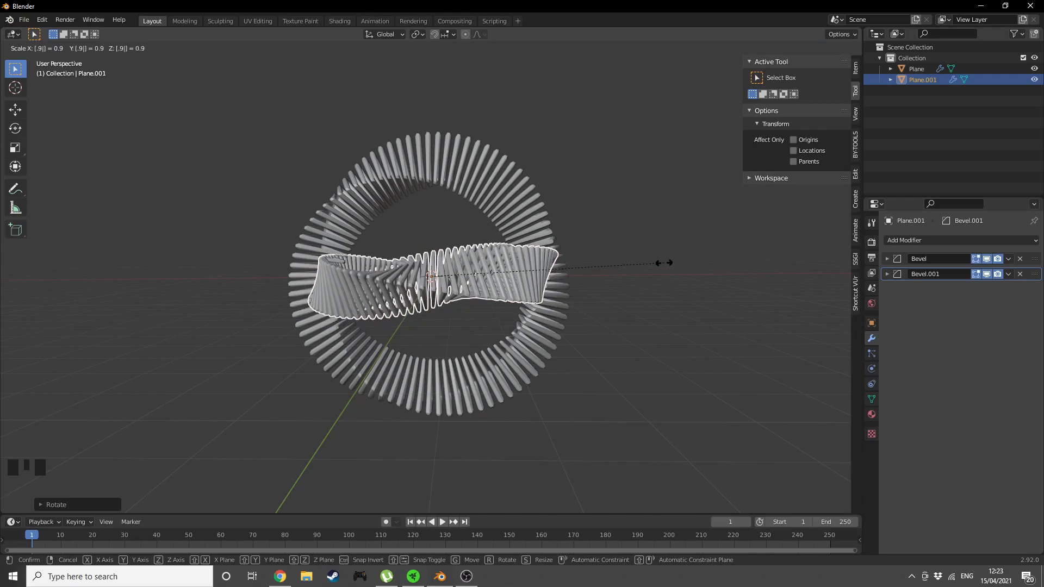
click(664, 267)
key(g)
key(x)
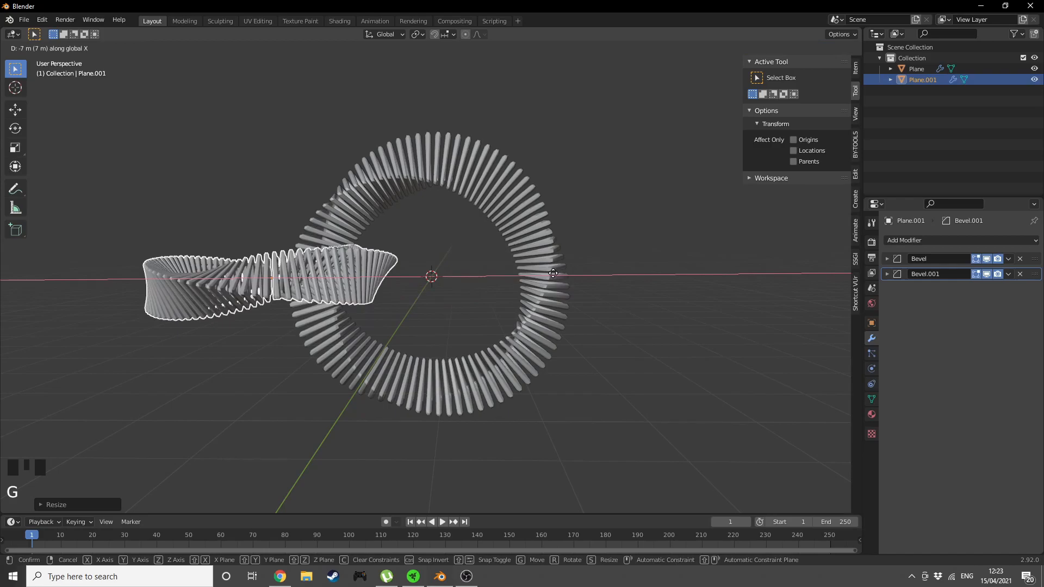
click(562, 276)
Adjust the horizontal ring's position to about X -6.61 m so it interlinks with the vertical ring
middle_drag(563, 276, 566, 302)
key(g)
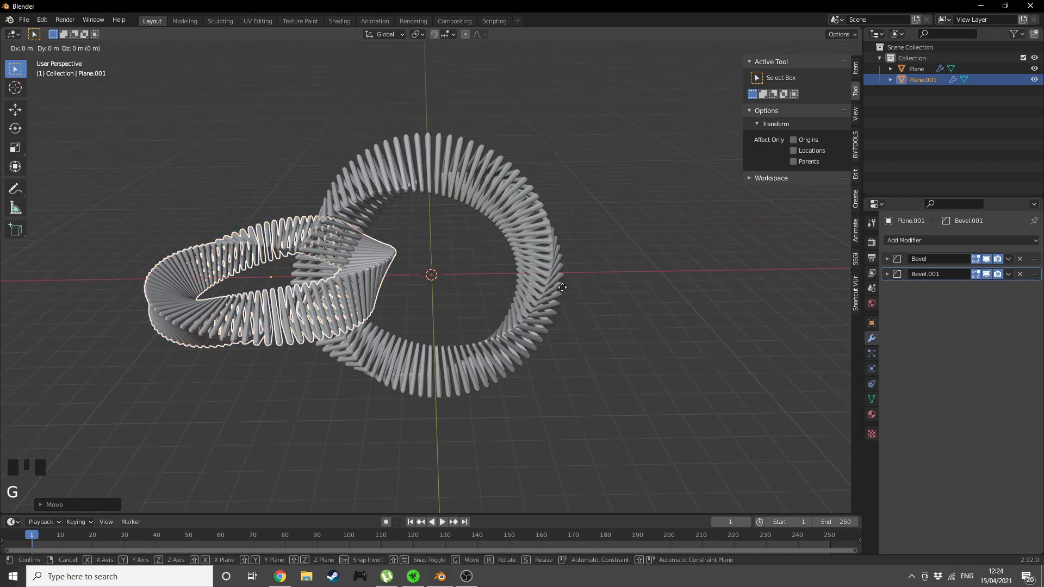
click(651, 281)
mouse_move(651, 281)
middle_down()
mouse_move(632, 282)
mouse_move(641, 271)
middle_up()
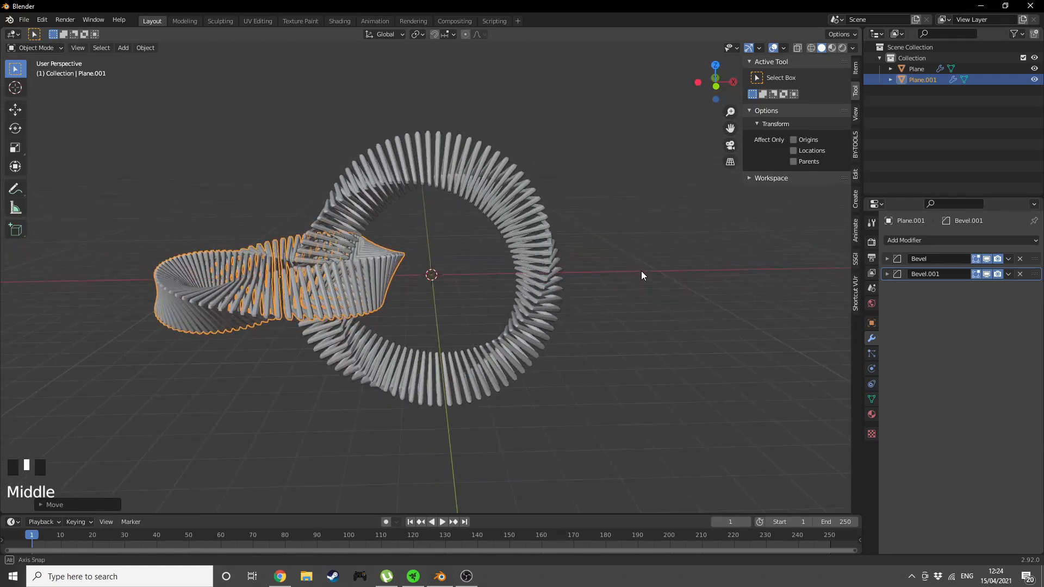
scroll(635, 254, down, 4)
scroll(626, 251, up, 4)
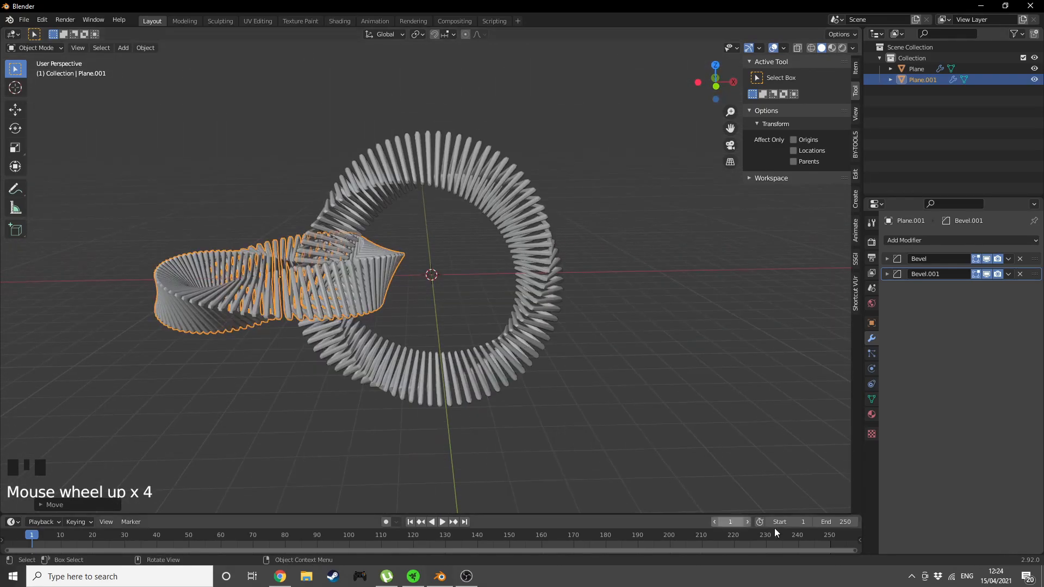
Set the animation's end frame to 120
click(822, 521)
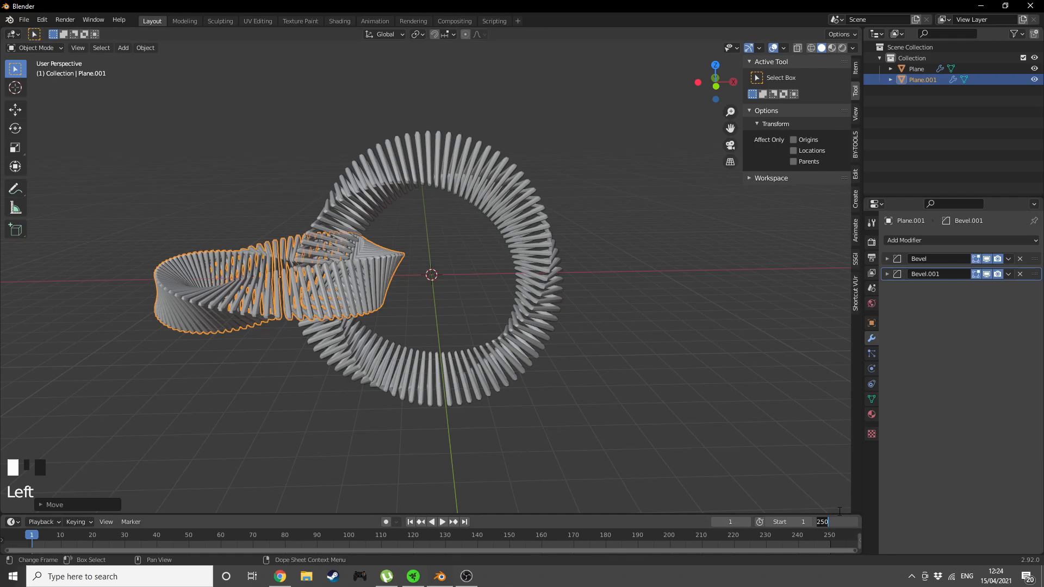
text(120)
key(Return)
Insert a single keyframe on the vertical ring's Y rotation at frame 1
double_click(510, 345)
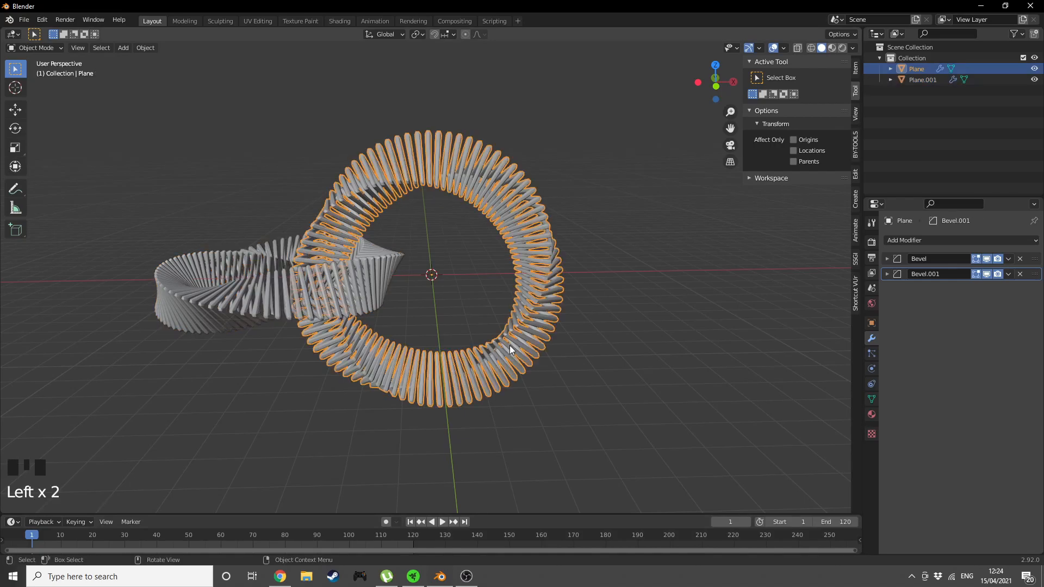
click(854, 69)
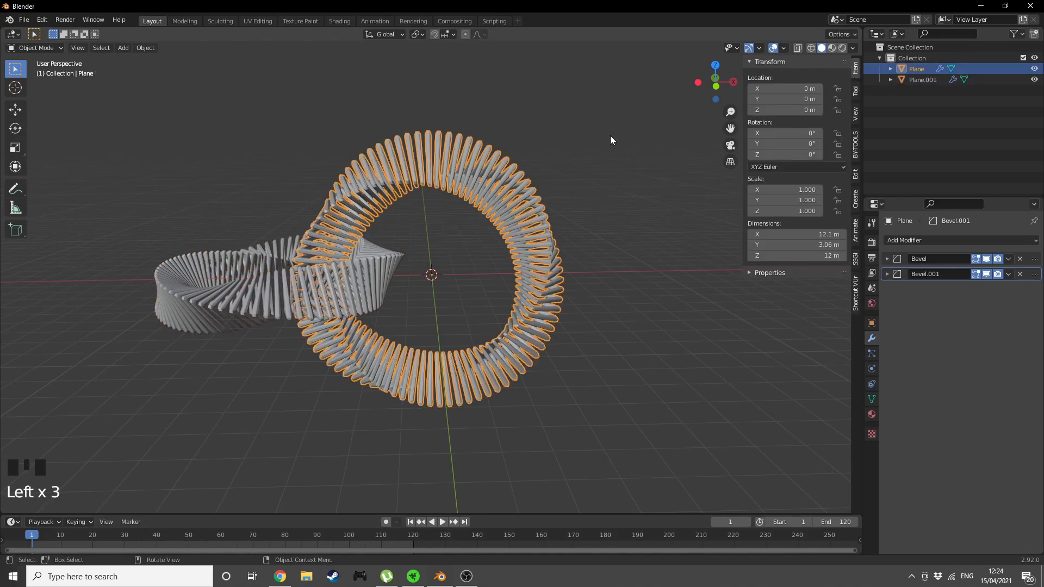
right_click(772, 146)
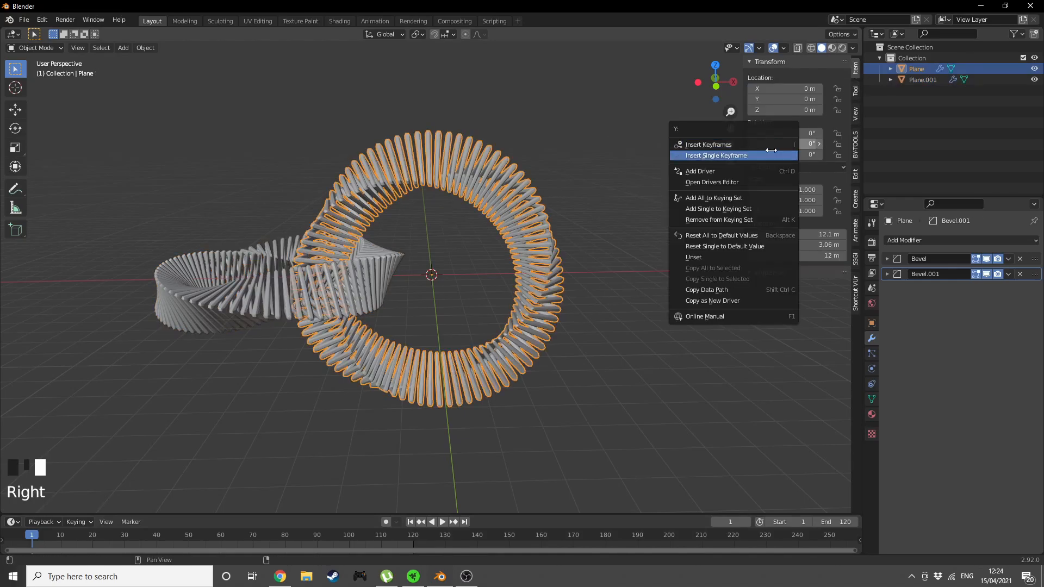
Insert a single keyframe on the horizontal ring's Z rotation at frame 1
click(303, 305)
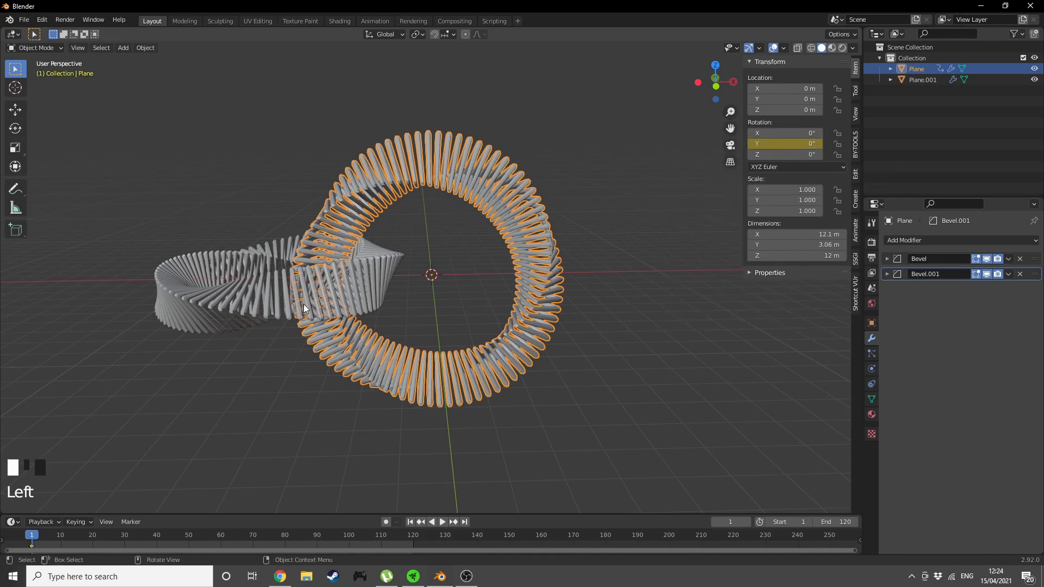
right_click(782, 152)
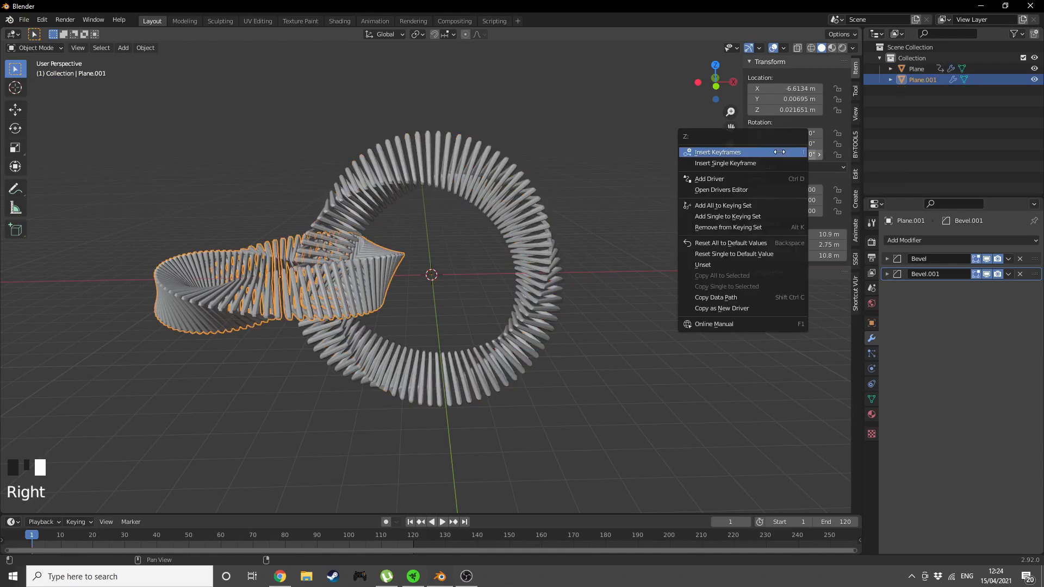
click(769, 163)
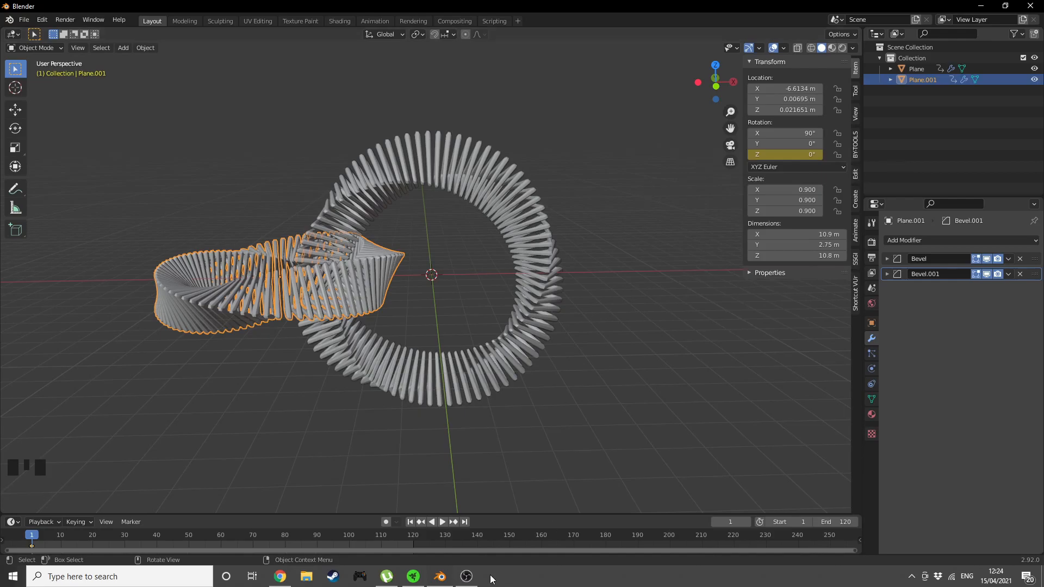
At frame 121, set the horizontal ring's Z rotation to 360° and keyframe it
click(468, 519)
key(Right)
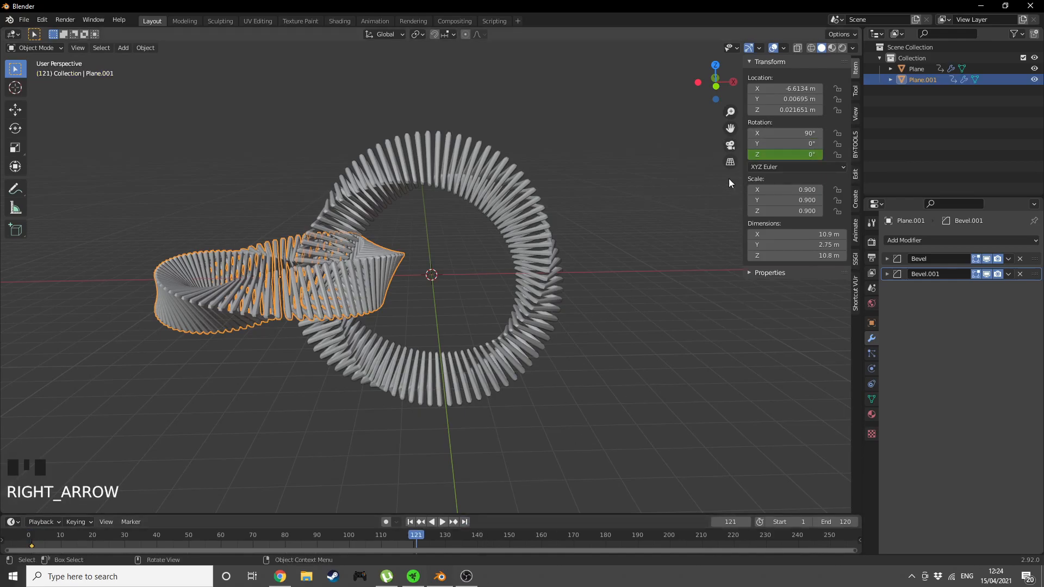
click(788, 155)
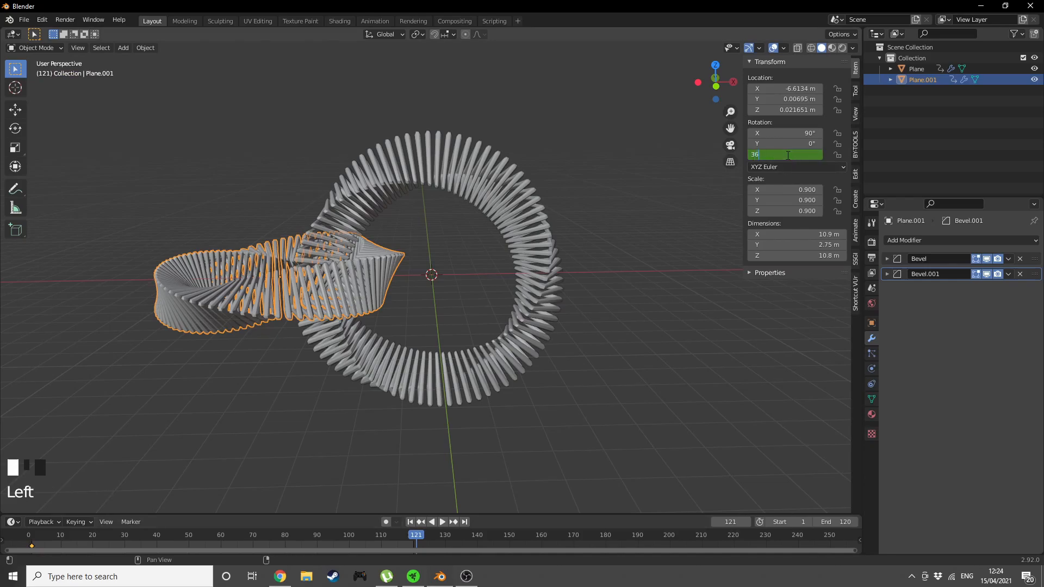
key(Return)
right_click(777, 155)
click(777, 155)
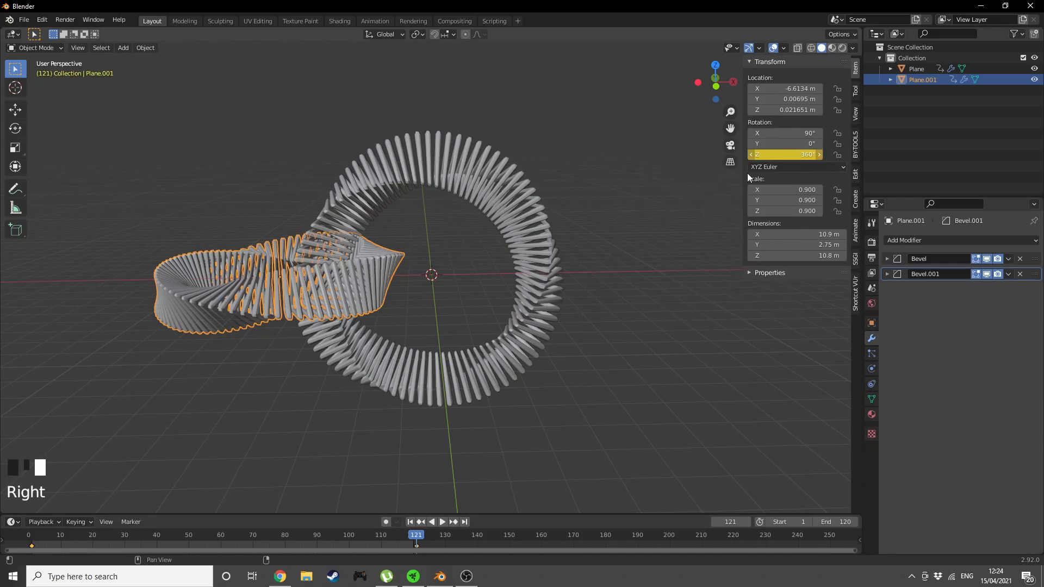
Set the vertical ring's Y rotation to 360° and keyframe it at frame 121
click(529, 237)
click(771, 143)
text(360)
key(Return)
right_click(770, 143)
click(770, 144)
Play back the animation to check the rotation of both rings, and stop it
key(space)
scroll(663, 194, down, 2)
scroll(662, 188, up, 1)
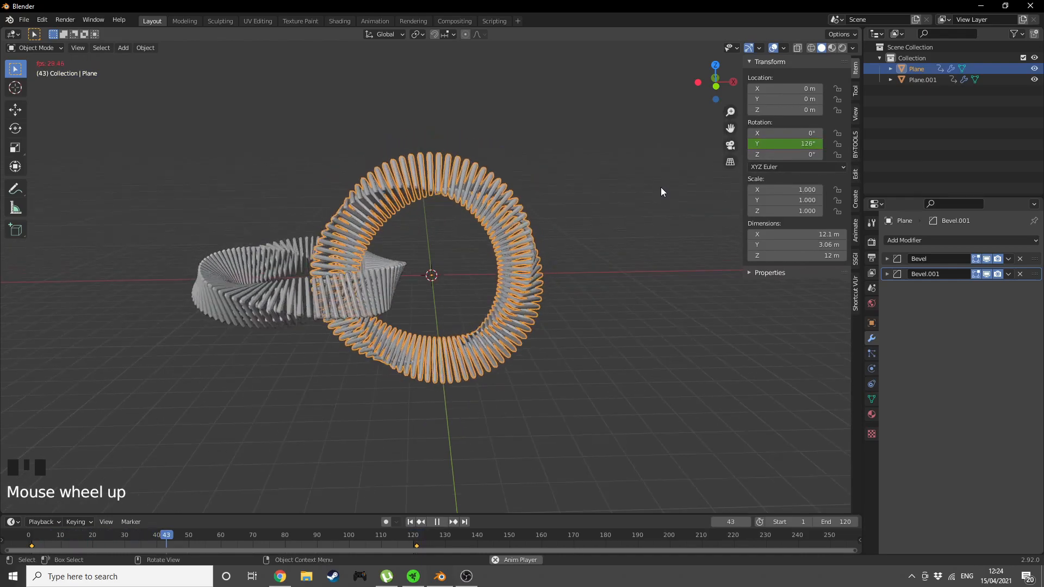
key(space)
Duplicate the horizontal ring and move the copy along X to about 6.39 m, on the opposite side of the vertical ring
click(390, 276)
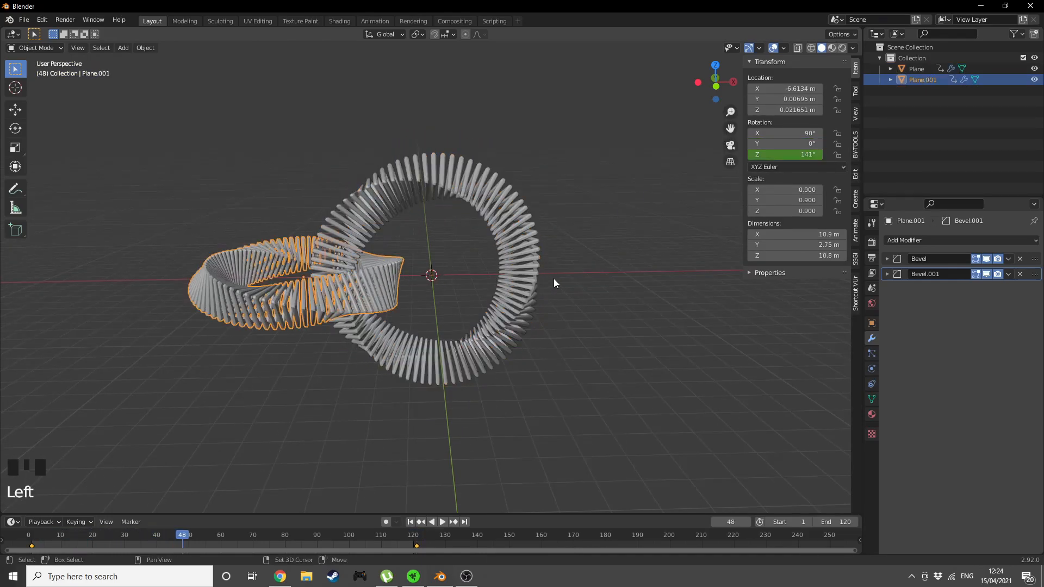
key(shift+d)
right_click(578, 278)
key(g)
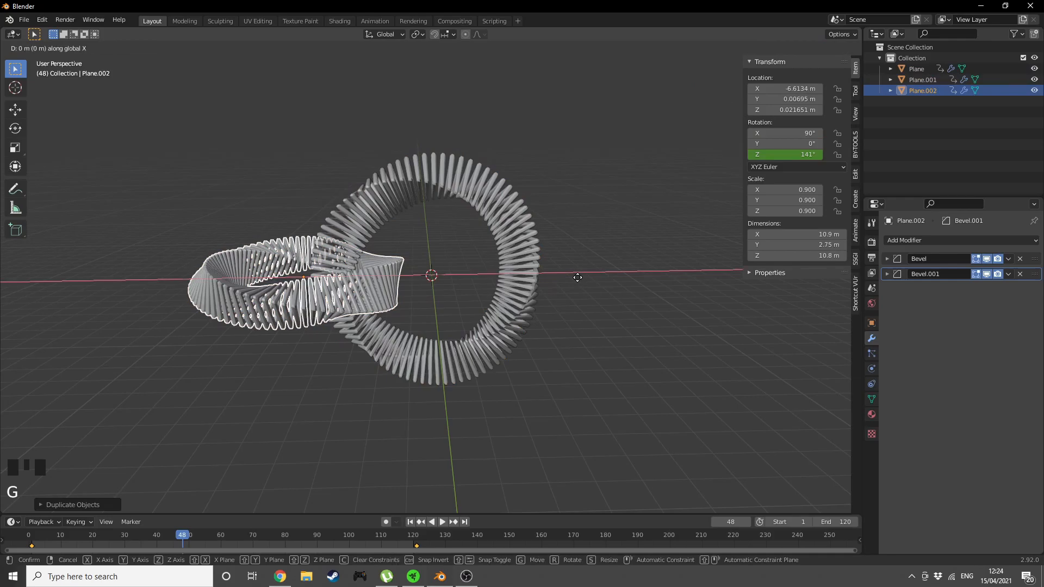
key(x)
click(762, 281)
middle_drag(762, 281, 628, 335)
key(g)
key(x)
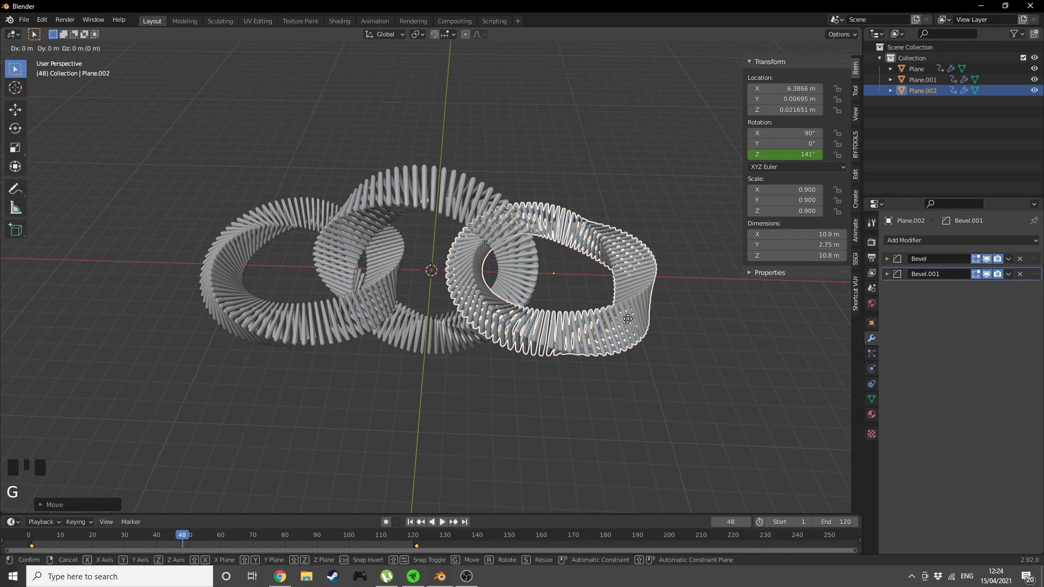
right_click(634, 317)
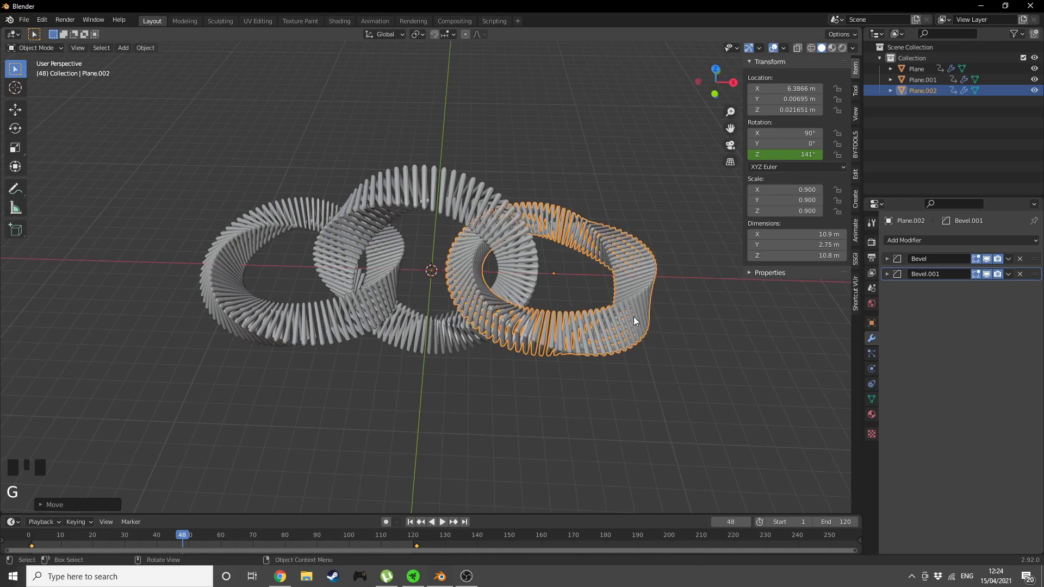
Nudge the duplicated ring along X to about 6.69 m to space it within the vertical ring
key(ctrl+g)
right_click(652, 313)
middle_drag(525, 302, 607, 251)
scroll(565, 287, down, 2)
key(g)
Play the animation in front view to check the three interlinked rings, and stop it
key(space)
key(KP_1)
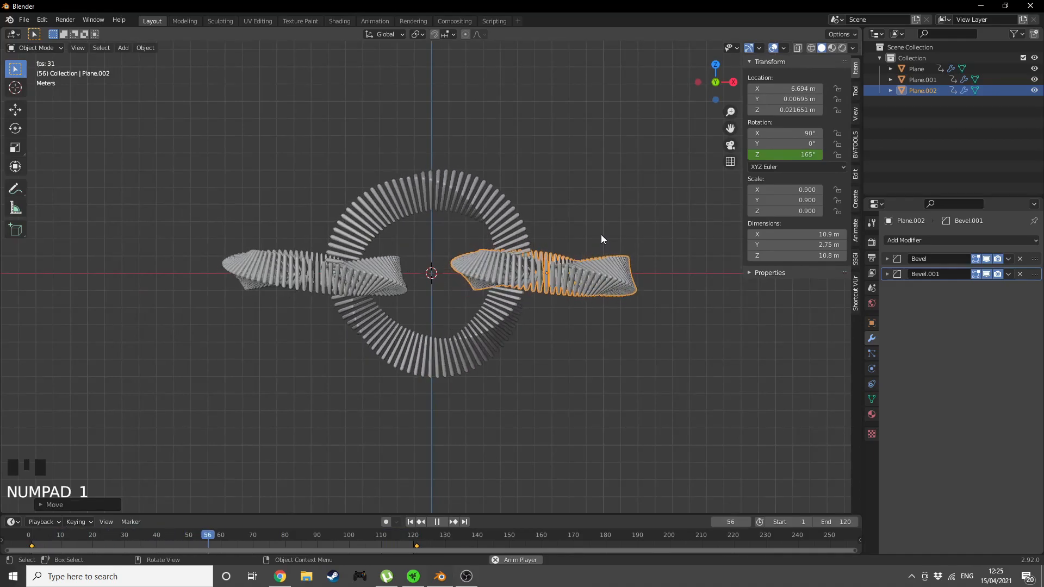
key(space)
scroll(584, 212, down, 4)
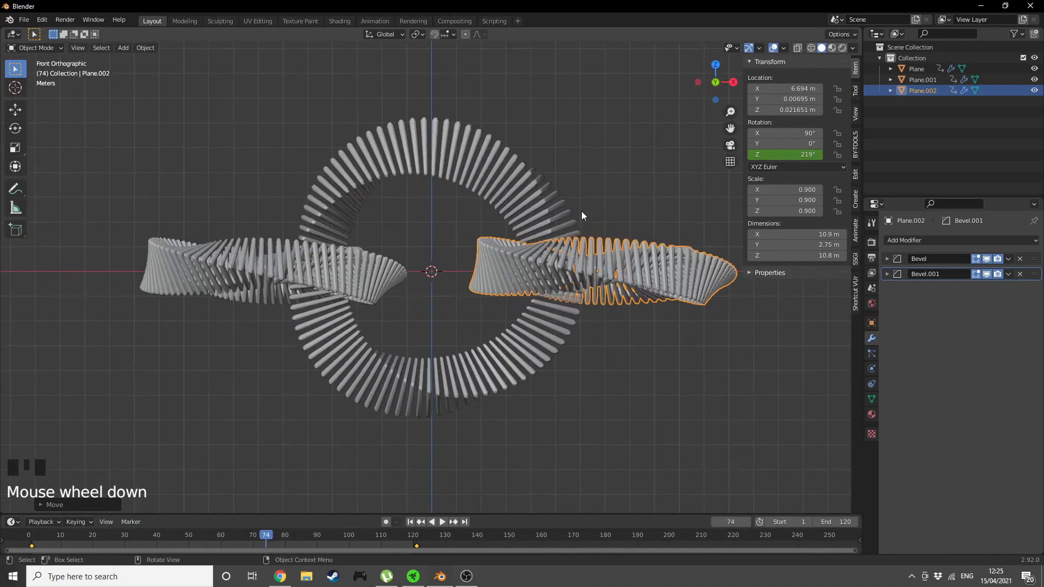
Add a cube at the origin and scale it up about 31 times so it encloses all three rings
click(629, 351)
key(n)
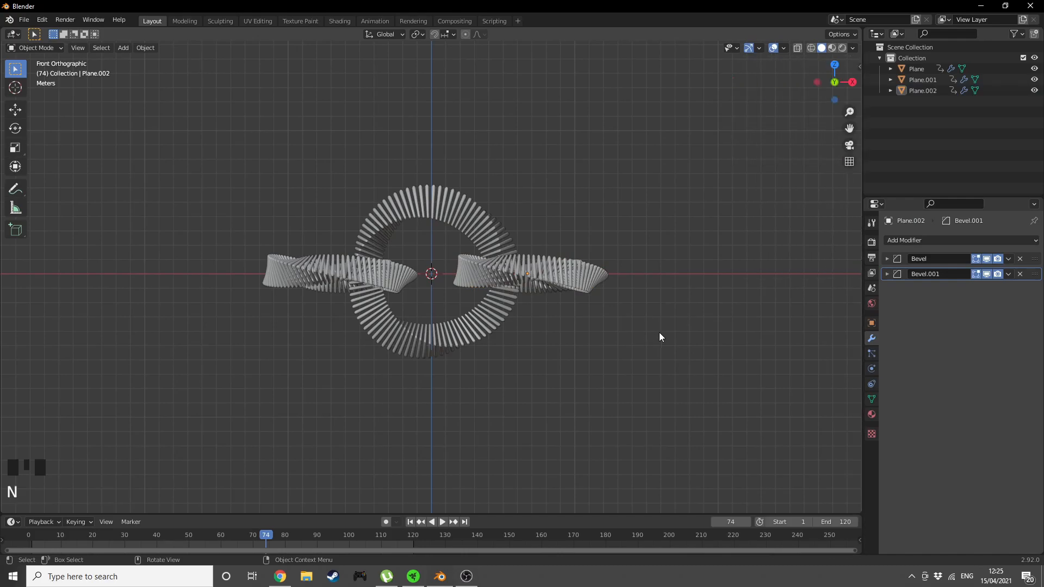
key(shift+a)
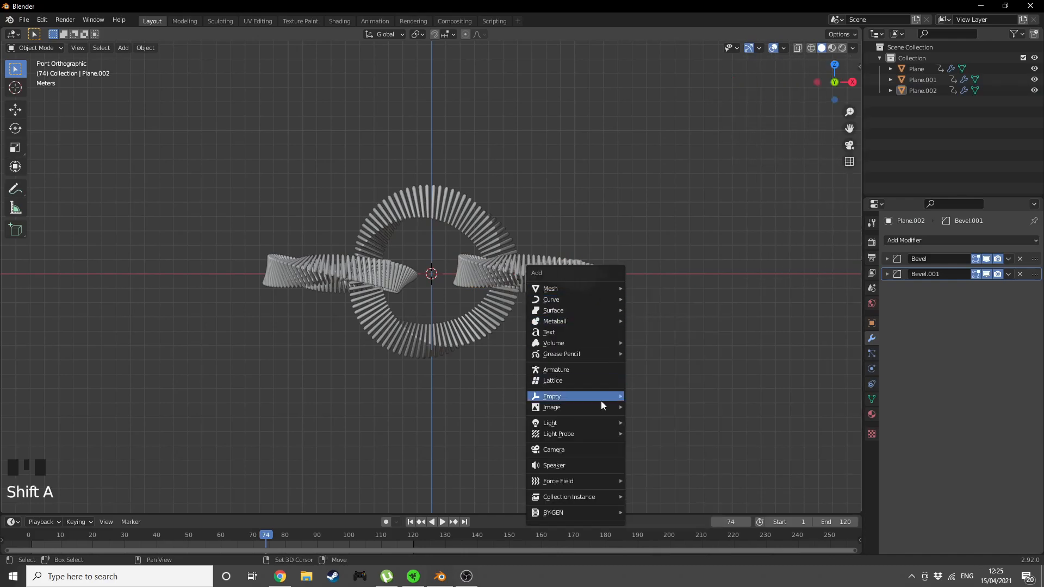
mouse_move(566, 293)
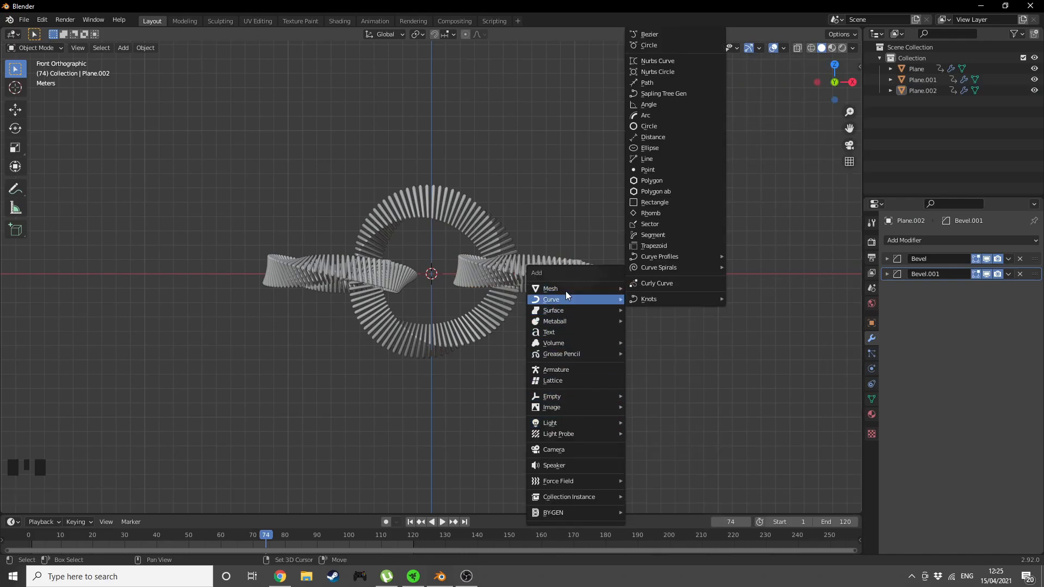
click(639, 300)
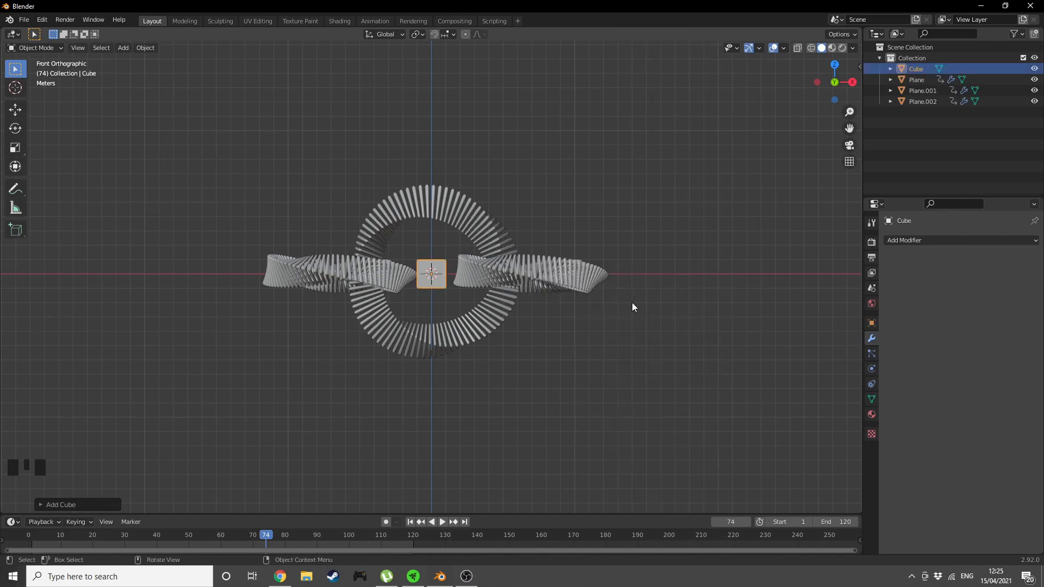
key(s)
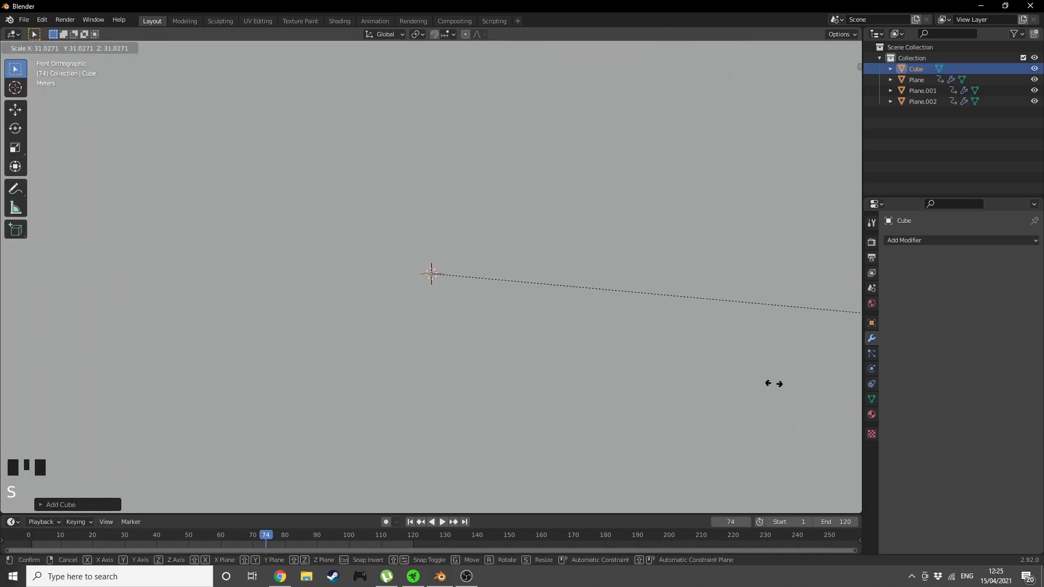
scroll(715, 381, down, 2)
click(716, 381)
scroll(679, 365, up, 3)
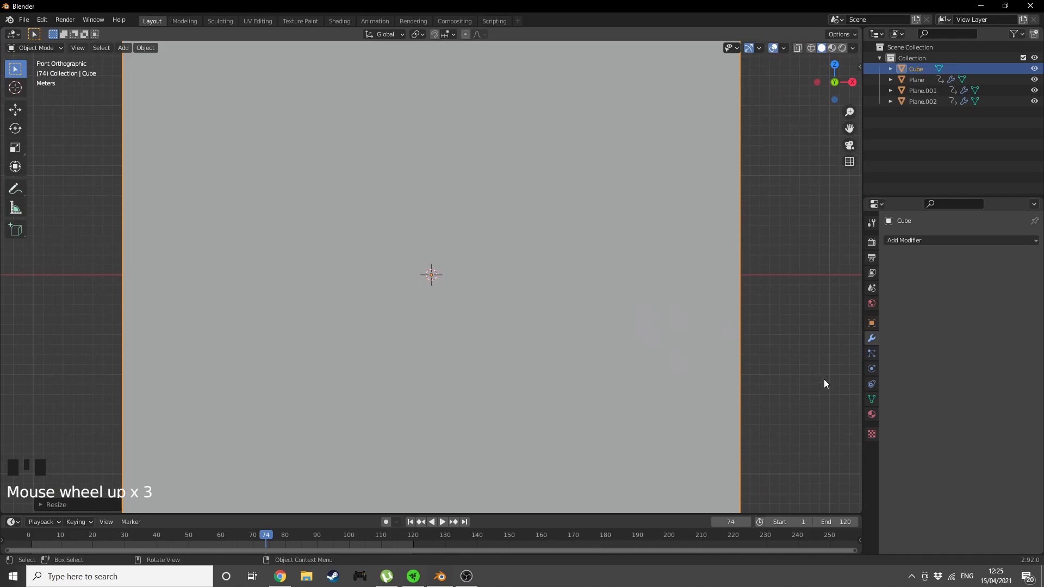
Set the enclosing cube's viewport display to Bounds so the rings inside can be seen
click(872, 323)
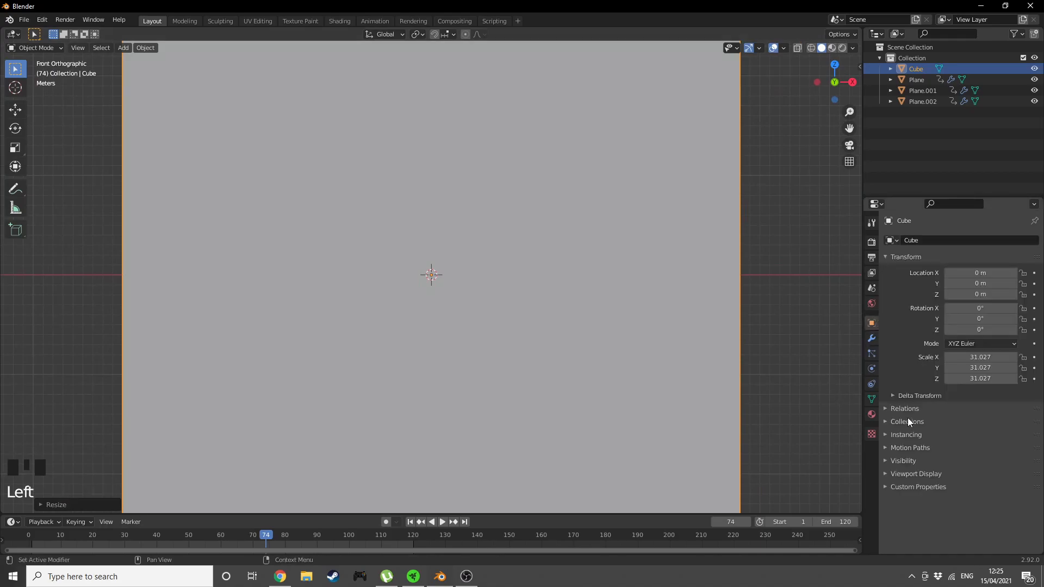
click(904, 474)
scroll(941, 456, down, 8)
click(956, 506)
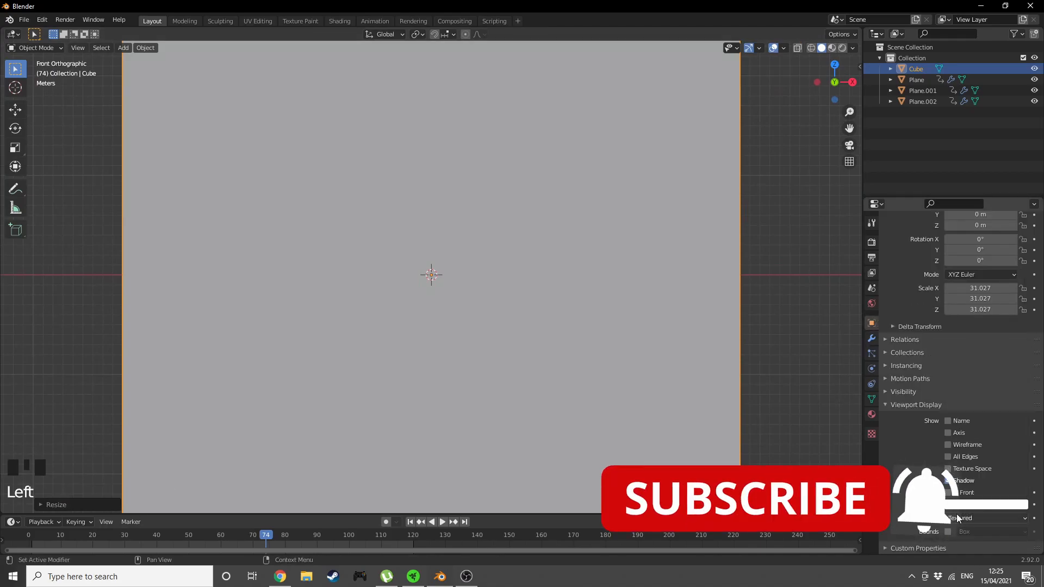
click(956, 518)
click(958, 506)
Frame the rings in front view, add a camera and align it to that view
mouse_move(717, 371)
middle_down()
mouse_move(551, 341)
mouse_move(636, 350)
middle_up()
key(KP_1)
scroll(595, 283, down, 3)
scroll(591, 289, up, 3)
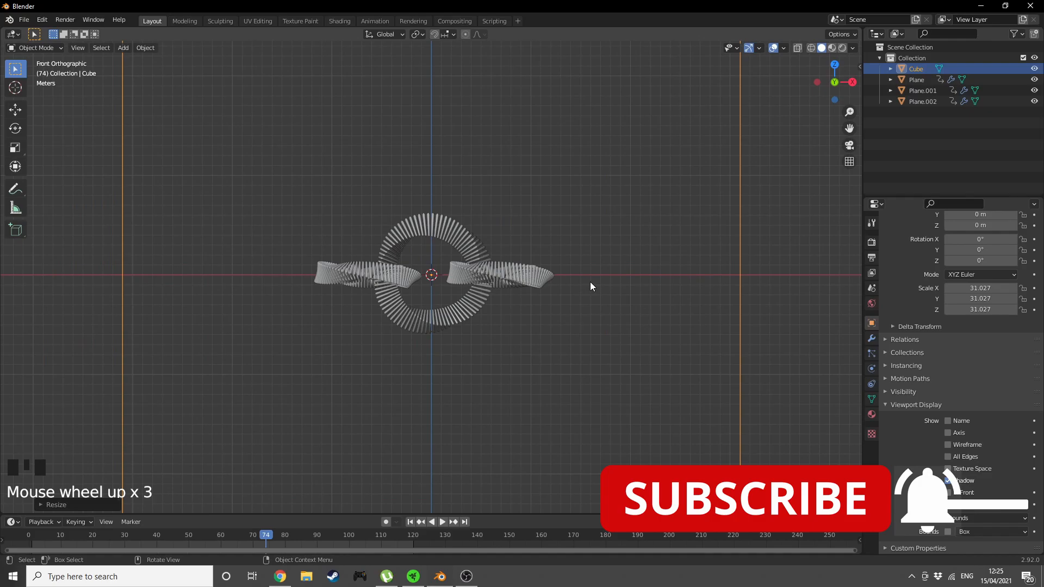
scroll(504, 263, up, 2)
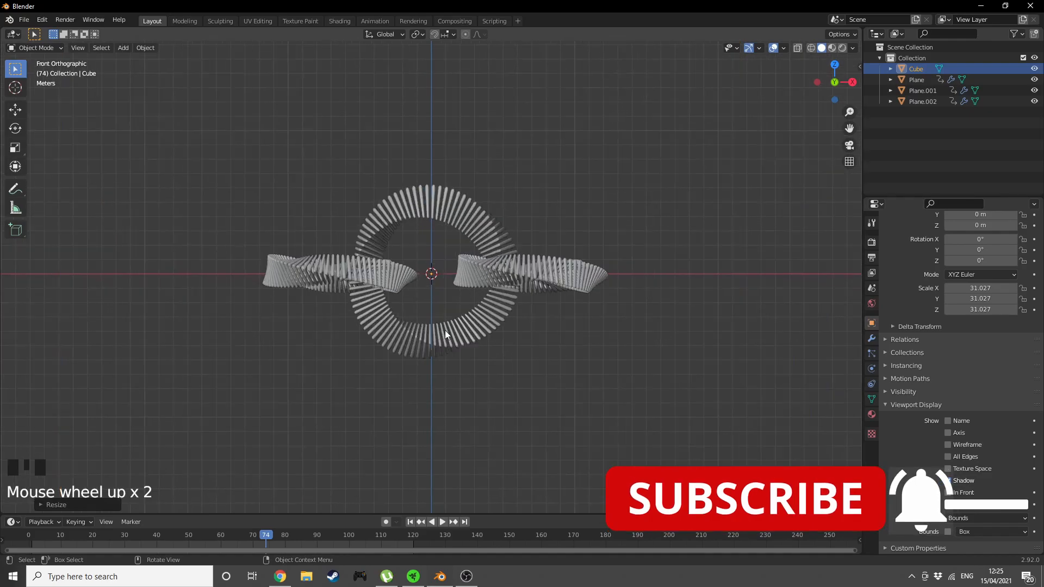
click(448, 330)
key(KP_Decimal)
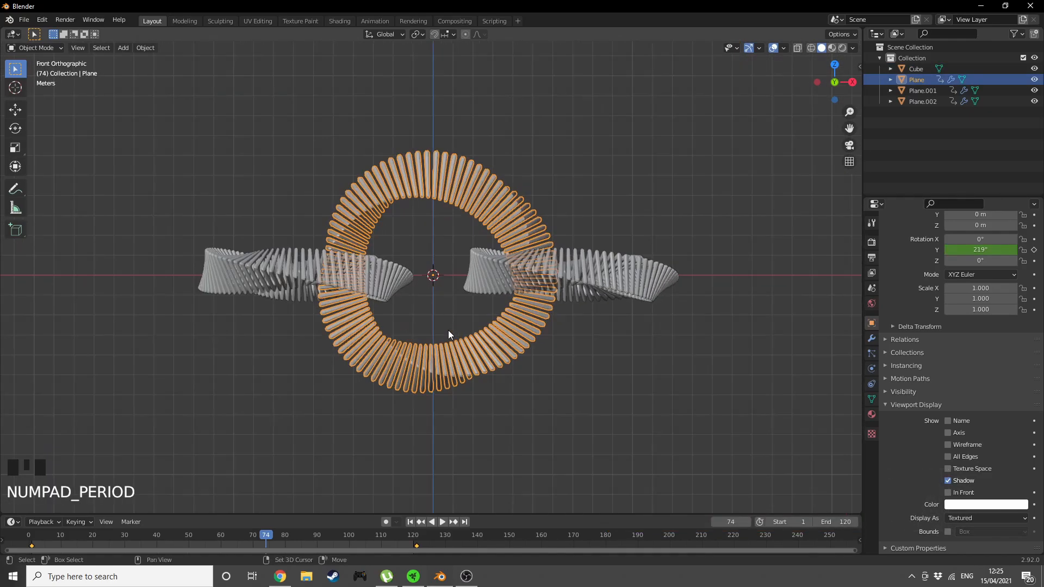
key(shift+a)
click(415, 484)
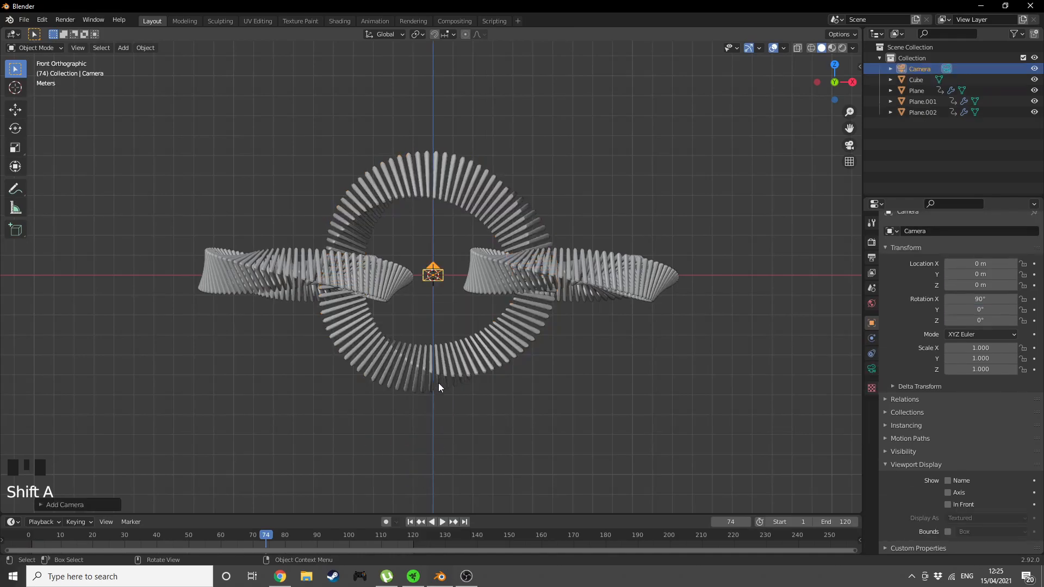
key(ctrl+alt+KP_0)
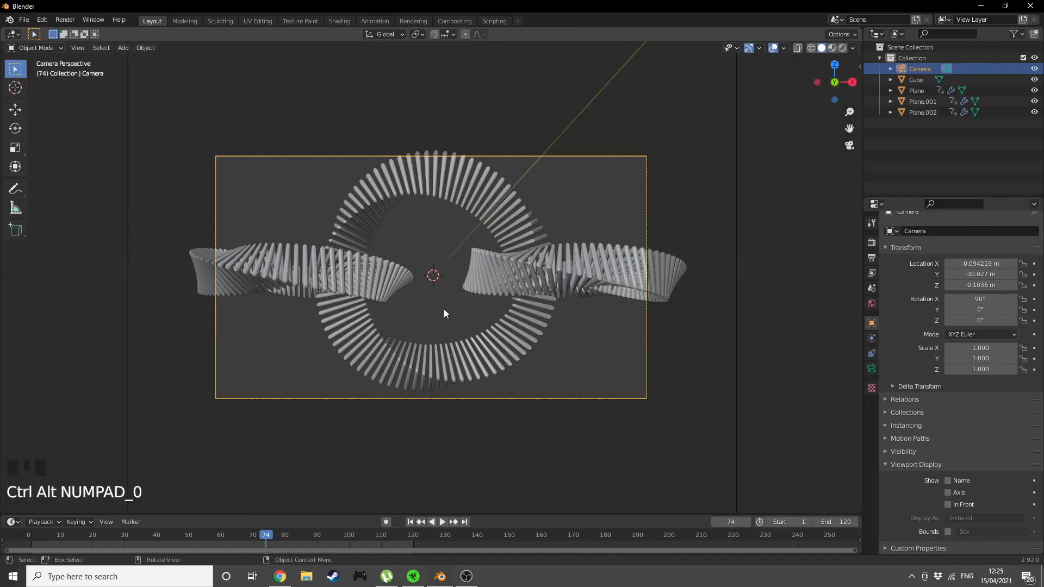
Move the camera back to about -37.3 m on Y and lower it to about -2 m on Z
key(g)
click(684, 277)
key(g)
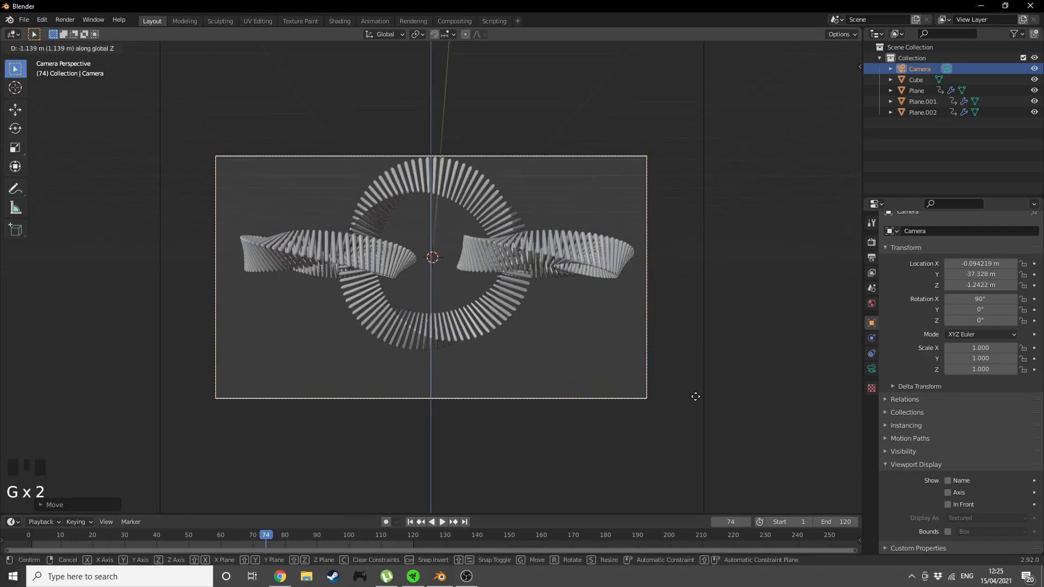
click(698, 458)
Tilt the camera about the X axis to about 92.2° so the rings sit inside the frame
key(r)
key(x)
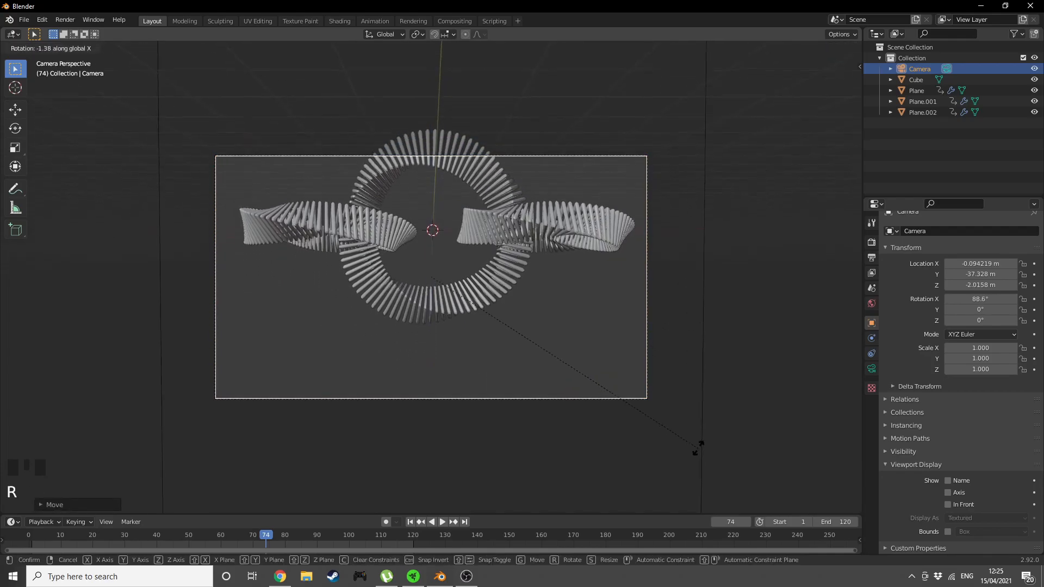
click(696, 454)
scroll(697, 446, up, 4)
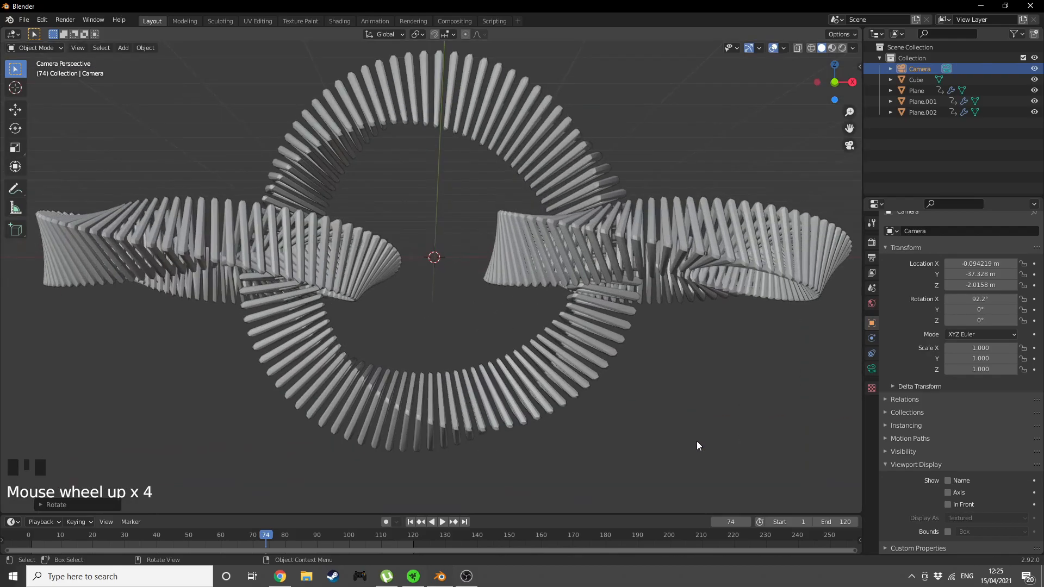
scroll(695, 439, down, 1)
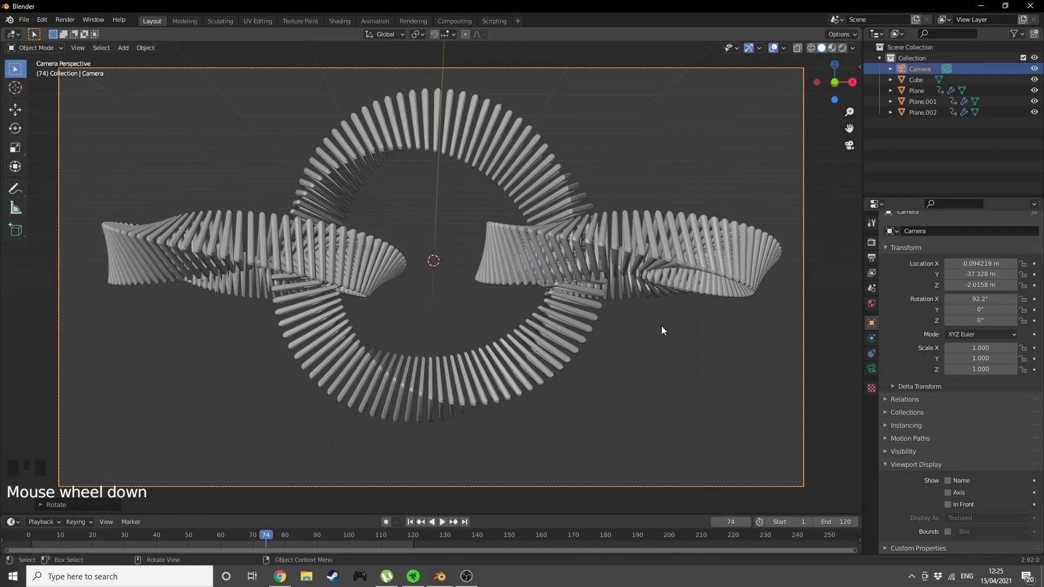
Add an area light and raise it about 9.8 m above the origin, over the rings
scroll(658, 342, down, 5)
scroll(604, 326, up, 4)
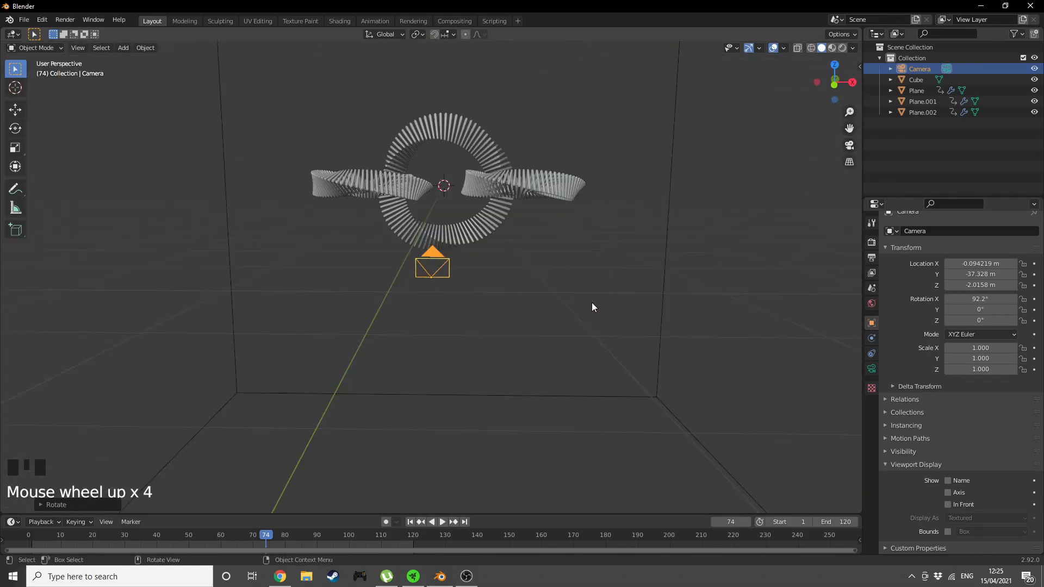
key(shift+a)
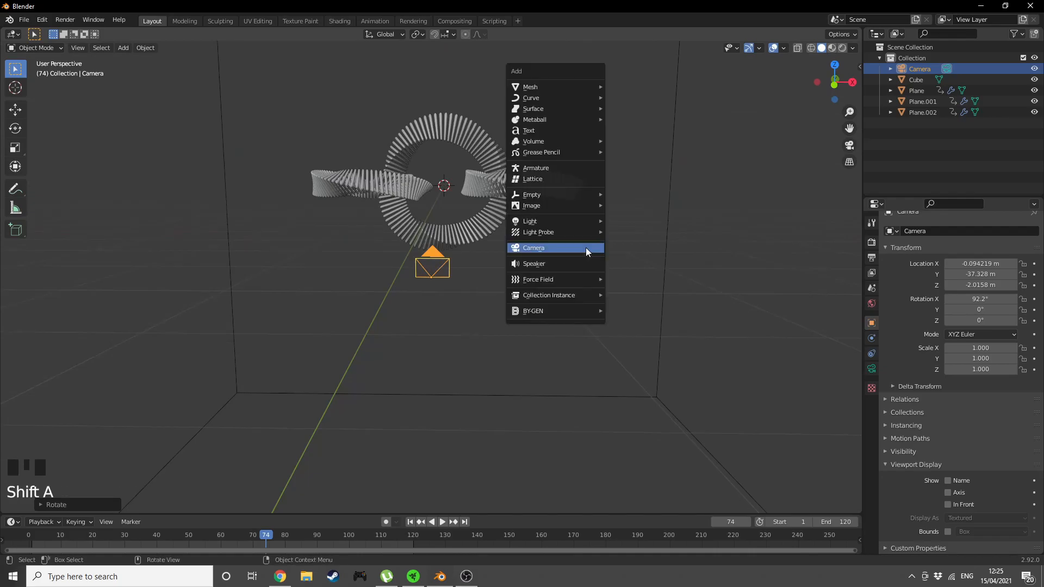
mouse_move(562, 223)
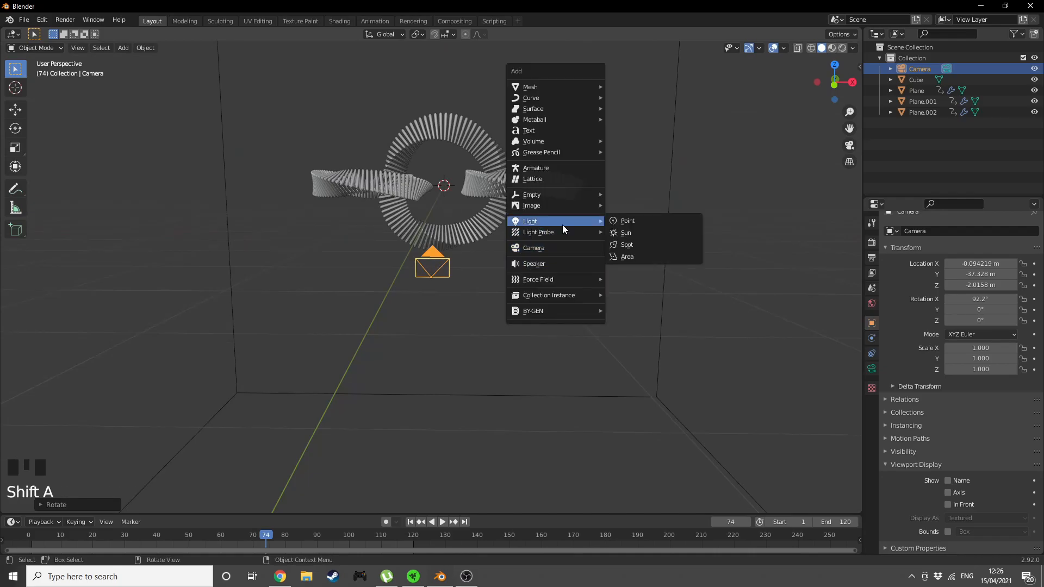
click(622, 256)
scroll(604, 288, down, 2)
key(g)
key(z)
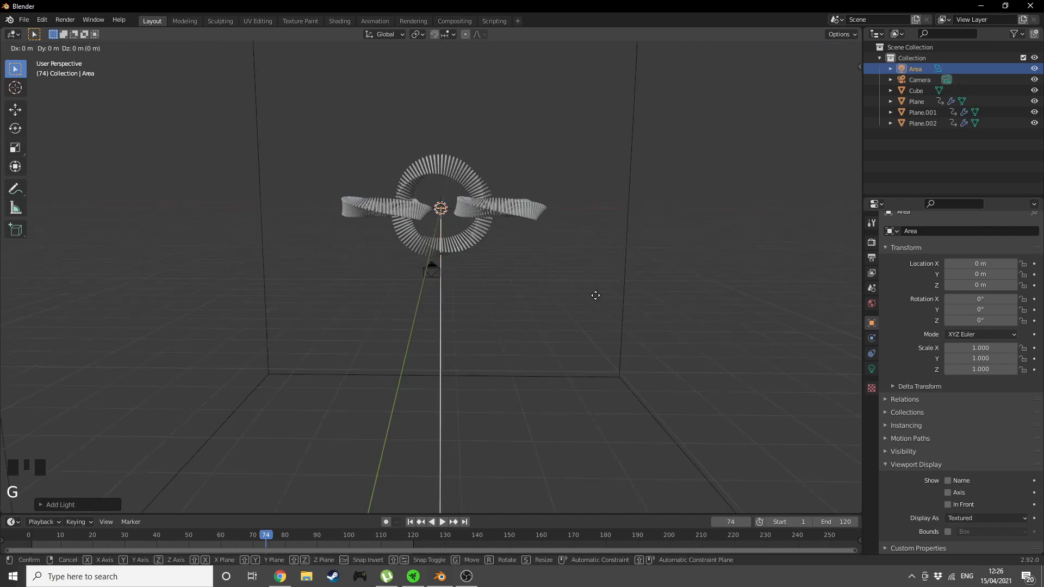
click(599, 210)
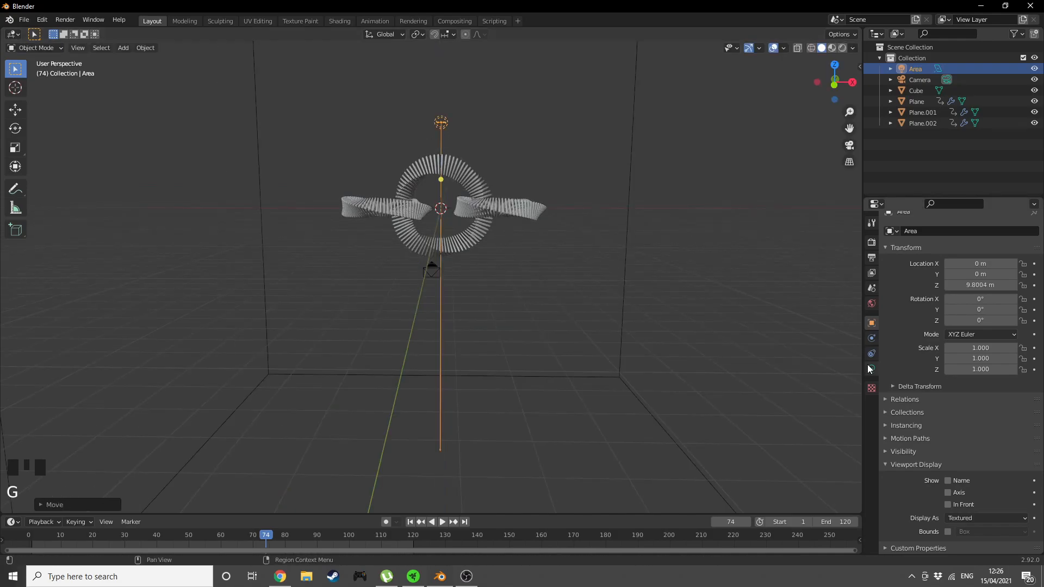
Change the area light's shape to Disk and scale it up about 15 times
click(871, 369)
click(981, 340)
click(979, 380)
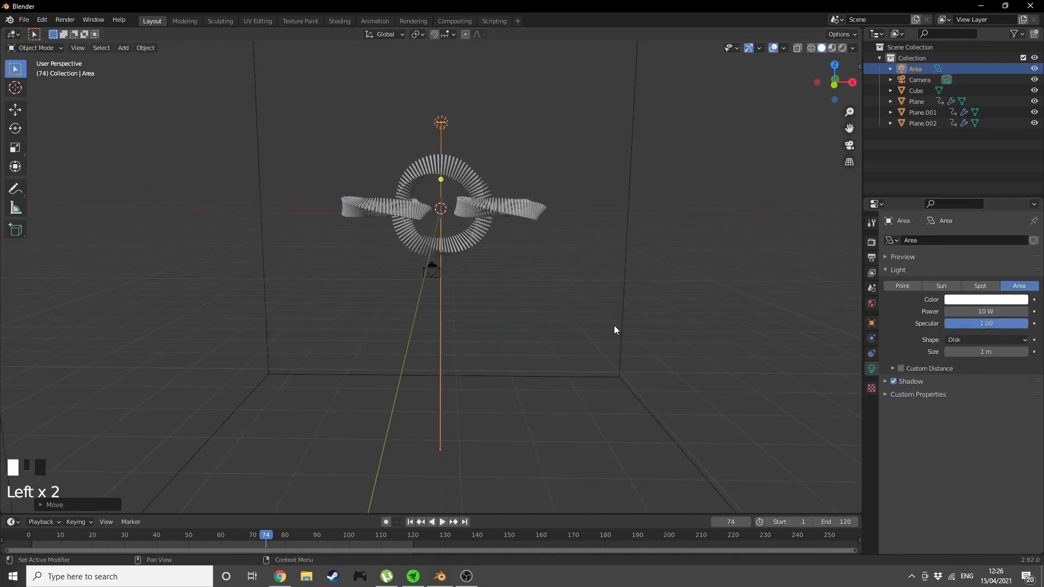
key(s)
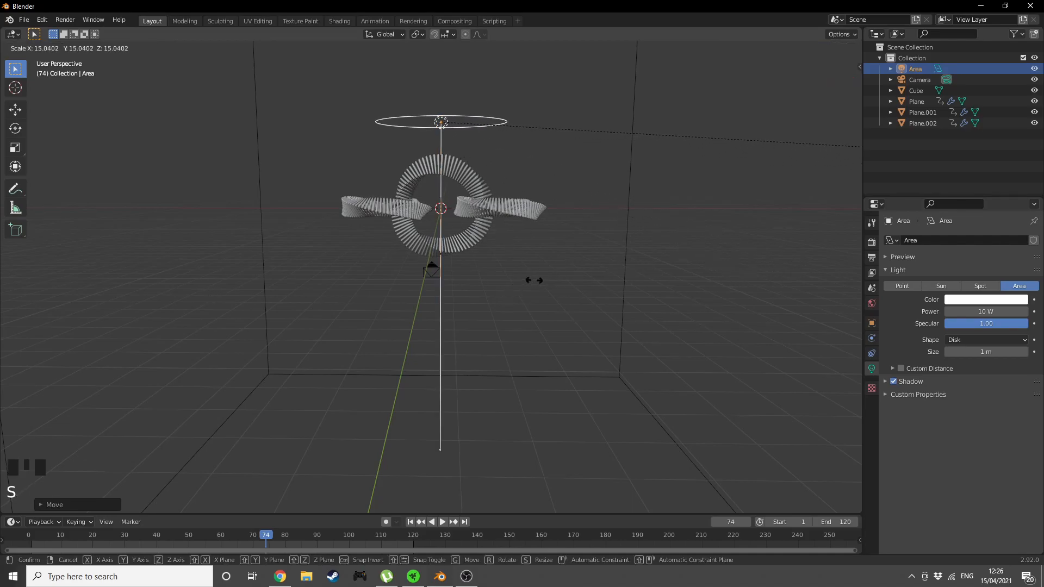
click(537, 280)
Set the disk light's power to 900 W and raise it slightly higher above the rings
click(990, 312)
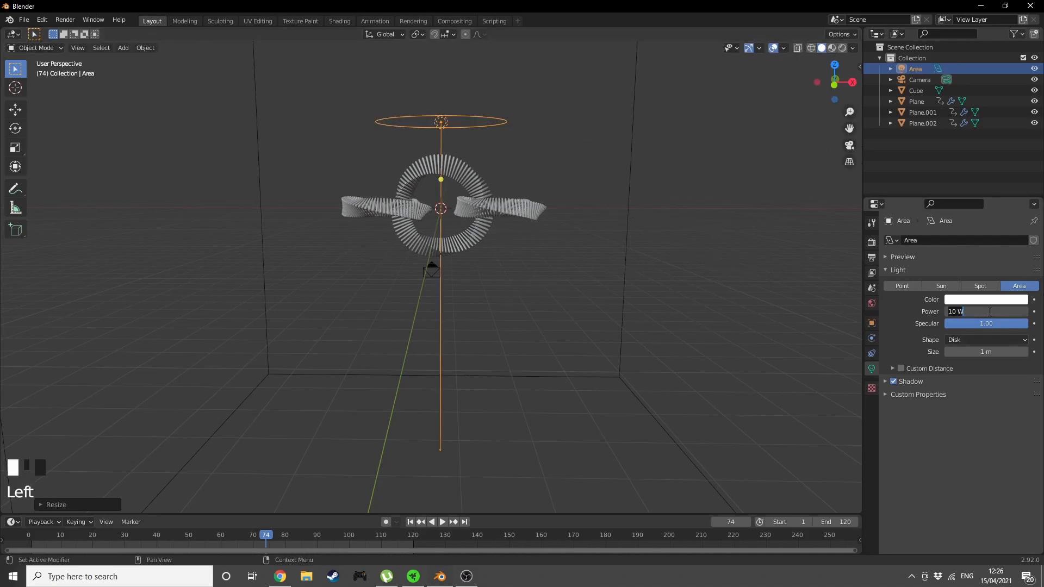
key(Return)
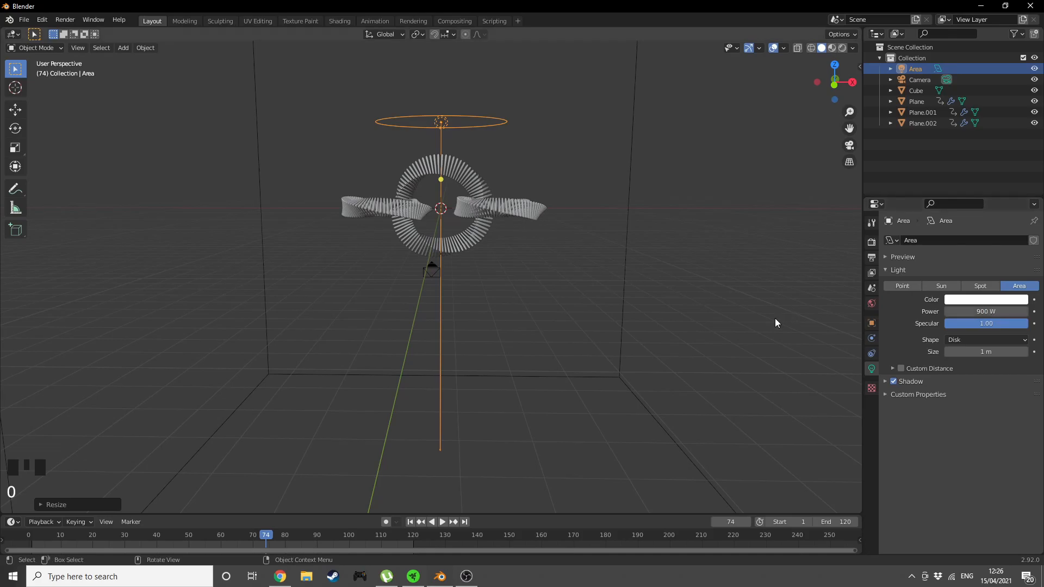
key(g)
click(724, 281)
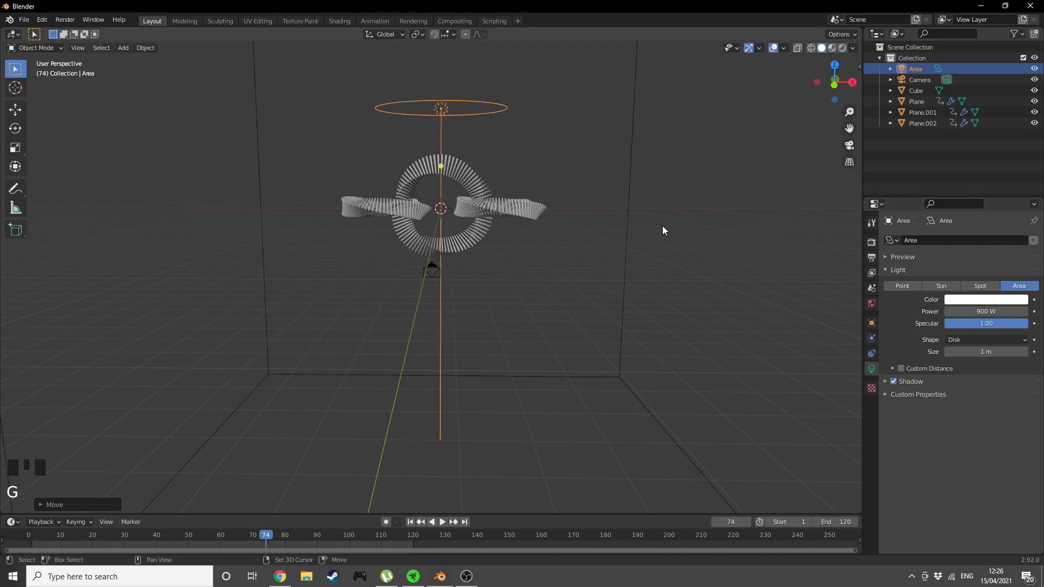
Duplicate the disk light, flip the copy to point upward, and move it about 25 m down along Z below the rings
key(shift+d)
right_click(637, 226)
key(r)
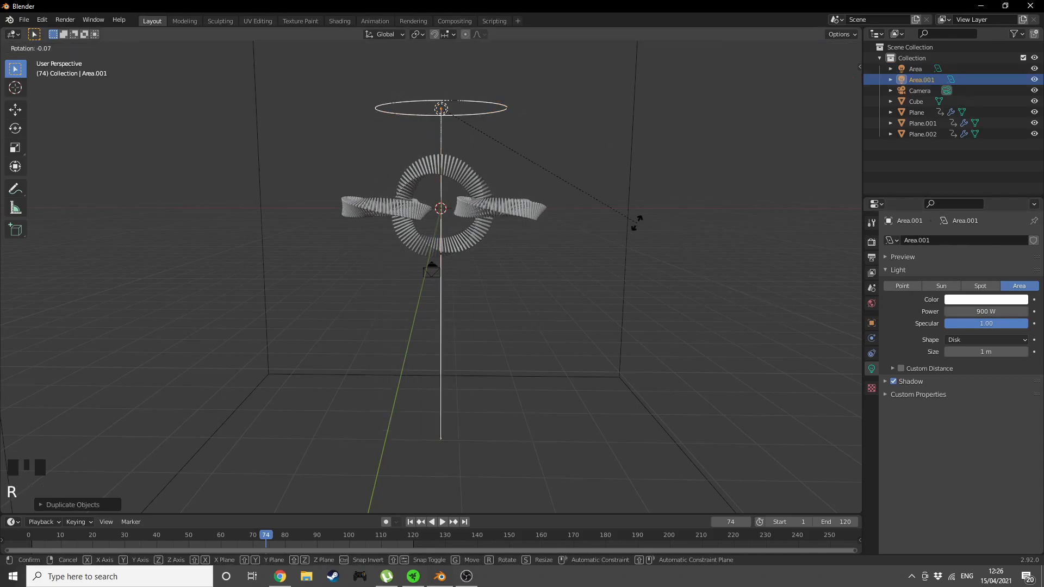
click(646, 239)
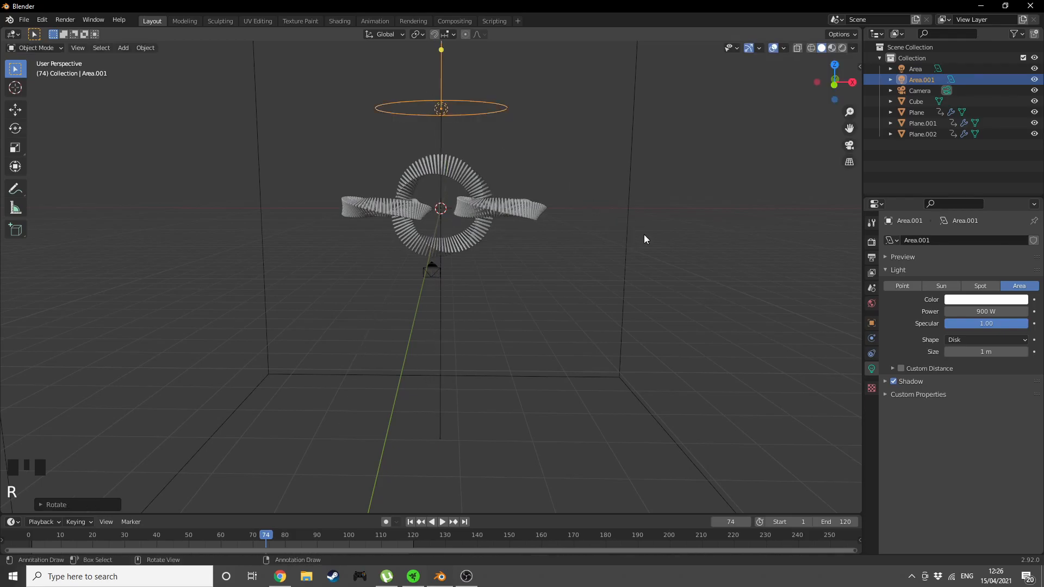
key(g)
key(z)
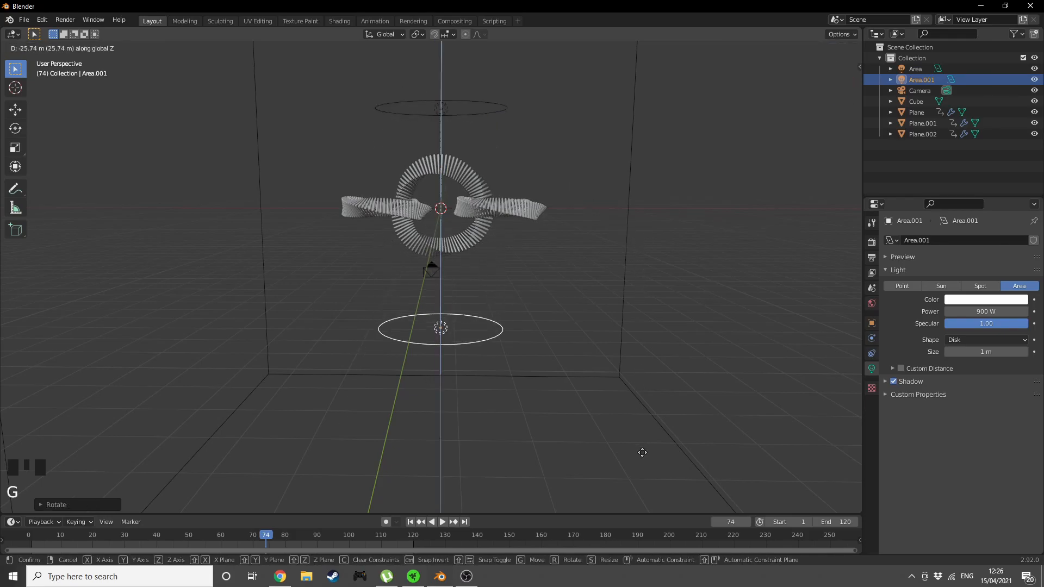
click(634, 440)
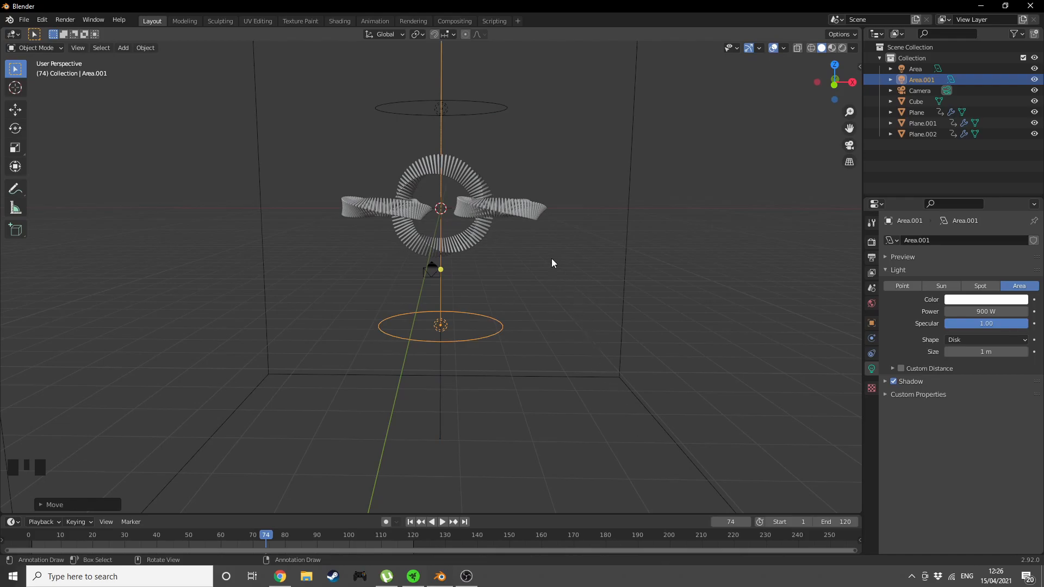
Duplicate the upper disk light, place the copy on the negative X side of the rings, and rotate it to face them
click(474, 97)
middle_drag(474, 92, 590, 158)
scroll(590, 158, down, 2)
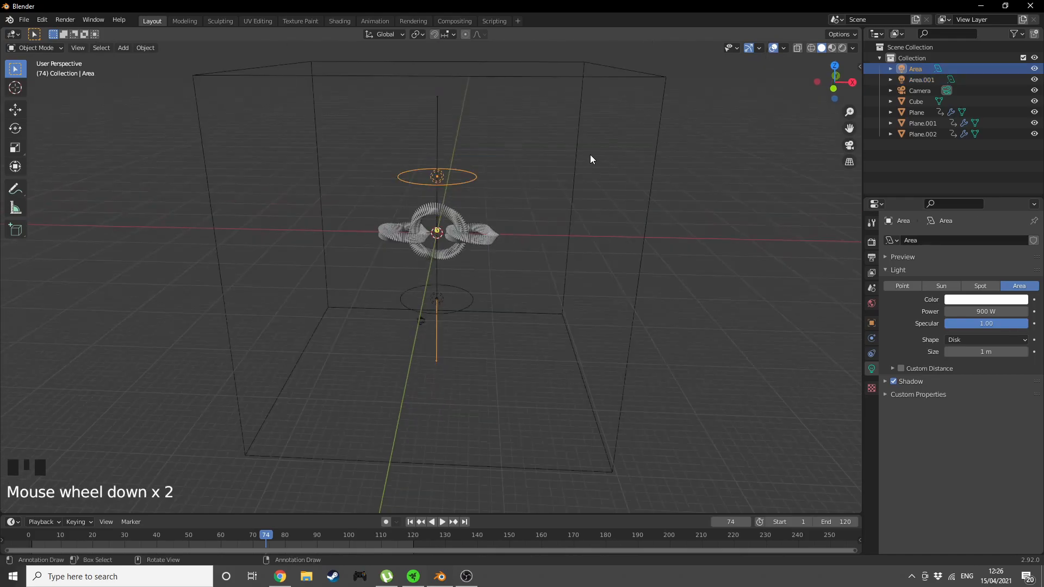
key(shift+d)
click(527, 174)
key(g)
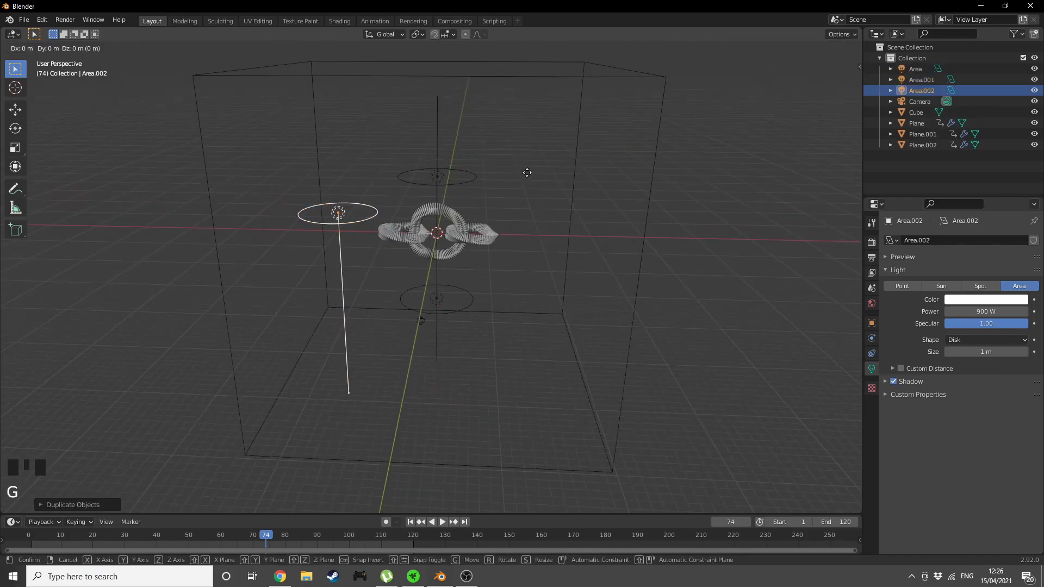
click(538, 226)
middle_drag(539, 225, 565, 228)
key(r)
key(r)
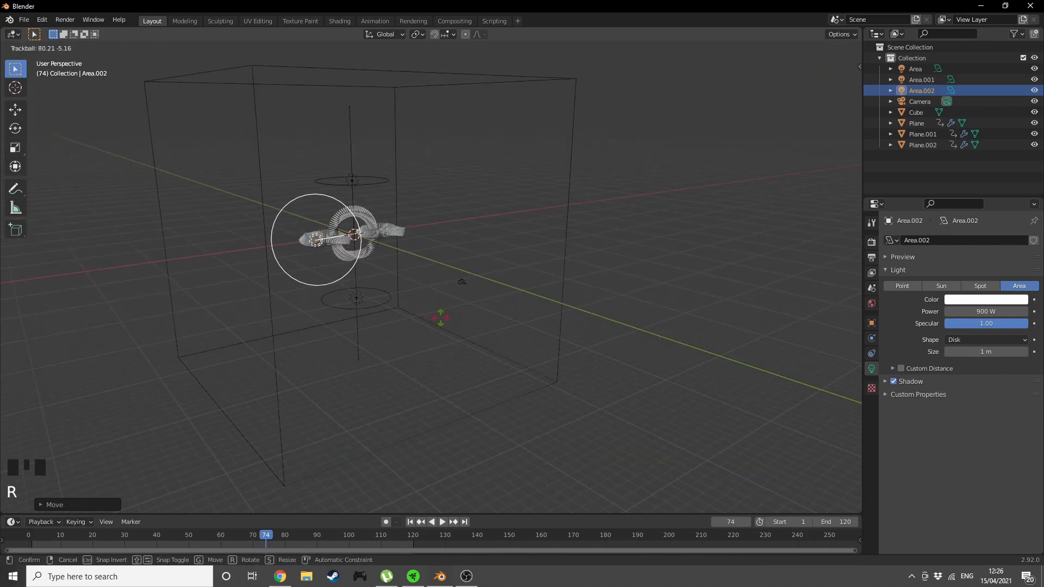
click(467, 297)
middle_drag(468, 297, 477, 272)
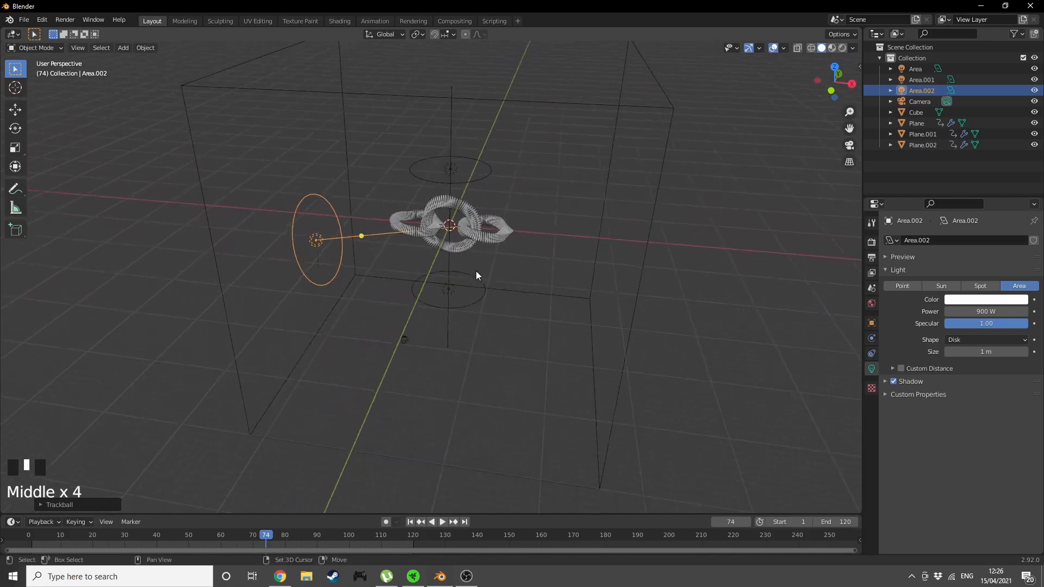
Duplicate the side light along X to the opposite side of the rings and rotate the copy to face them
key(shift+d)
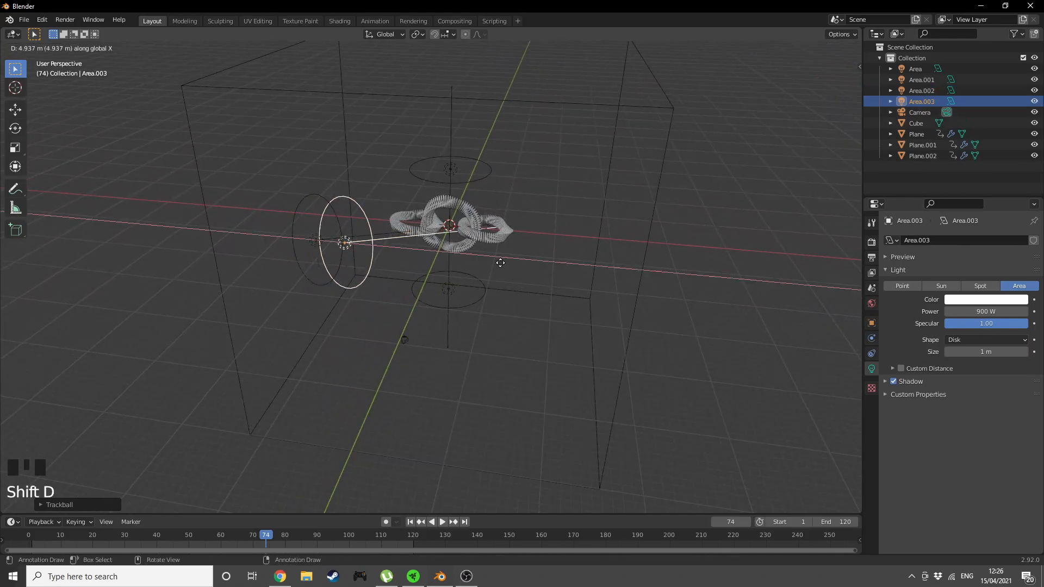
click(704, 282)
key(r)
key(r)
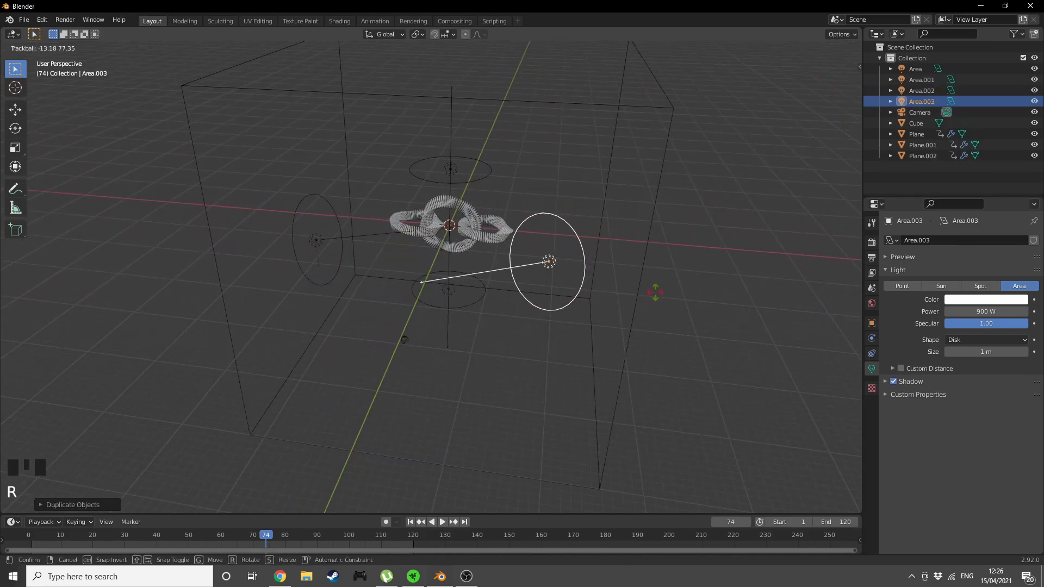
click(638, 313)
middle_drag(639, 313, 642, 236)
Look through the camera and switch the viewport to Rendered shading
key(KP_0)
key(z)
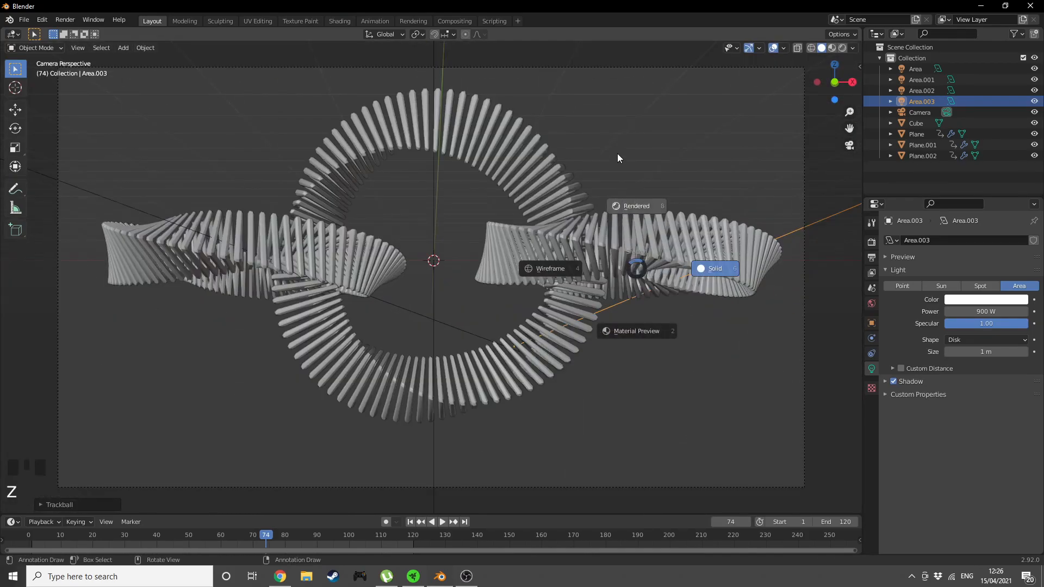
click(703, 214)
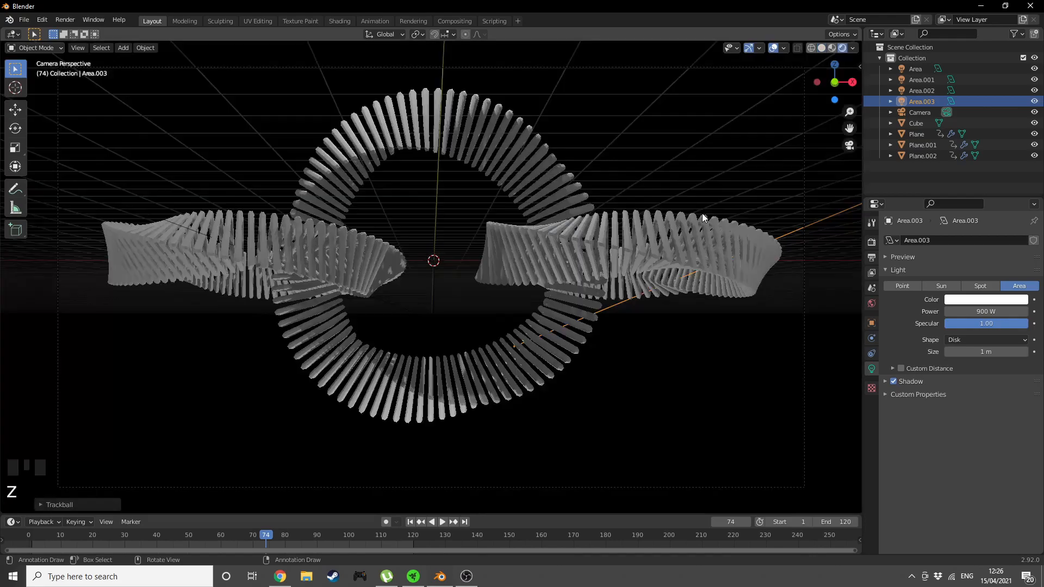
Enable Ambient Occlusion and Bloom for the Eevee render
click(871, 241)
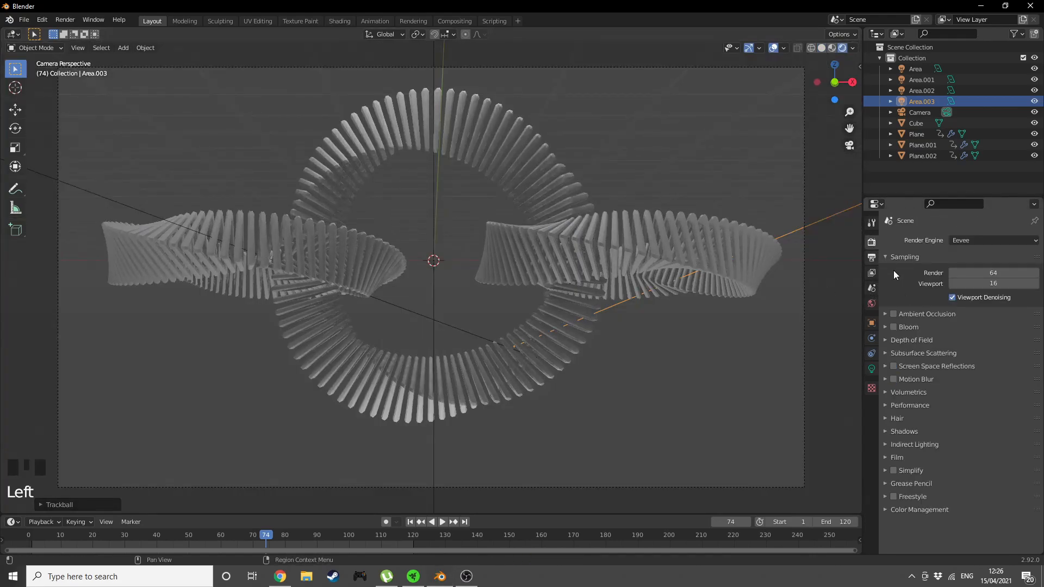
click(899, 313)
click(893, 315)
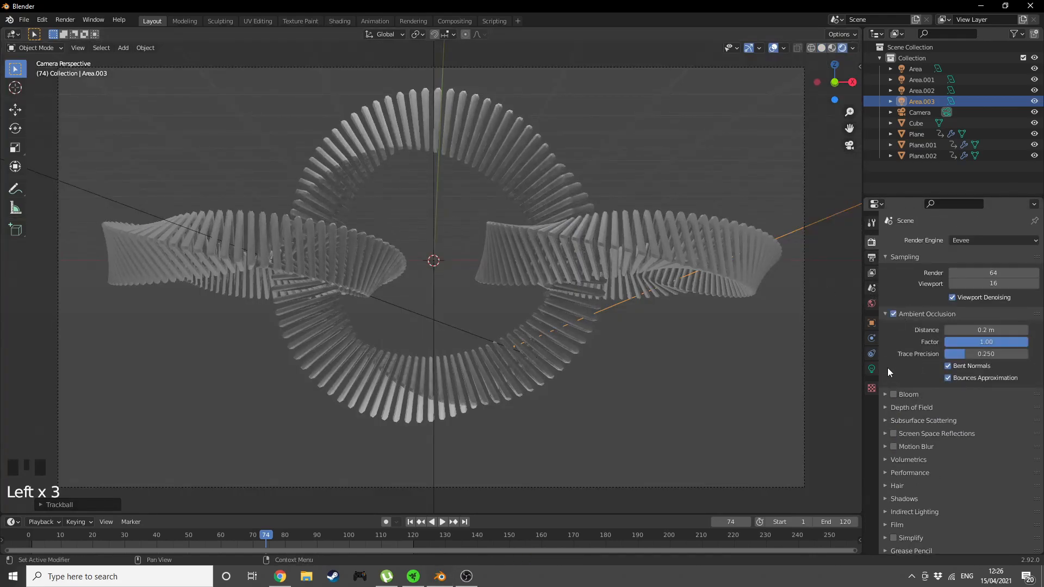
click(895, 432)
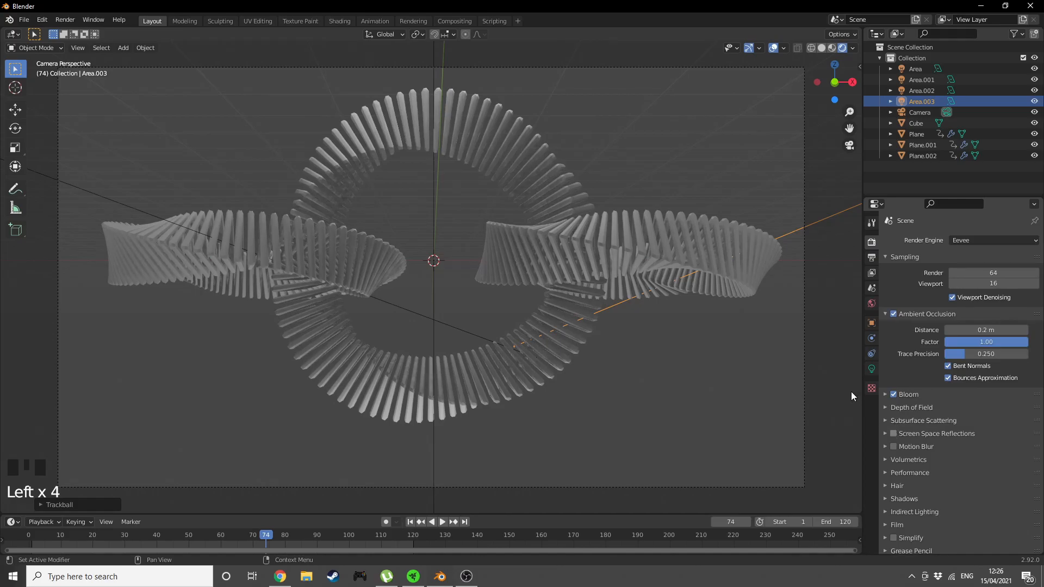
Set the world background strength to 0 so only the area lights illuminate the scene
click(872, 305)
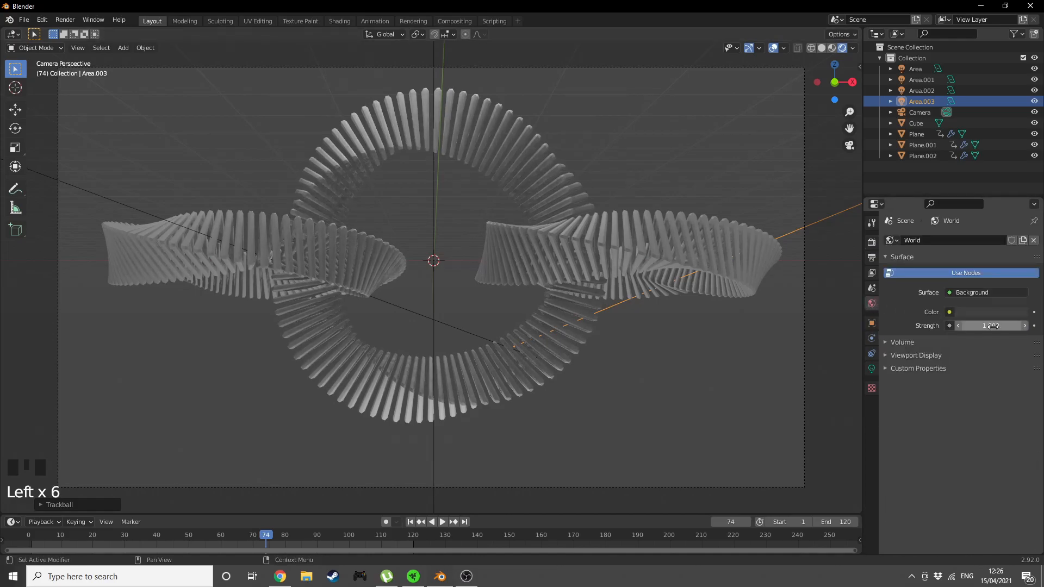
drag(991, 325, 962, 326)
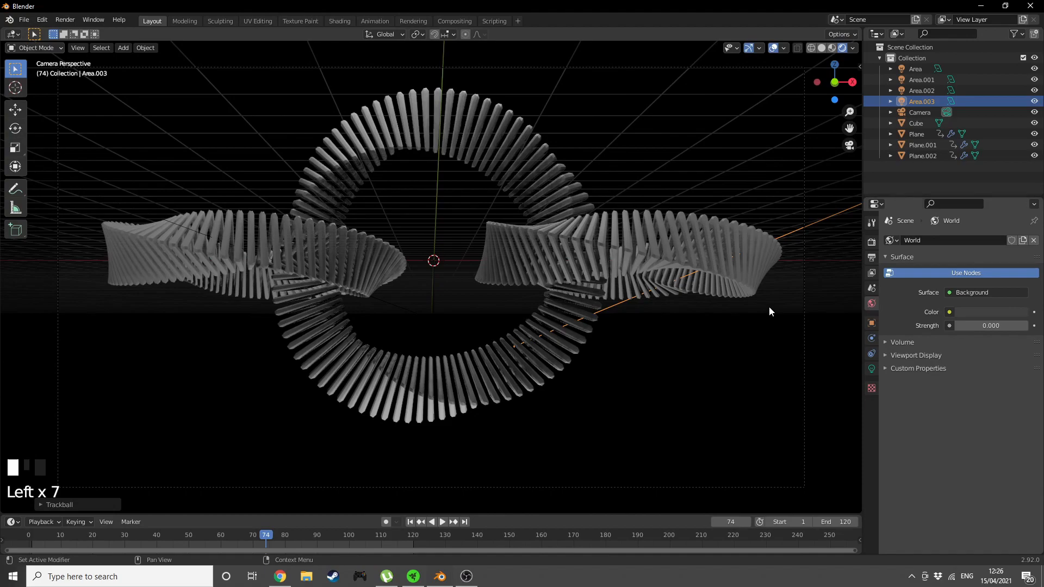
scroll(557, 226, down, 1)
scroll(517, 174, up, 1)
Select the upright central ring and create a new material for it in the Shading workspace
click(522, 169)
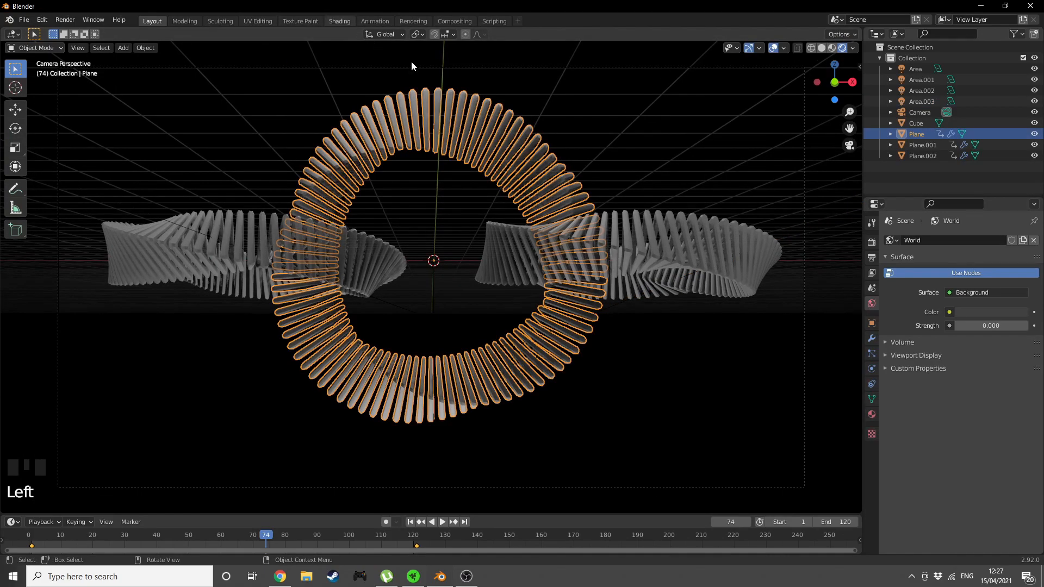
click(339, 20)
key(KP_1)
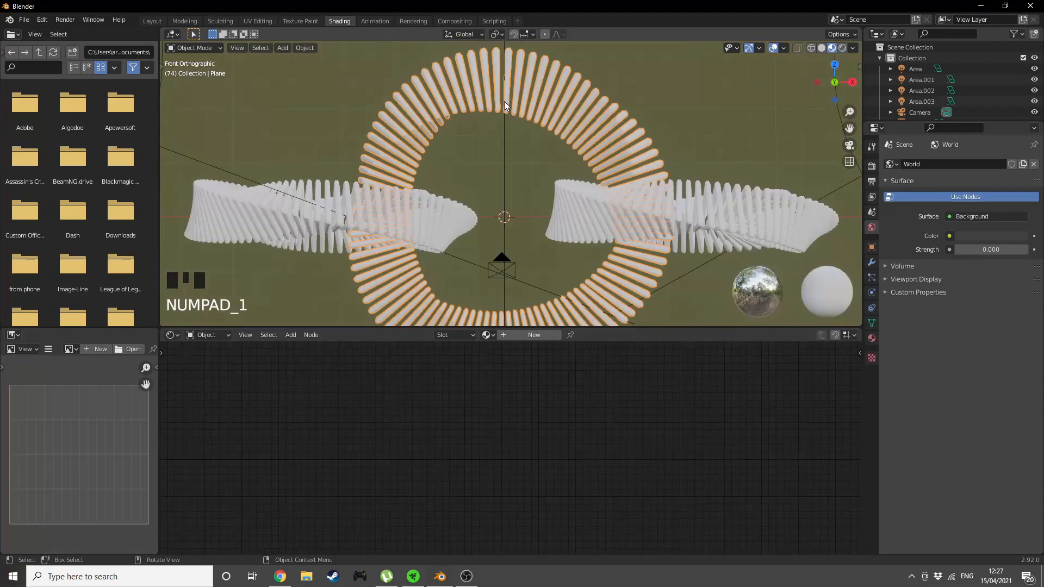
click(513, 338)
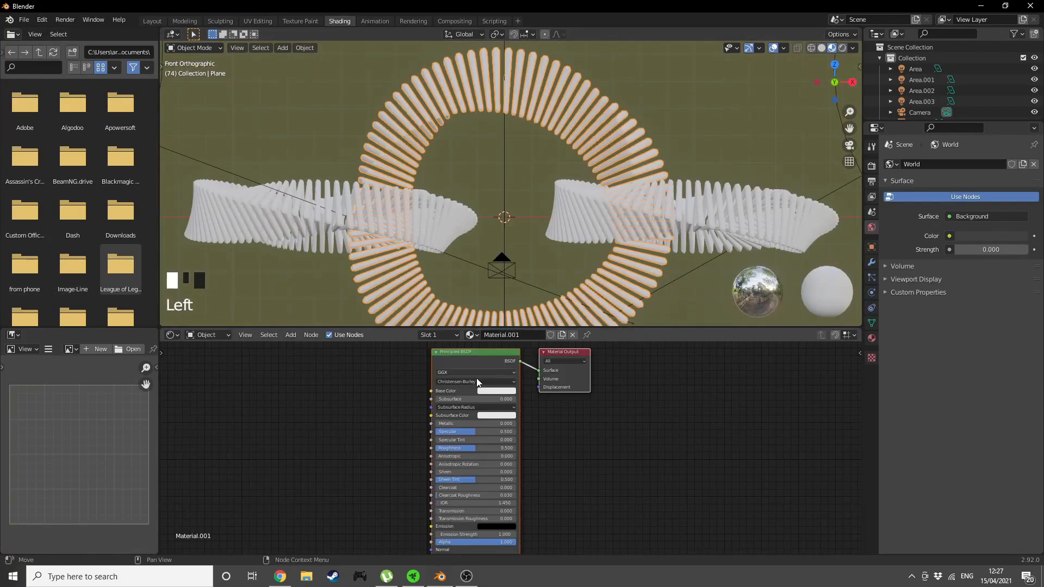
Set the material's Base Color to orange (H 0.059, S 0.981), Metallic to 1 and Roughness to 0
click(466, 358)
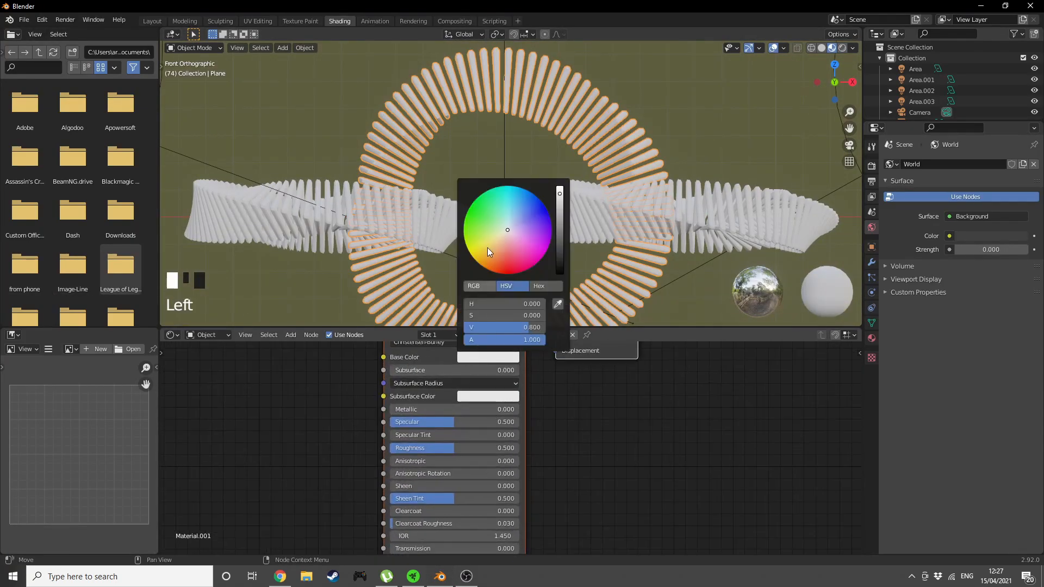
drag(488, 259, 486, 262)
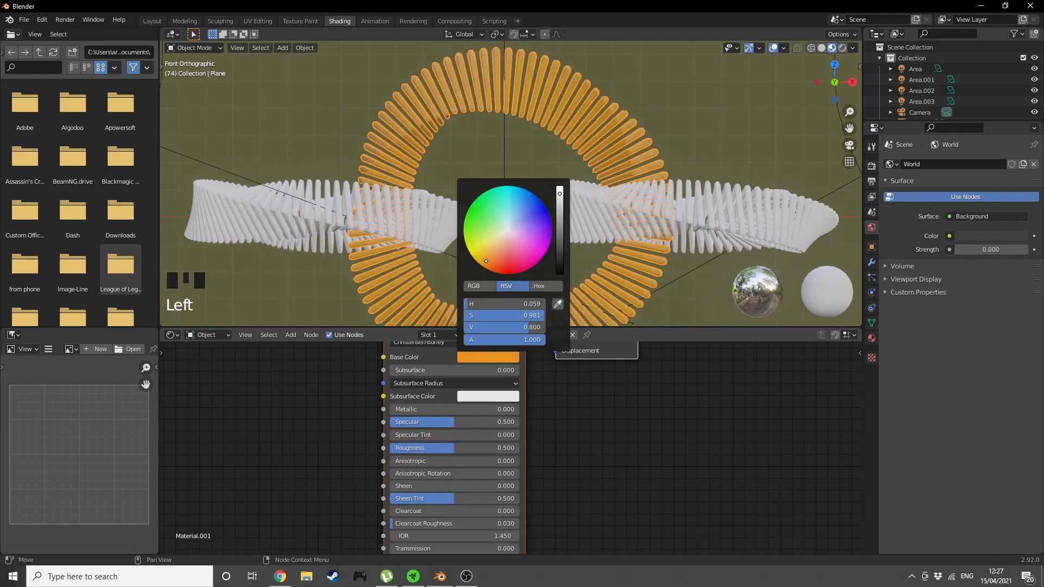
drag(436, 411, 520, 415)
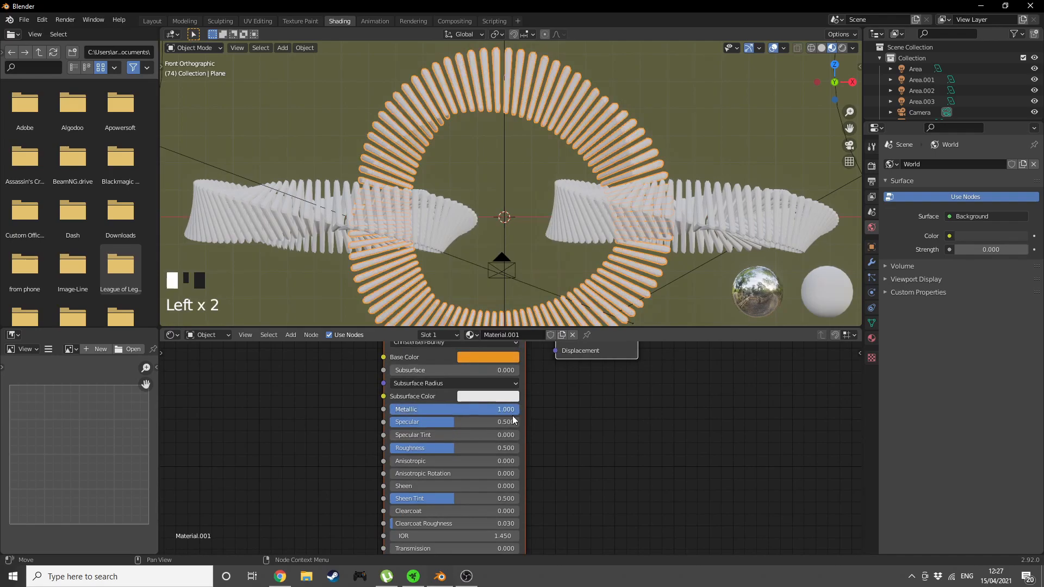
drag(486, 448, 419, 449)
middle_drag(625, 112, 588, 164)
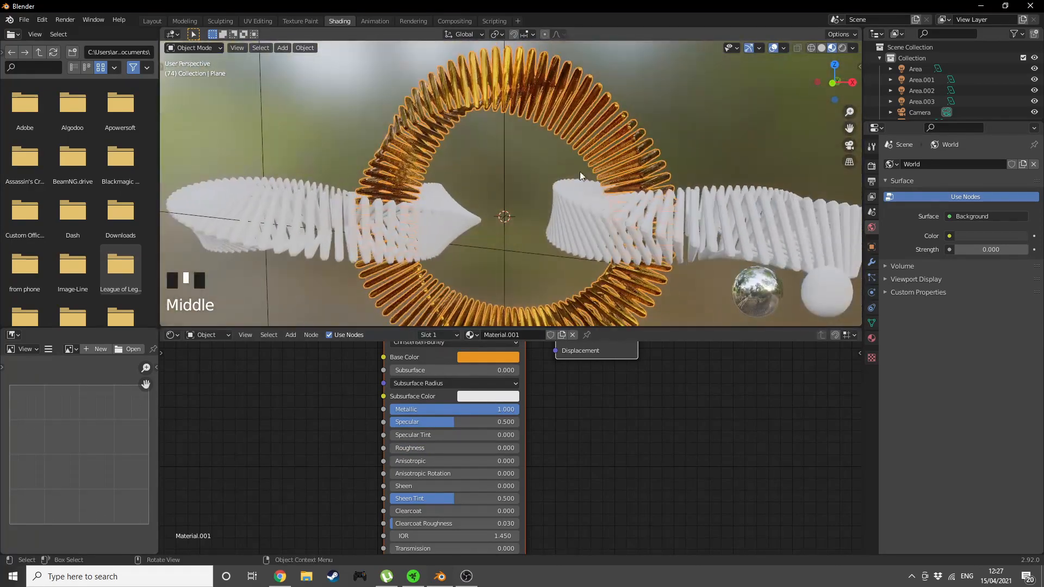
Move the Material Output node aside and insert a Mix Shader between the Principled BSDF and the output
scroll(603, 426, down, 5)
middle_drag(575, 434, 558, 451)
click(531, 360)
click(530, 361)
drag(544, 361, 647, 371)
key(shift+a)
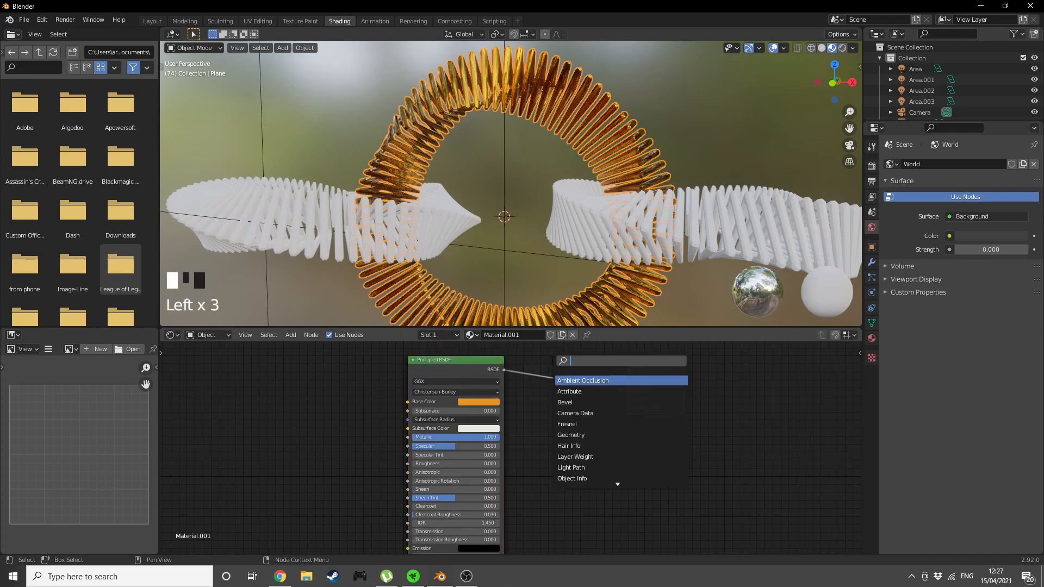
click(581, 413)
click(564, 379)
Add an Emission shader, connect it to the Mix Shader's second shader input and place it below the output node
key(shift+a)
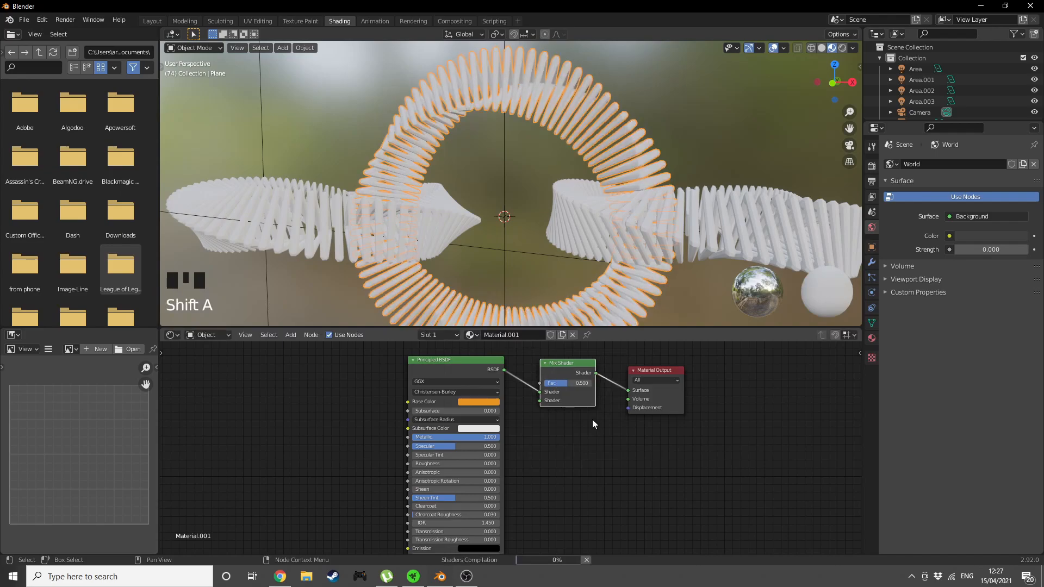
click(592, 419)
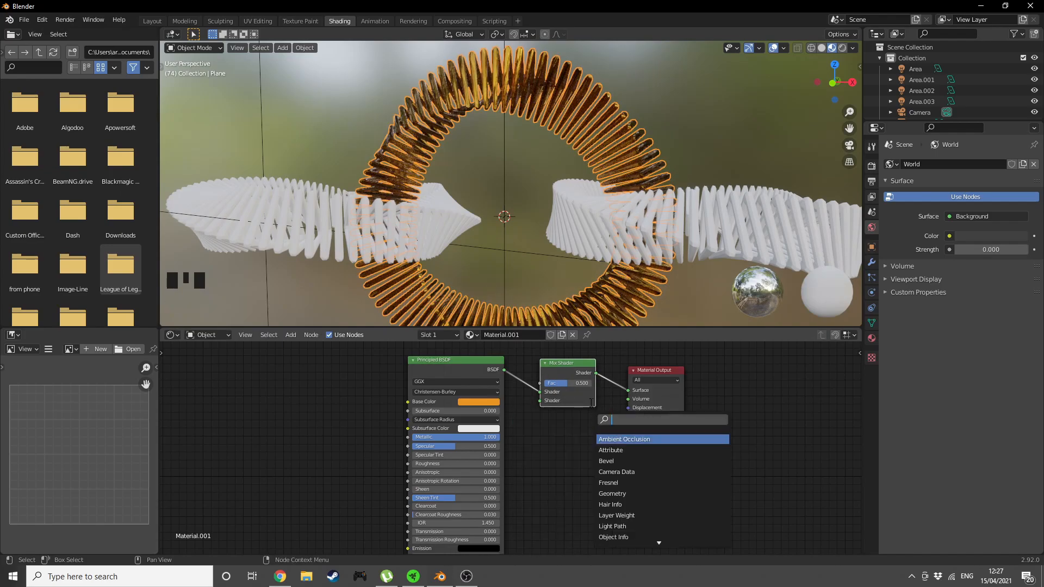
text(emi)
key(Return)
drag(603, 443, 540, 402)
middle_drag(647, 444, 626, 407)
drag(557, 410, 629, 443)
Add a Gradient Texture node and connect its Color output to the Emission node's Color input
key(shift+a)
text(g)
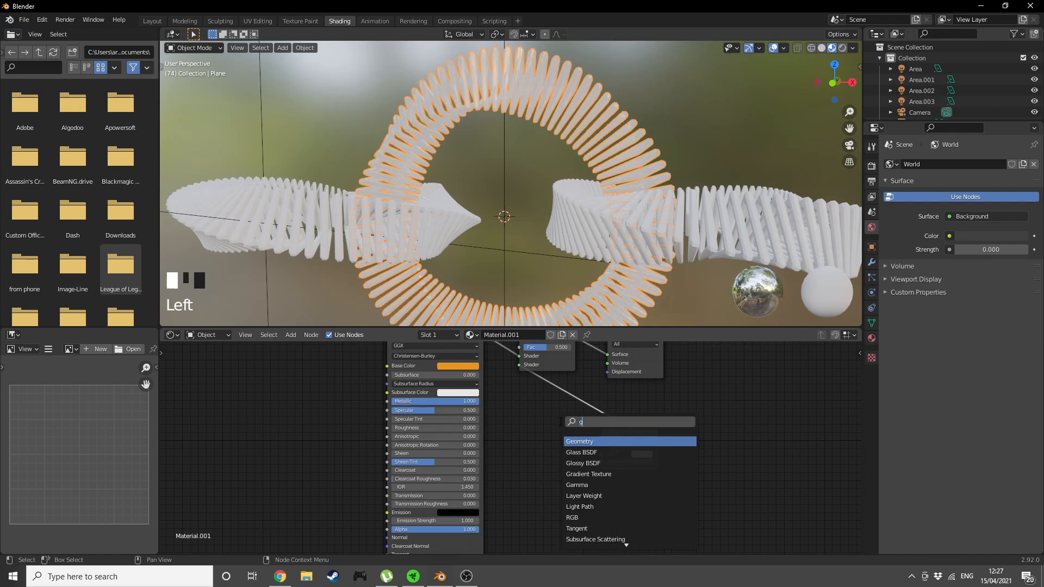
text(rad)
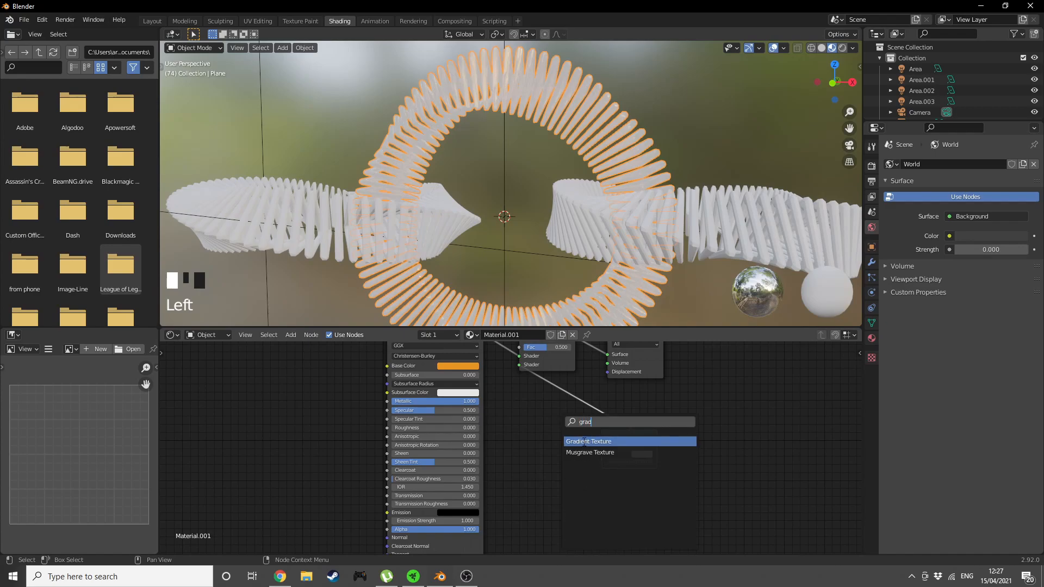
click(583, 441)
drag(576, 434, 601, 454)
scroll(604, 460, up, 2)
scroll(601, 446, down, 1)
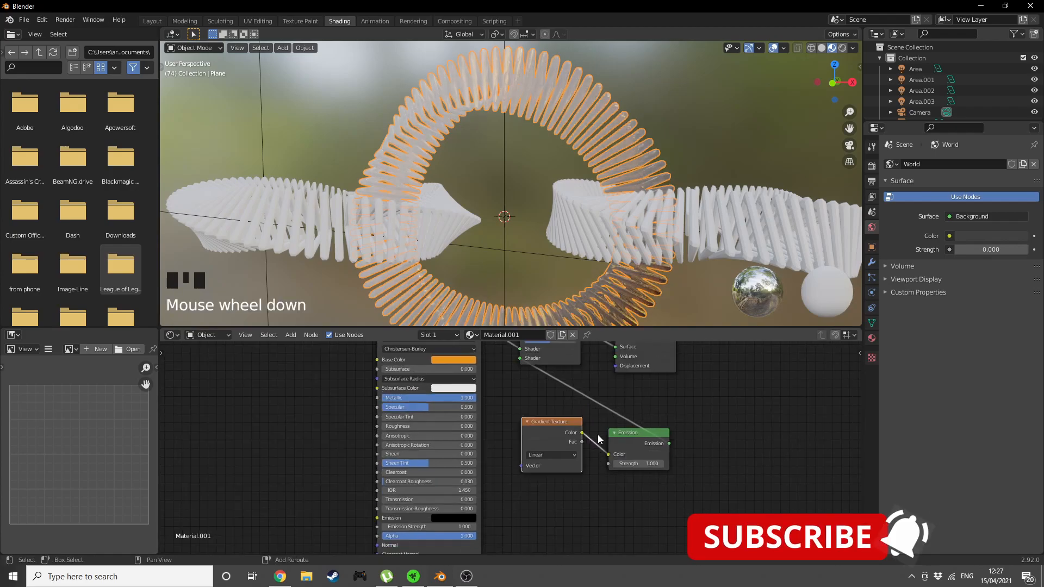
Insert a ColorRamp node between the Gradient Texture and the Emission shader
key(shift+a)
text(col)
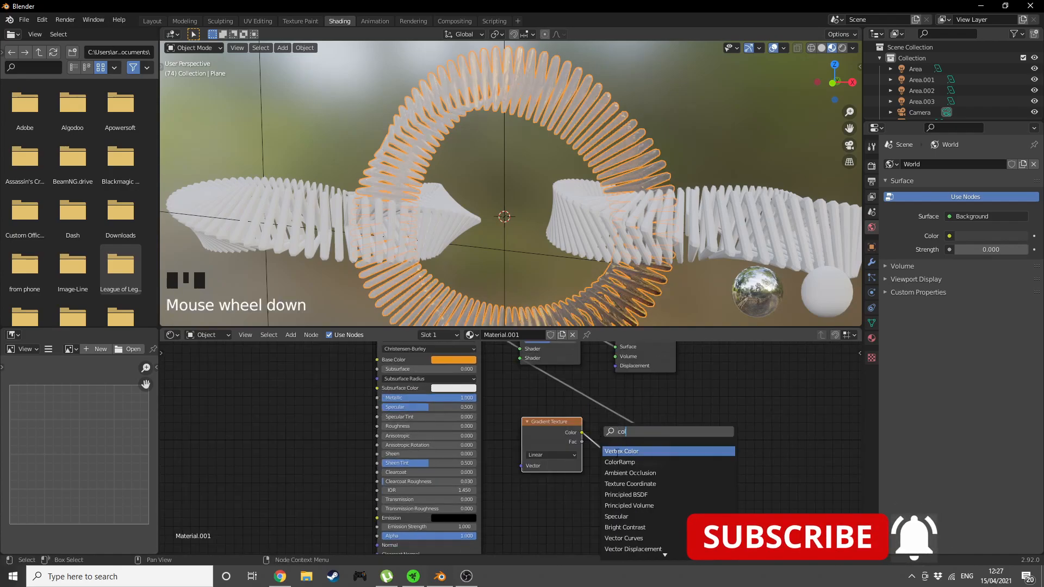
click(621, 462)
click(601, 450)
Set the ColorRamp's end stop to cyan with H 0.531 and S 1
middle_drag(725, 493, 670, 443)
click(661, 446)
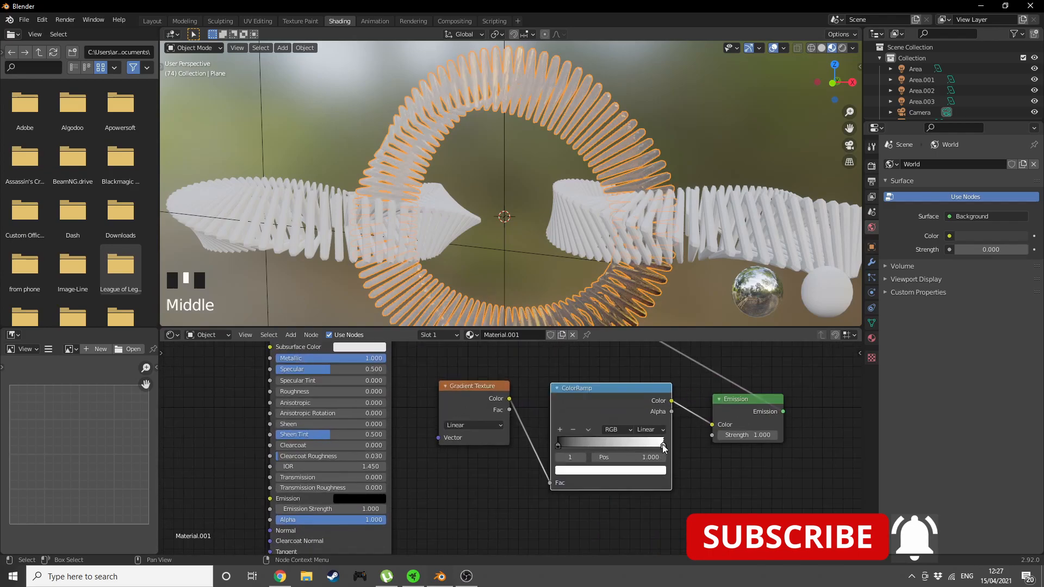
click(604, 470)
click(605, 325)
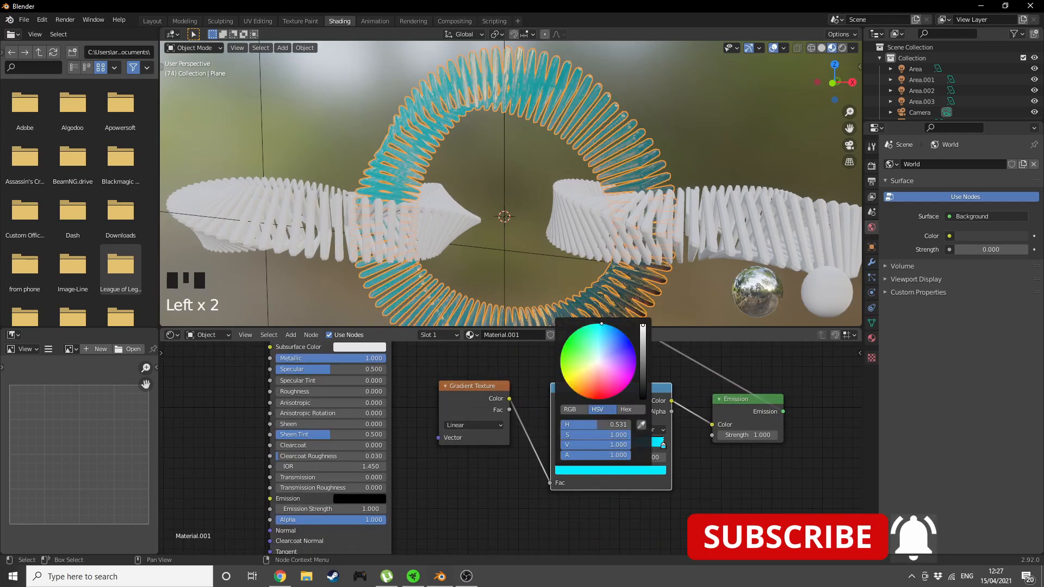
Change the ColorRamp's start stop at position 0 to magenta
click(558, 445)
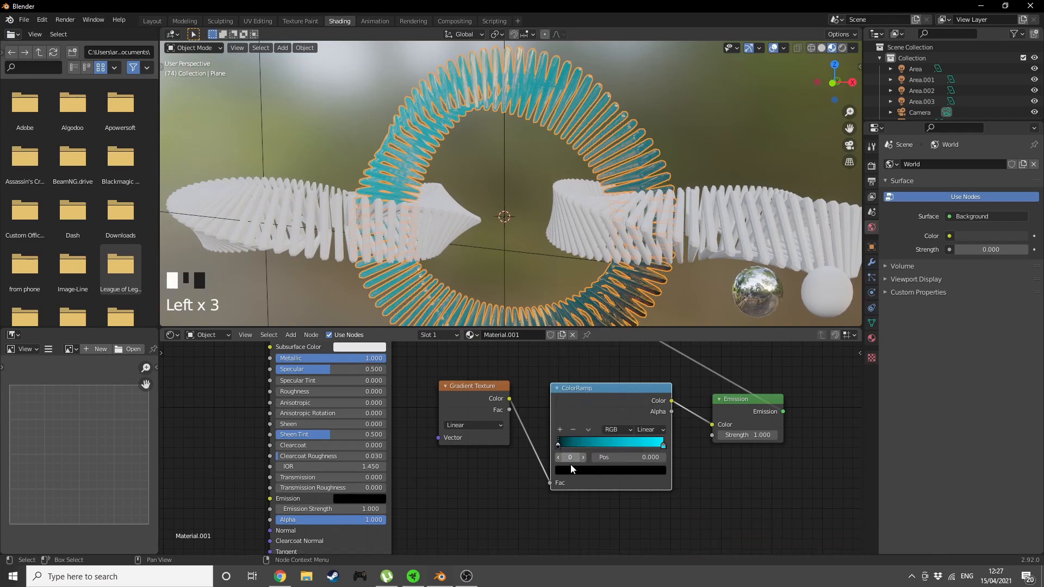
click(576, 471)
scroll(567, 402, up, 20)
drag(611, 379, 629, 383)
Add Texture Coordinate and Mapping nodes to the Gradient Texture's Vector input and move them below the other nodes
click(497, 468)
click(463, 403)
key(ctrl+t)
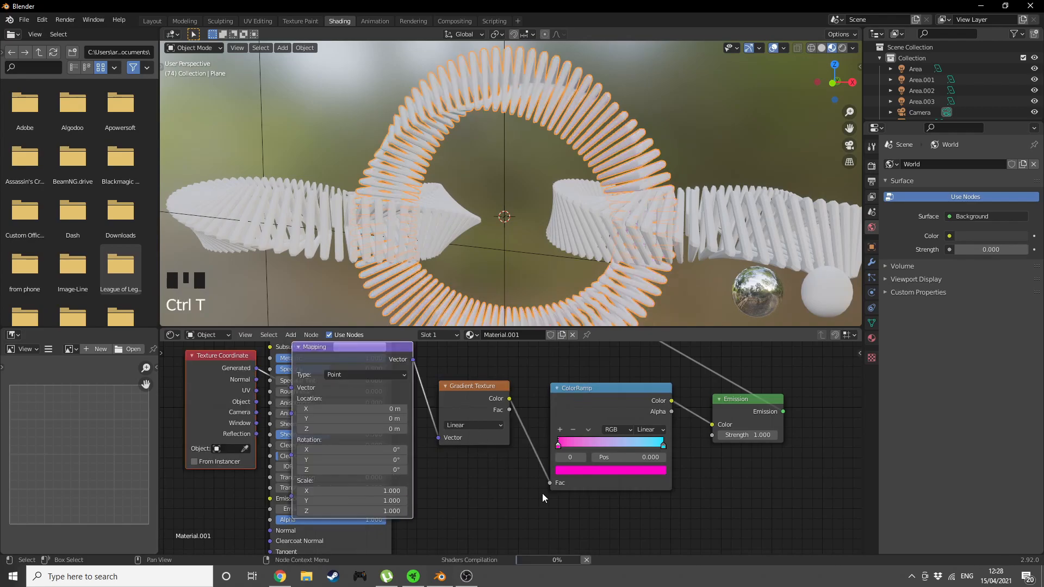
scroll(538, 500, down, 4)
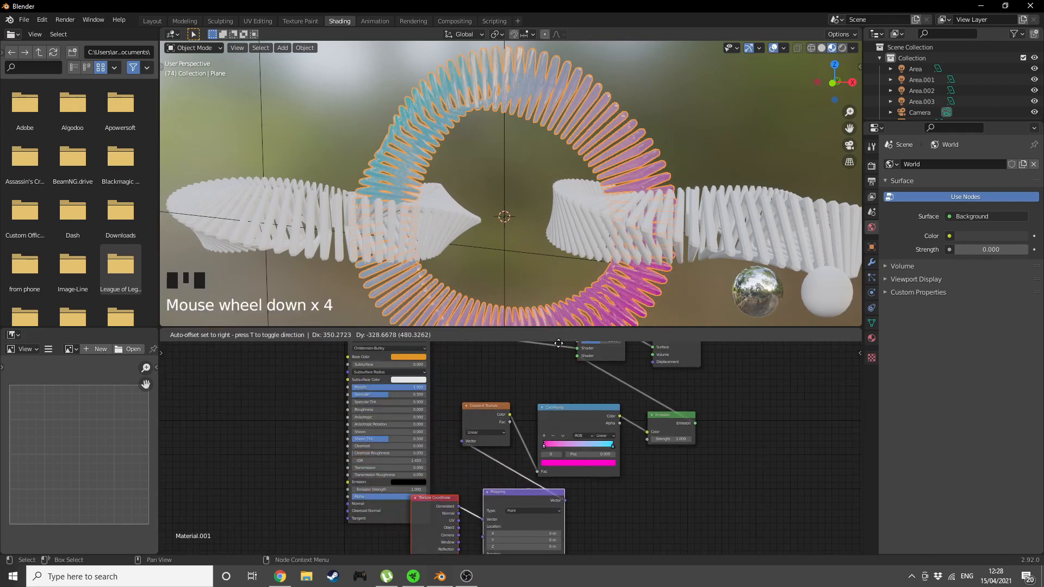
click(598, 522)
scroll(514, 380, up, 2)
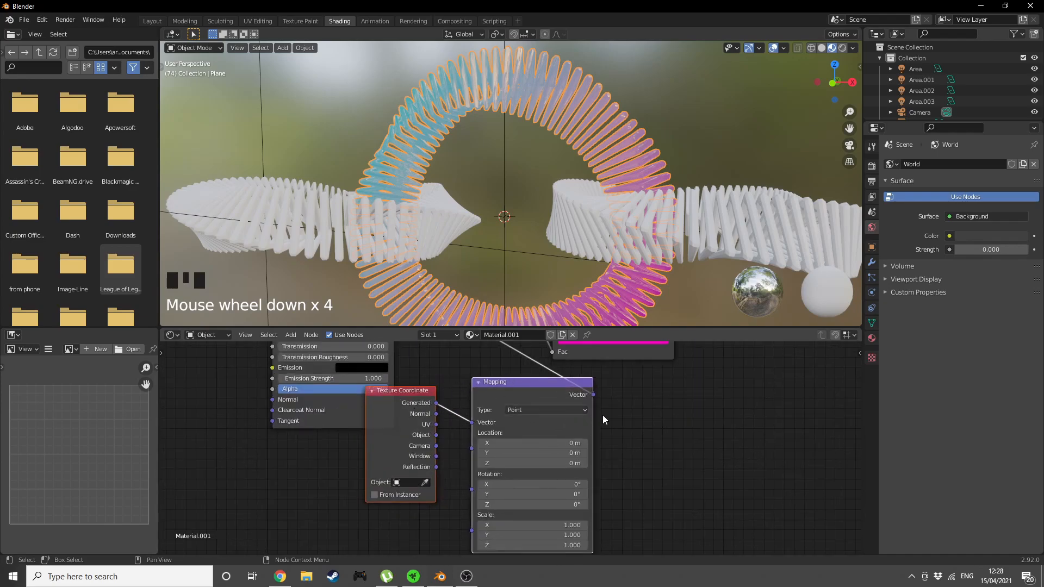
scroll(569, 447, up, 1)
Set the Mapping node's Y rotation to 90° so the gradient runs vertically along the ring
click(562, 496)
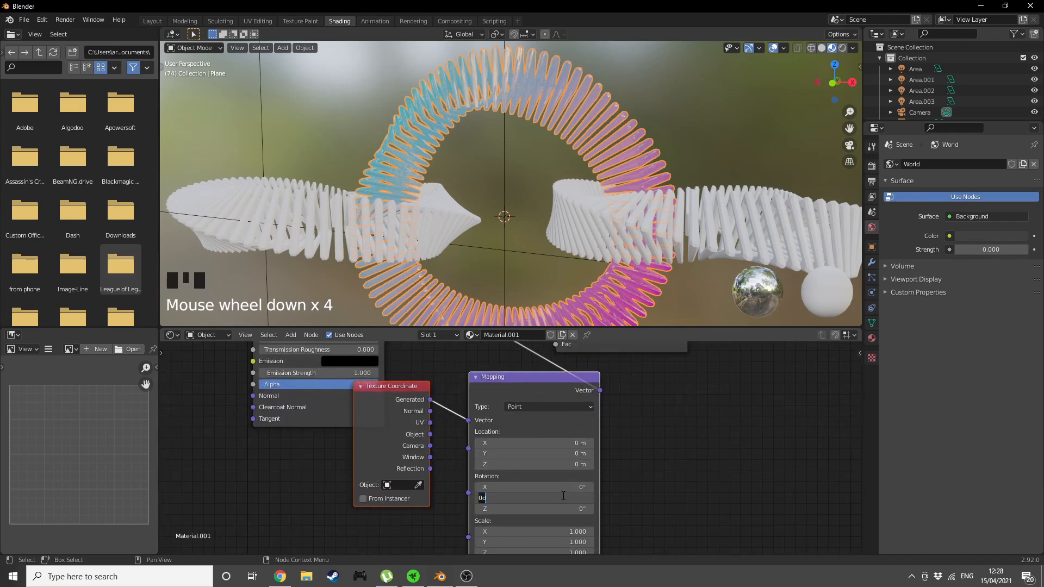
text(90)
click(666, 502)
mouse_move(618, 168)
middle_down()
mouse_move(563, 189)
mouse_move(602, 173)
middle_up()
scroll(595, 216, down, 2)
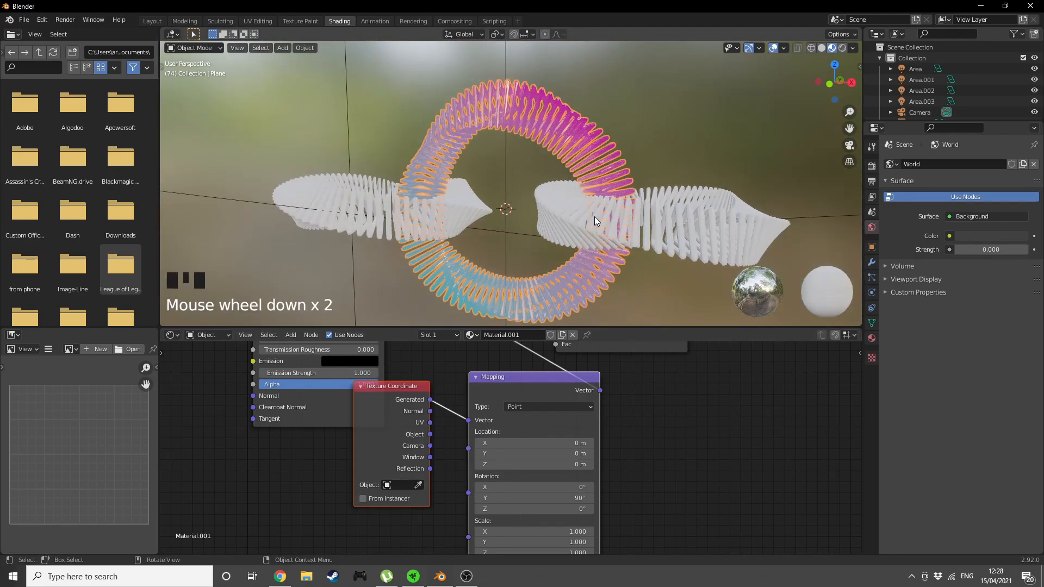
Add a Wireframe node and connect its Fac output to the Mix Shader's Fac input
scroll(699, 443, down, 4)
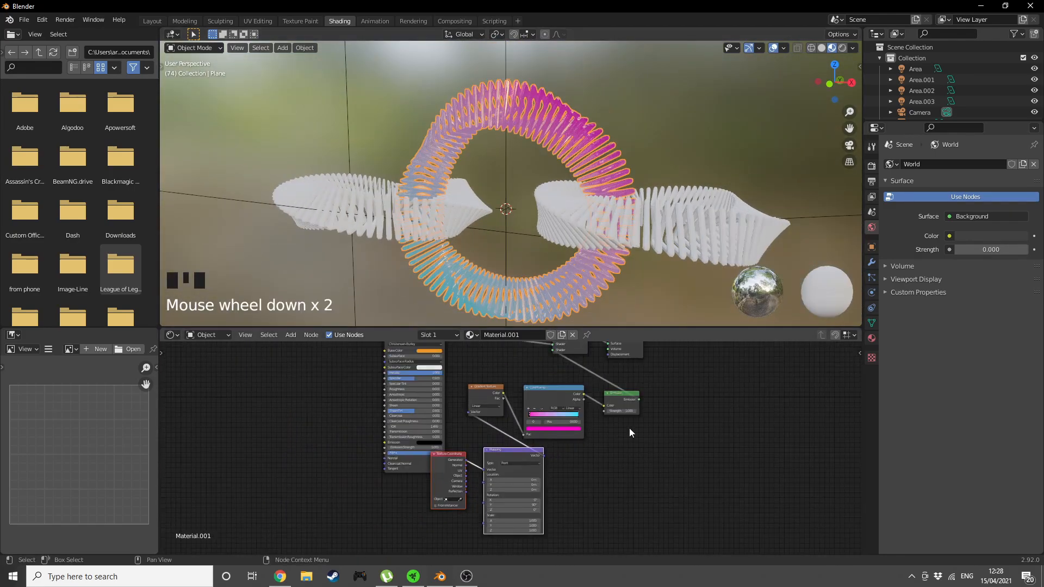
scroll(598, 424, up, 3)
key(shift+a)
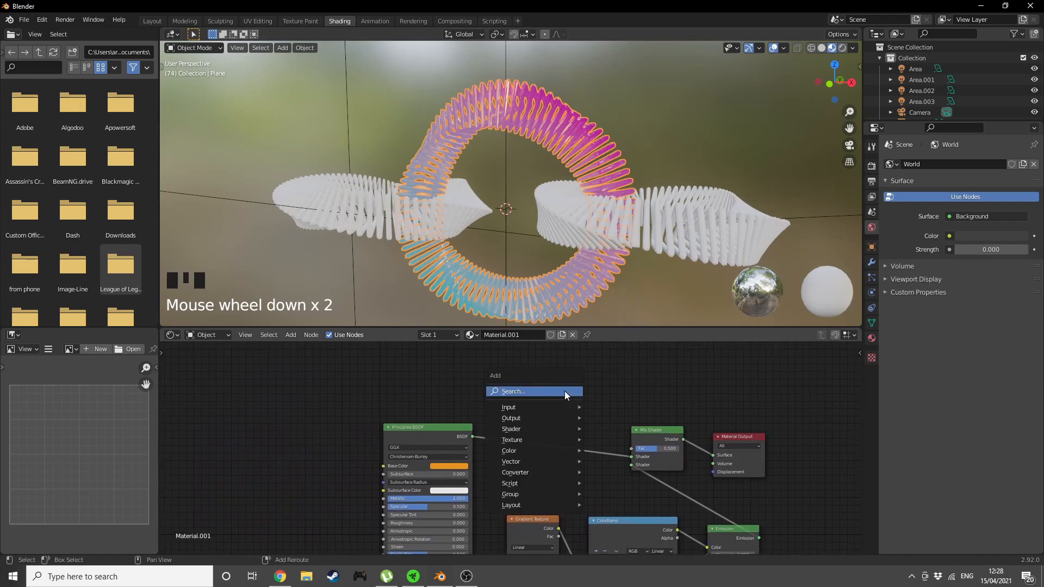
click(566, 390)
text(wi)
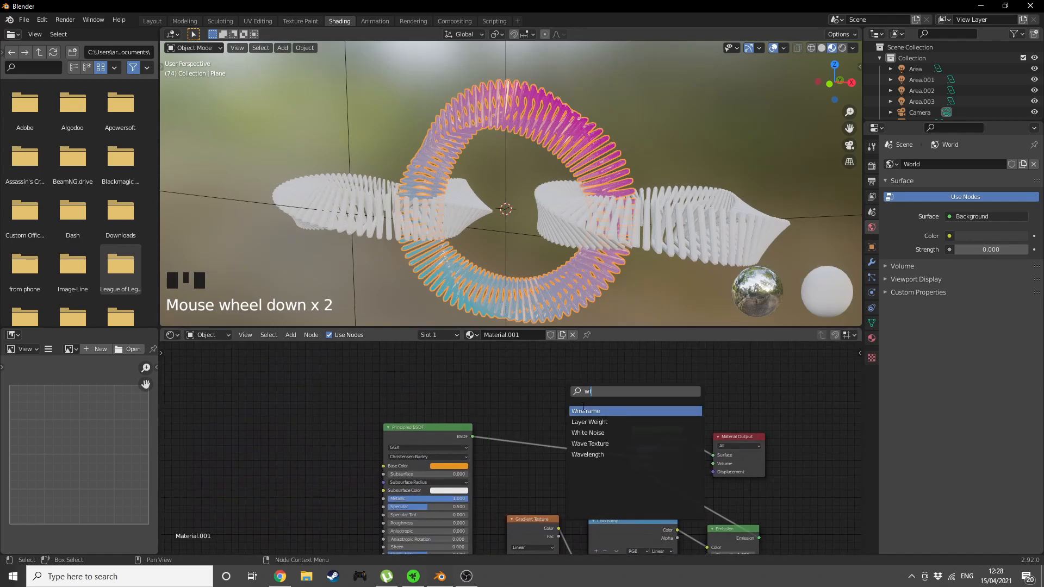
click(583, 409)
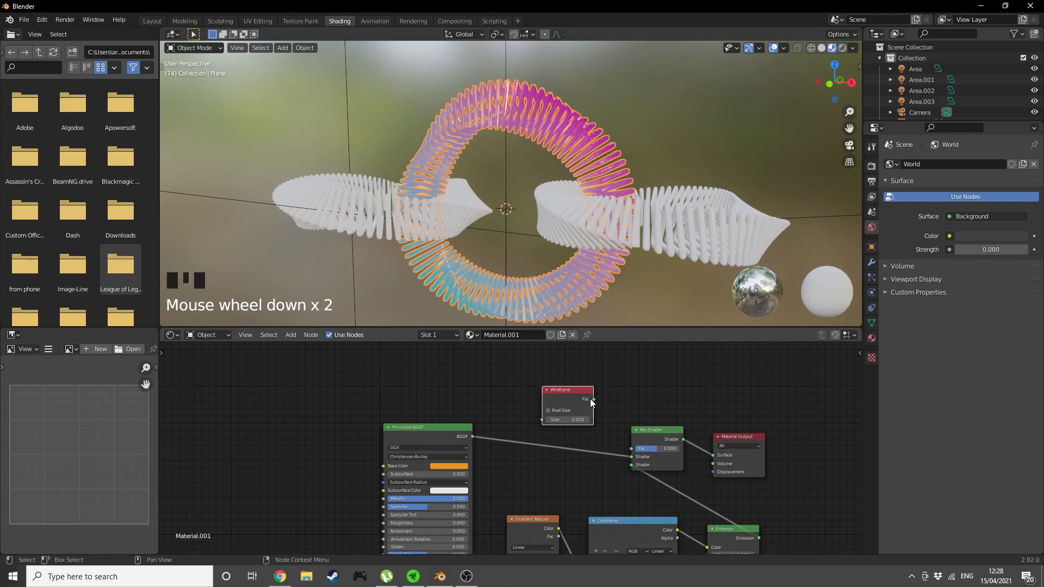
drag(594, 401, 631, 449)
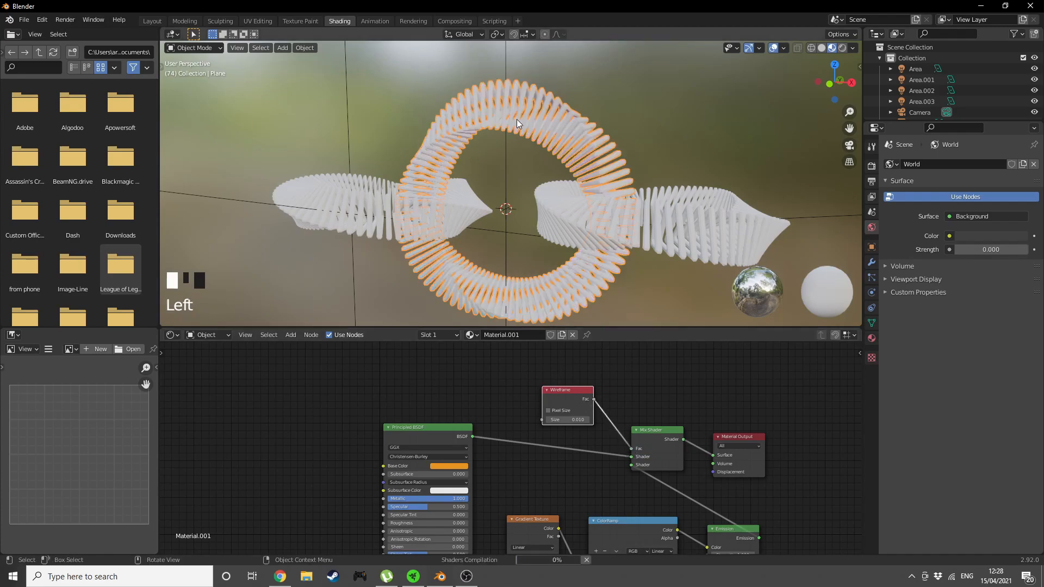
Increase the Emission node's strength to make the wireframe lines on the ring glow more brightly
scroll(596, 122, up, 8)
scroll(655, 142, down, 2)
middle_drag(655, 142, 686, 142)
scroll(611, 147, down, 3)
scroll(628, 141, down, 3)
scroll(687, 142, down, 1)
middle_drag(737, 471, 702, 492)
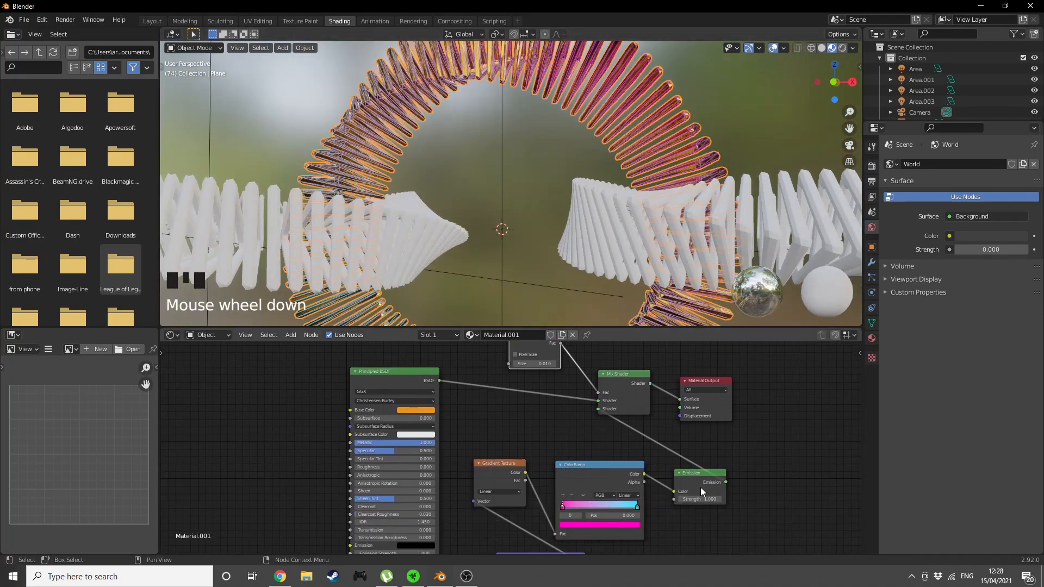
click(762, 481)
scroll(713, 455, down, 3)
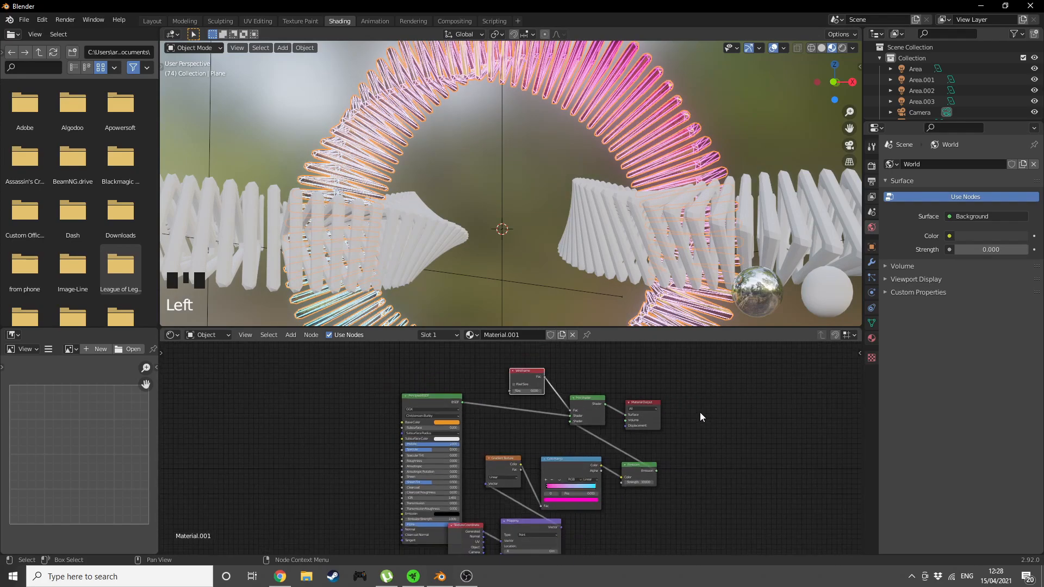
scroll(371, 211, down, 7)
Link the central ring's material to the two side rings
click(371, 211)
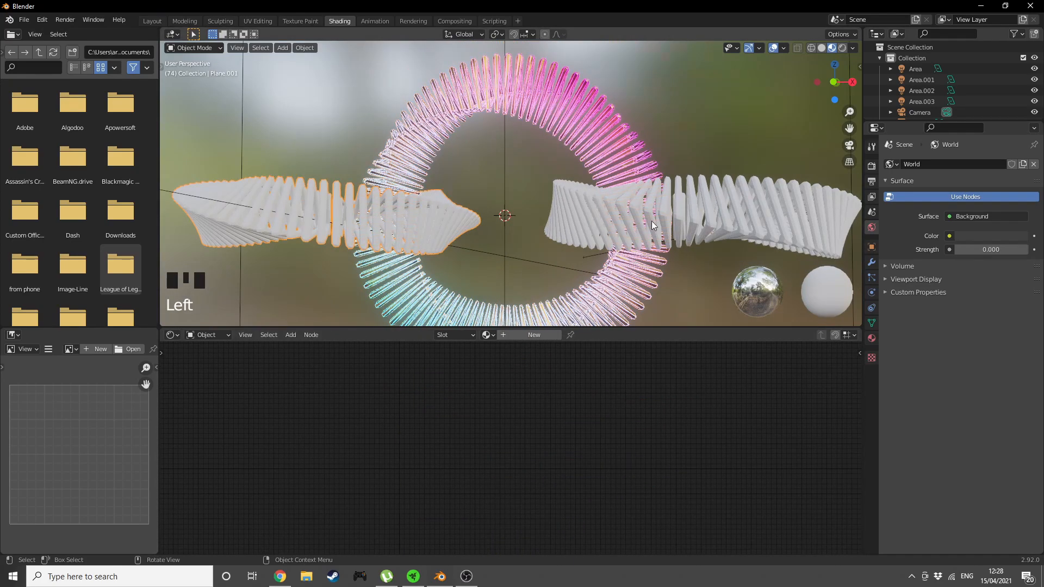
shift+click(666, 218)
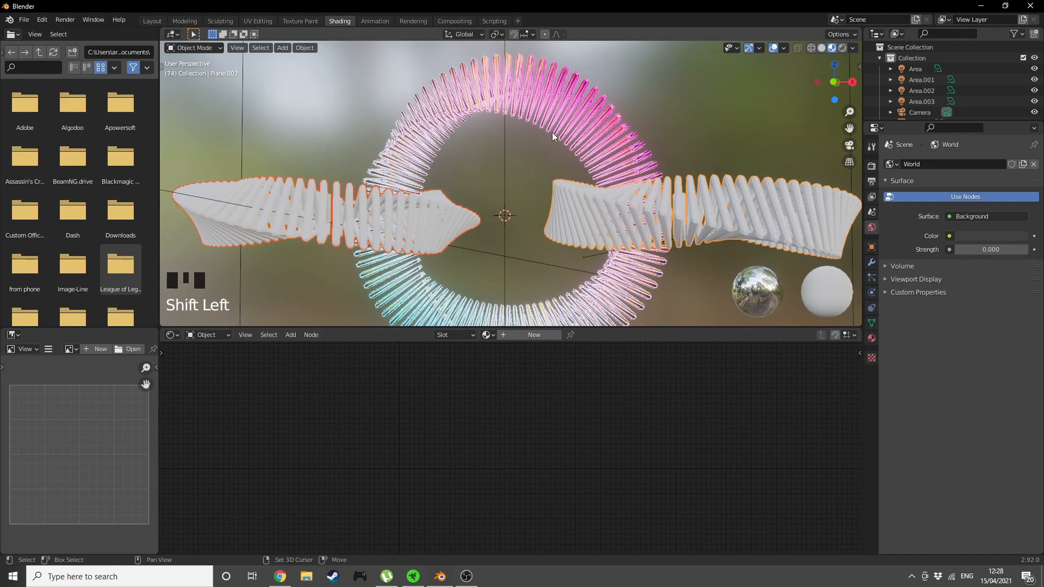
shift+click(550, 99)
key(ctrl+l)
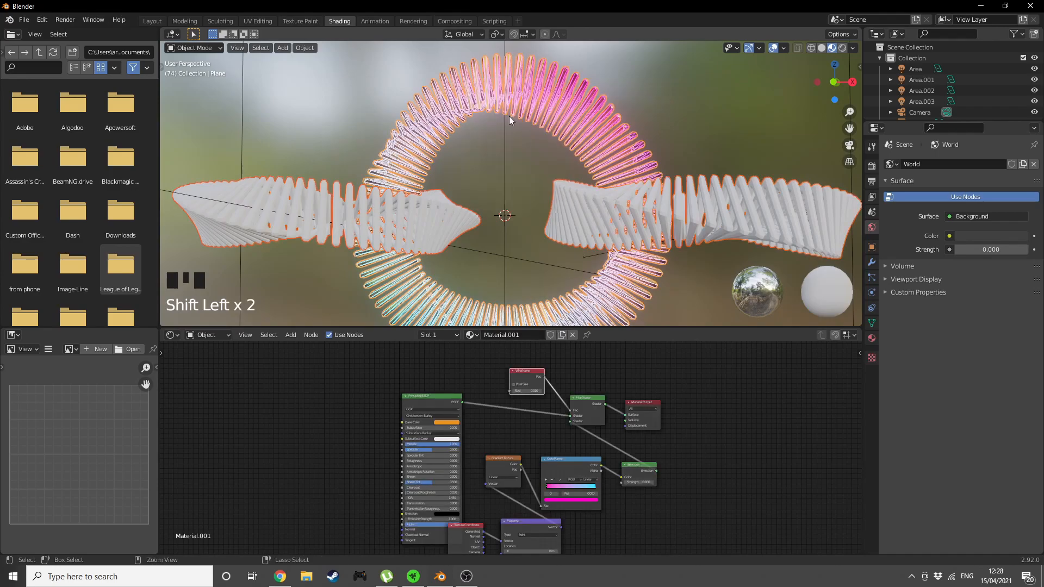
key(ctrl+l)
click(507, 144)
Advance the timeline one frame and view all three rings in Rendered viewport shading
middle_drag(594, 127, 697, 91)
click(697, 92)
scroll(658, 80, down, 5)
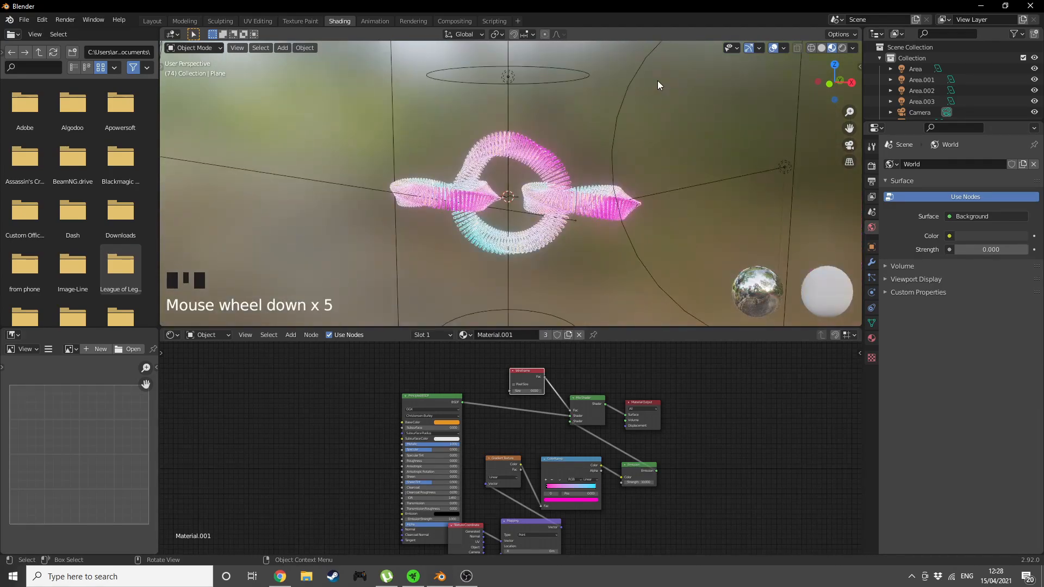
key(Right)
key(z)
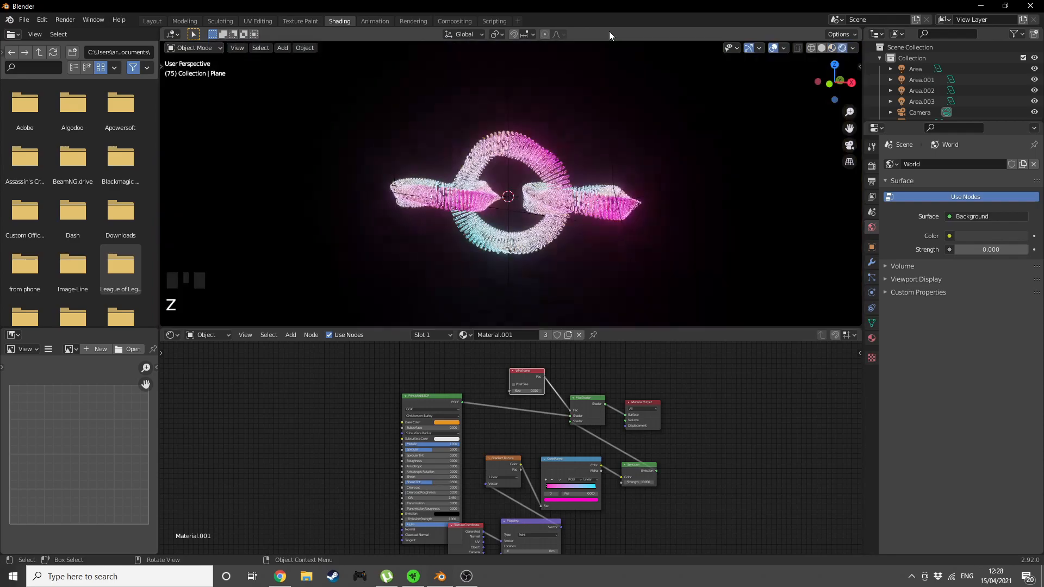
Create a new material for the enclosing cube and delete its Principled BSDF node
click(396, 144)
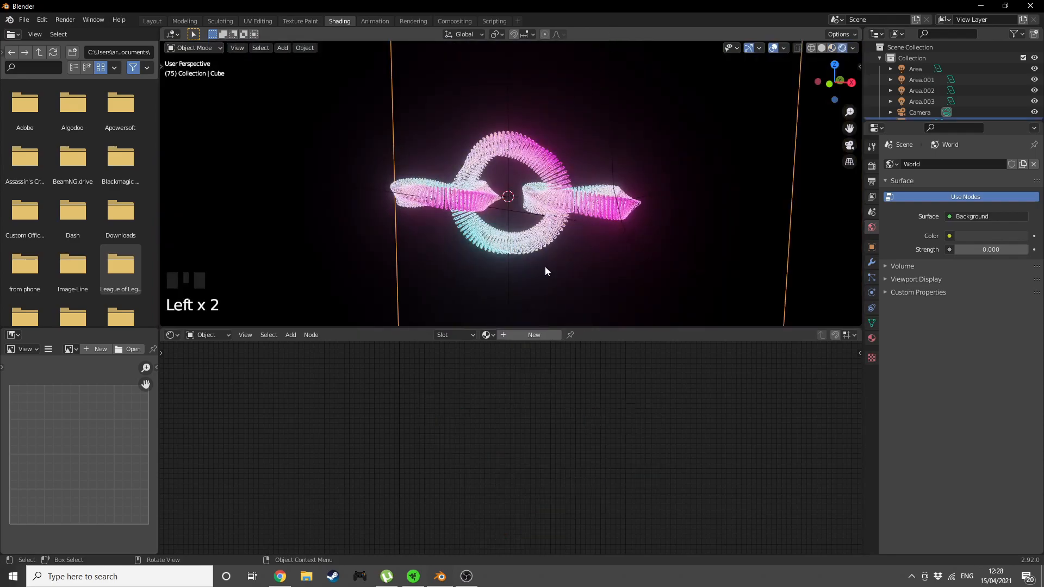
click(538, 336)
click(441, 396)
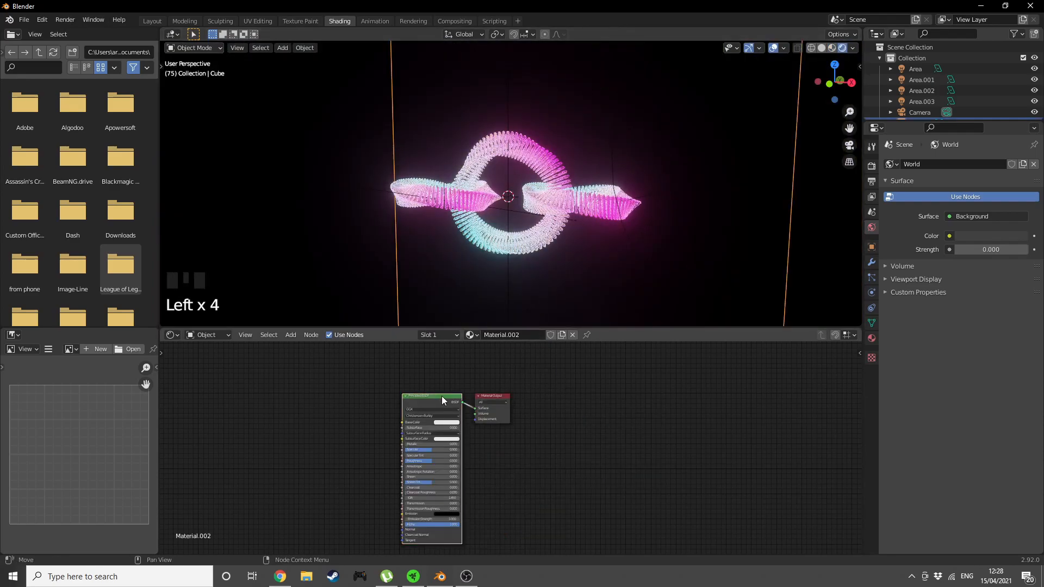
key(x)
Add a Principled Volume node and connect its Volume output to the Material Output's Volume input
scroll(442, 393, up, 4)
scroll(442, 392, up, 1)
middle_drag(442, 392, 518, 435)
scroll(433, 392, up, 4)
key(shift+a)
click(404, 384)
text(vol)
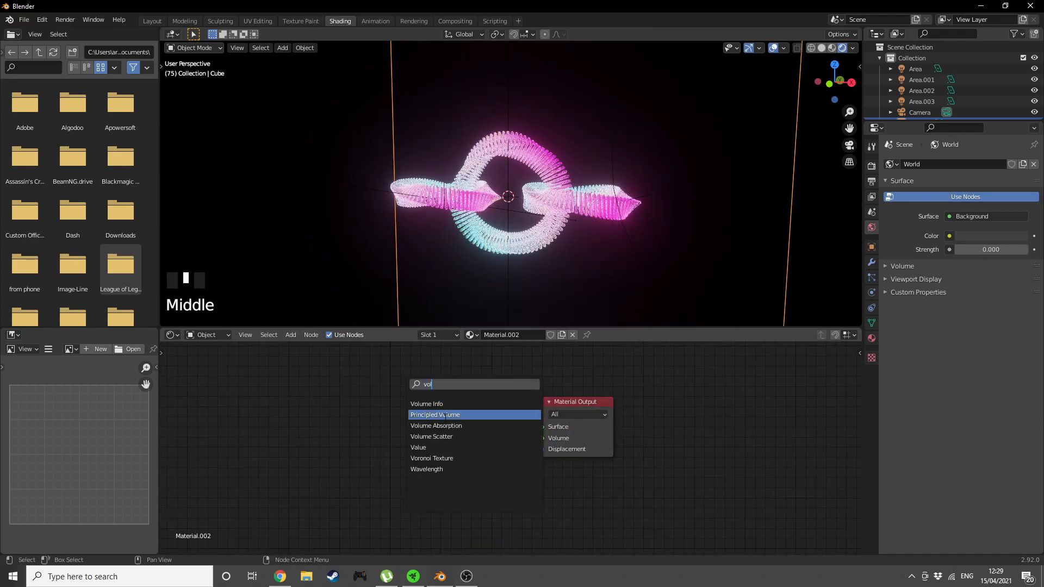
click(445, 416)
click(480, 400)
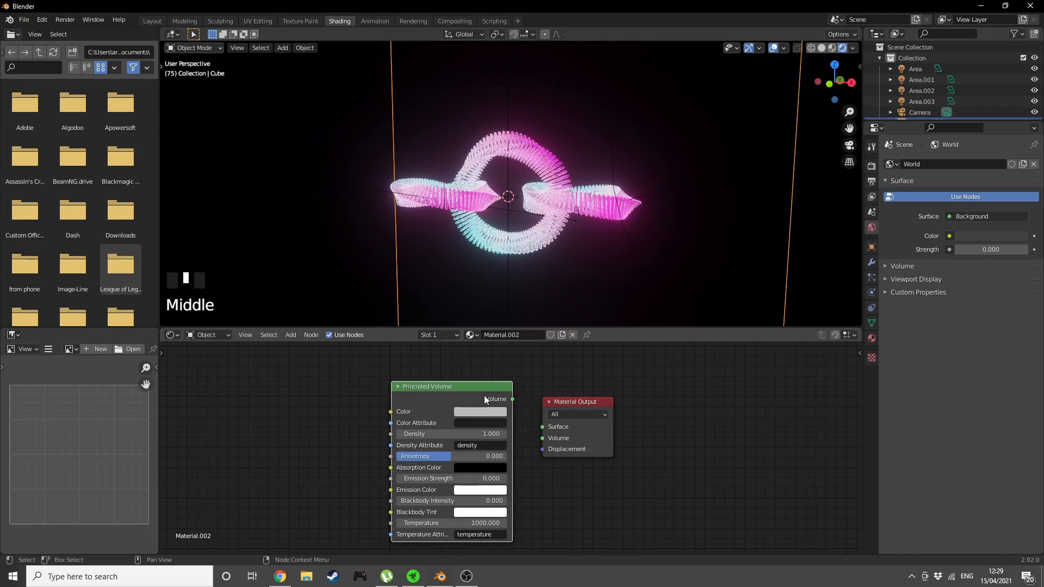
drag(512, 400, 542, 439)
View the scene through the camera and lower the Principled Volume's density to 0.020
middle_drag(618, 466, 622, 466)
scroll(492, 433, up, 3)
key(KP_0)
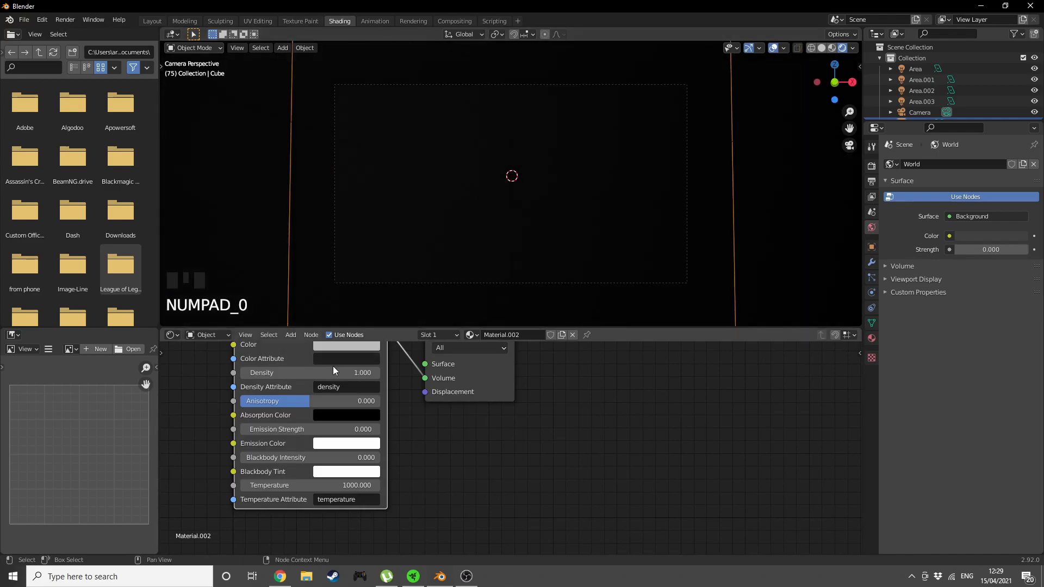
click(244, 372)
drag(310, 373, 256, 373)
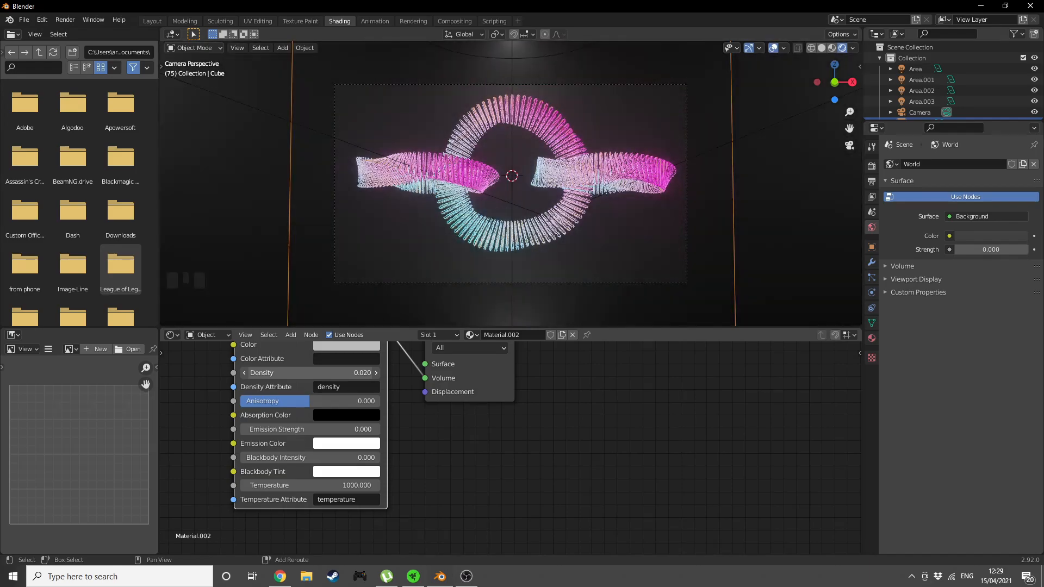
Change the area light Area.003 to a fully saturated cyan with a hue of about 0.526
scroll(437, 198, down, 2)
scroll(547, 185, up, 2)
scroll(547, 185, down, 2)
click(752, 124)
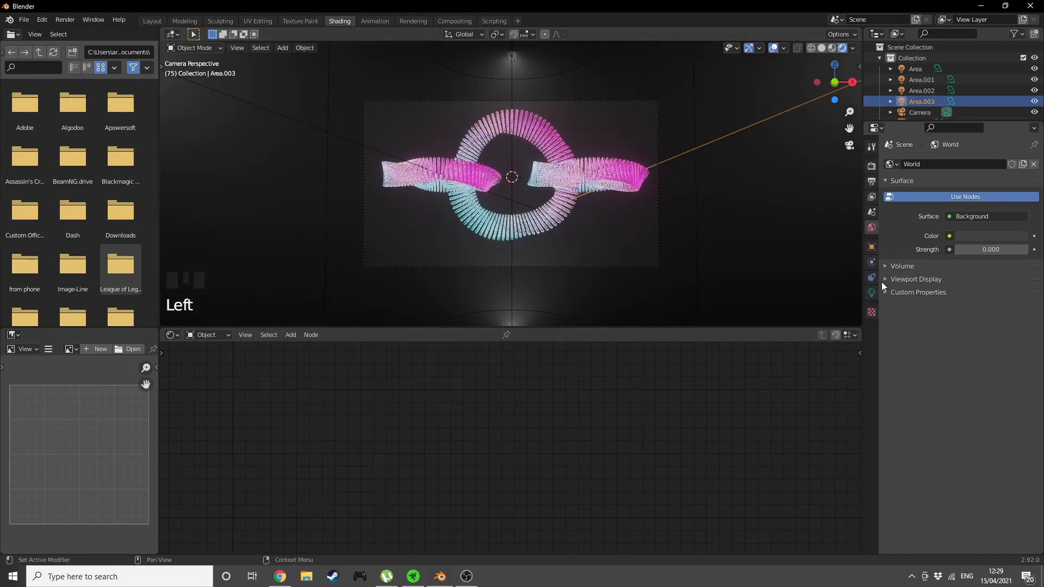
click(869, 294)
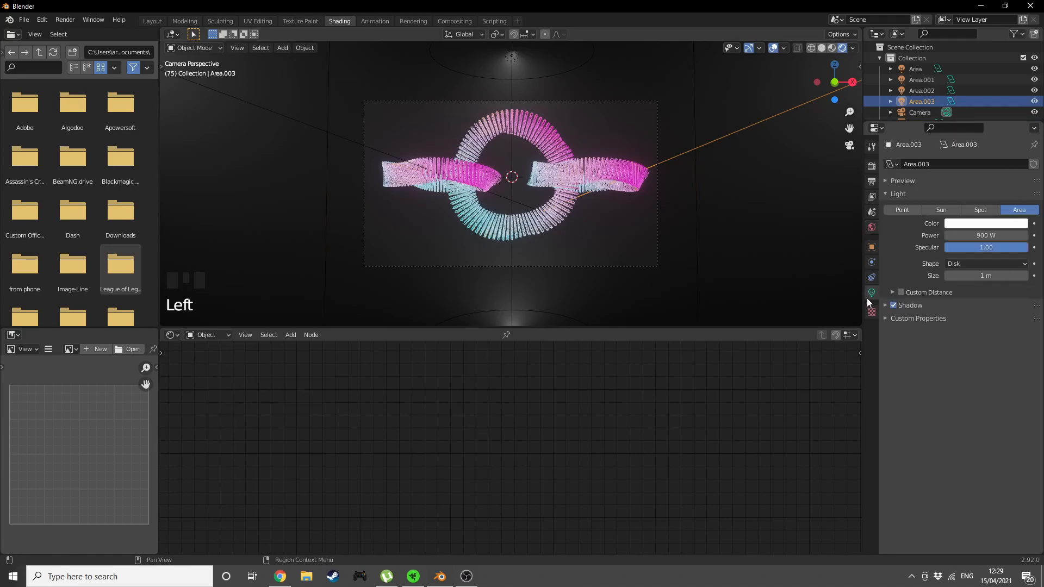
click(972, 225)
drag(975, 114, 975, 77)
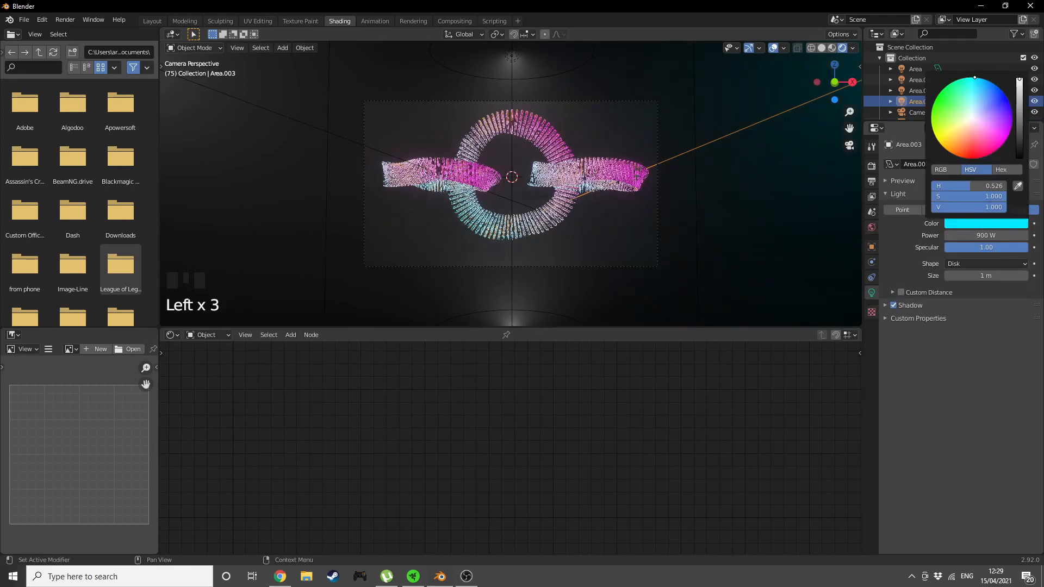
Change the area light Area.002 to a fully saturated pink with a hue of about 0.919
click(303, 122)
click(960, 226)
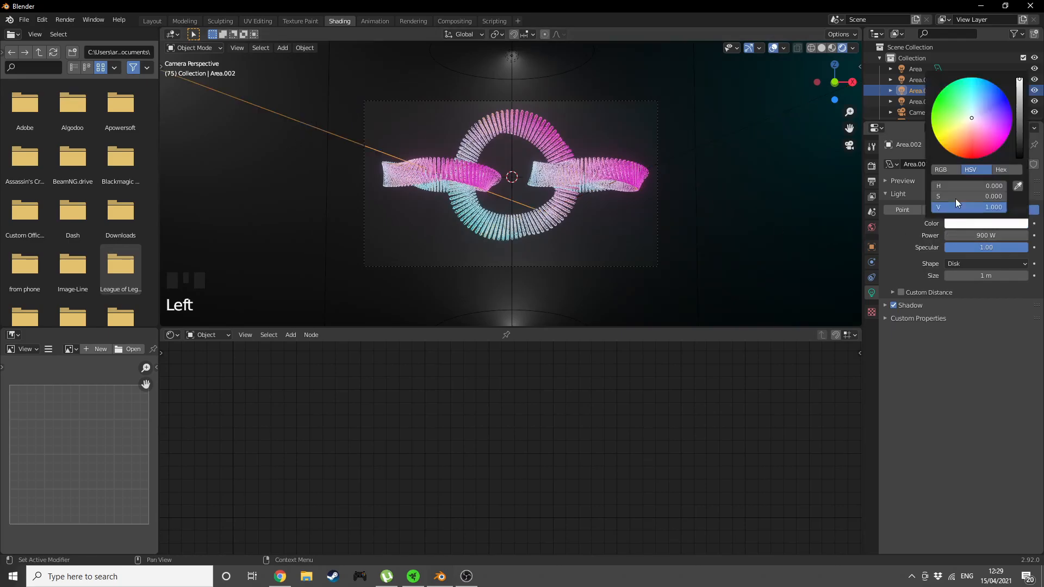
click(1000, 147)
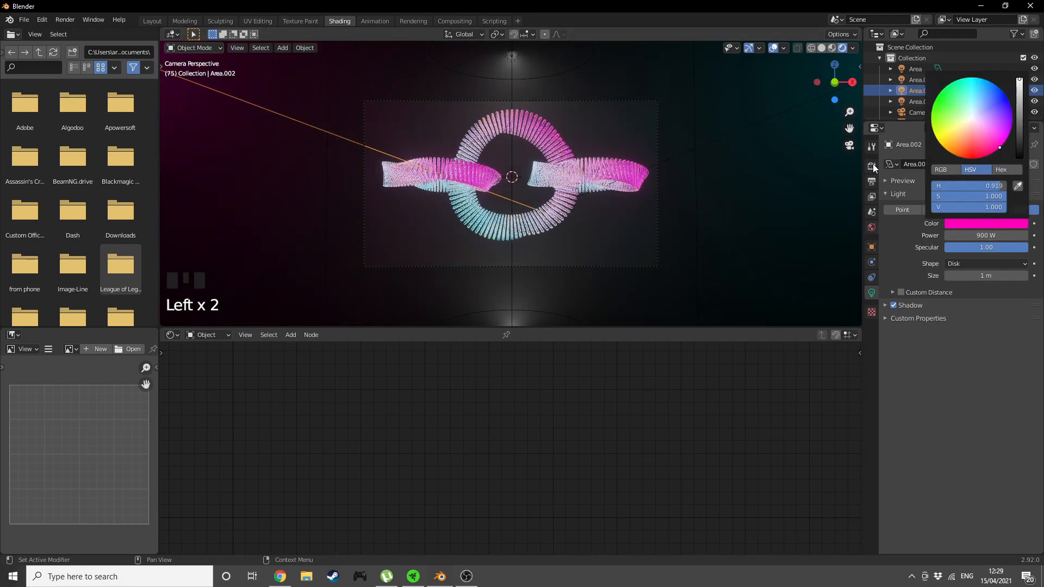
Play the ring animation in the camera view to check the coloured lighting and volume, and stop it
scroll(788, 174, up, 3)
click(872, 167)
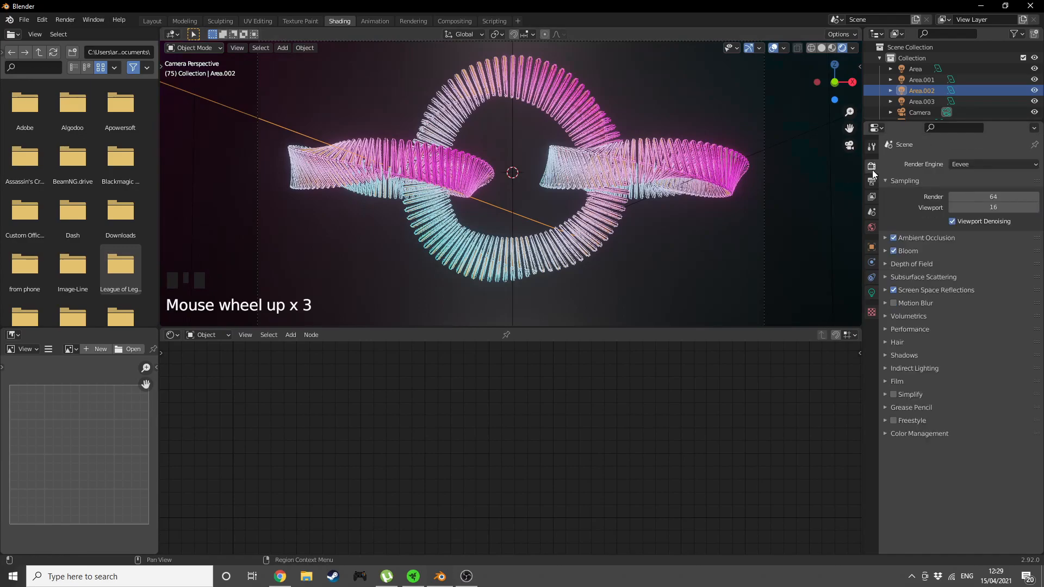
key(space)
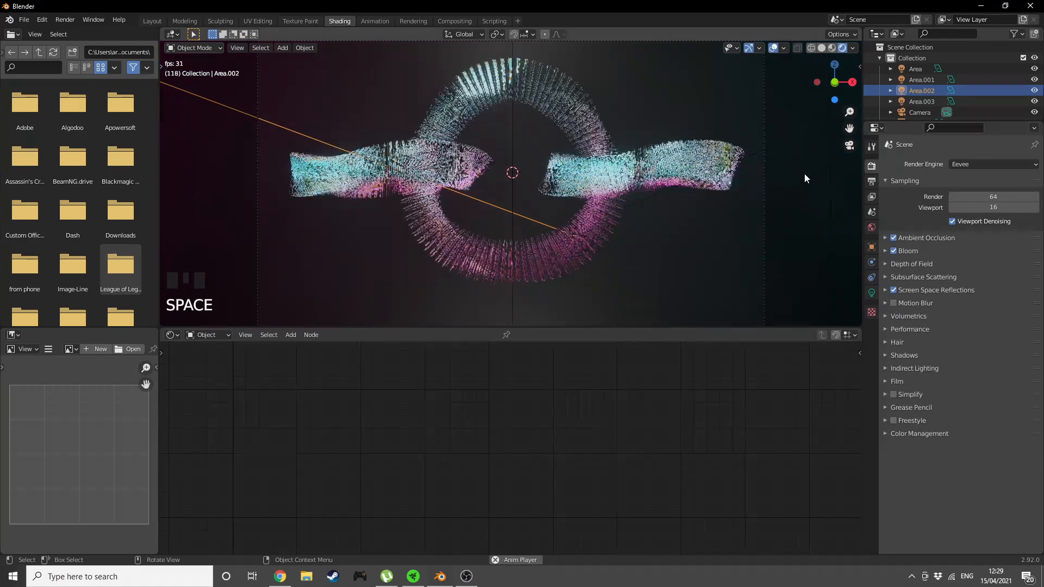
key(space)
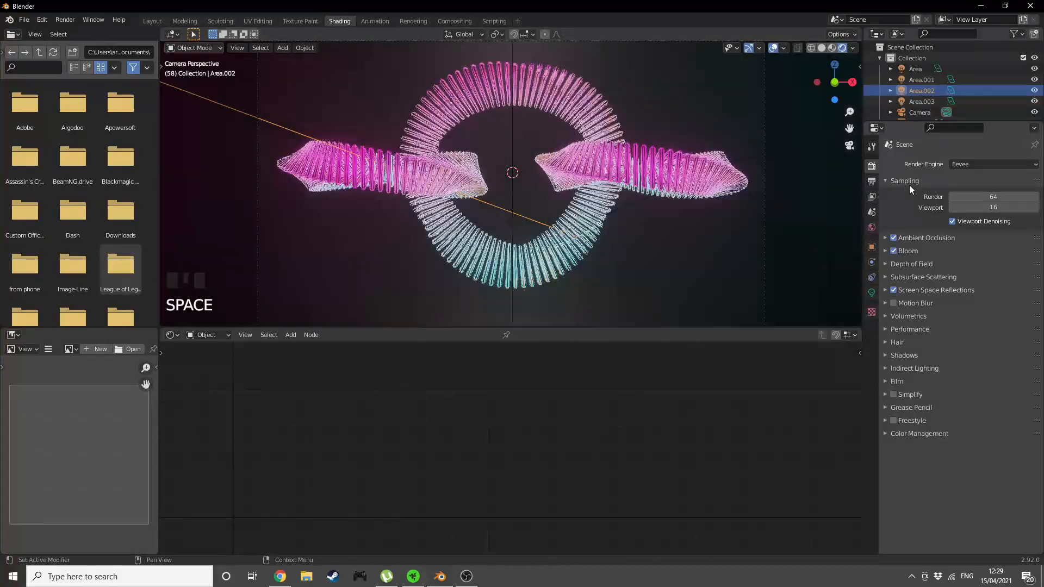
Set the render output path to fdasfdsa
click(872, 182)
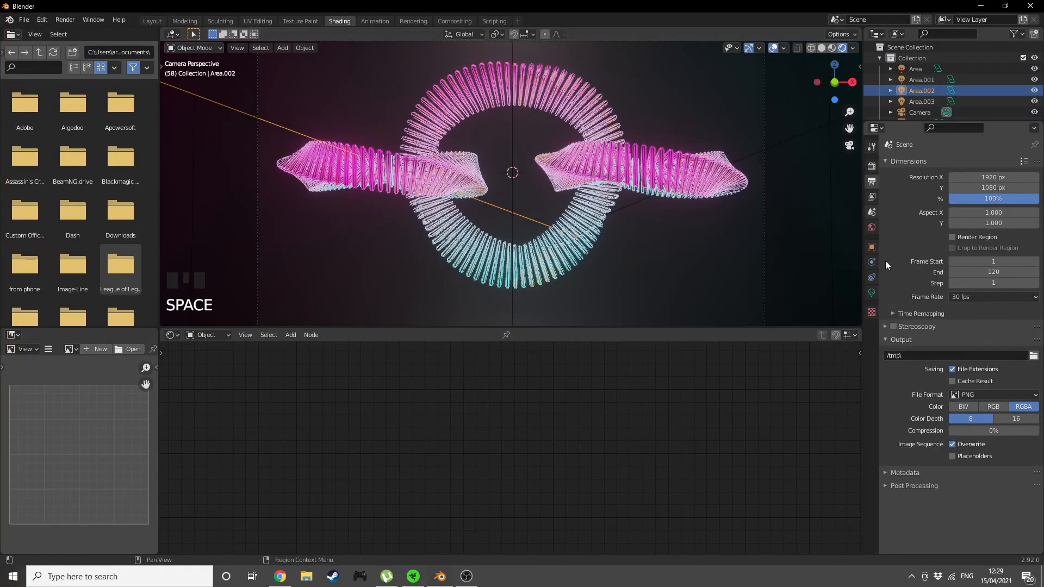
click(1004, 355)
text(fdasfdsa)
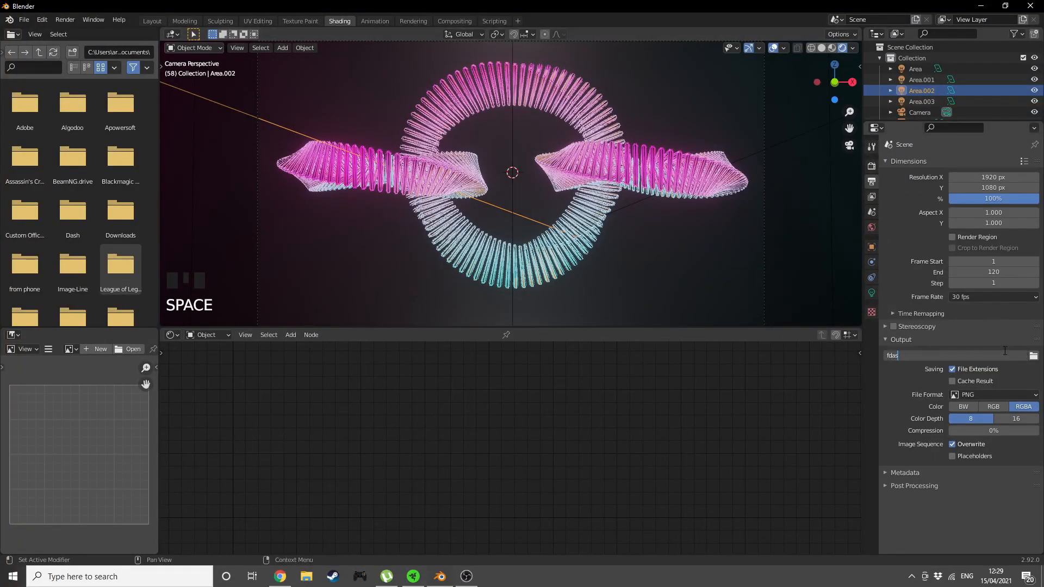
Set the output format to FFmpeg Video with an MPEG-4 container and Perceptually Lossless output quality
click(1001, 391)
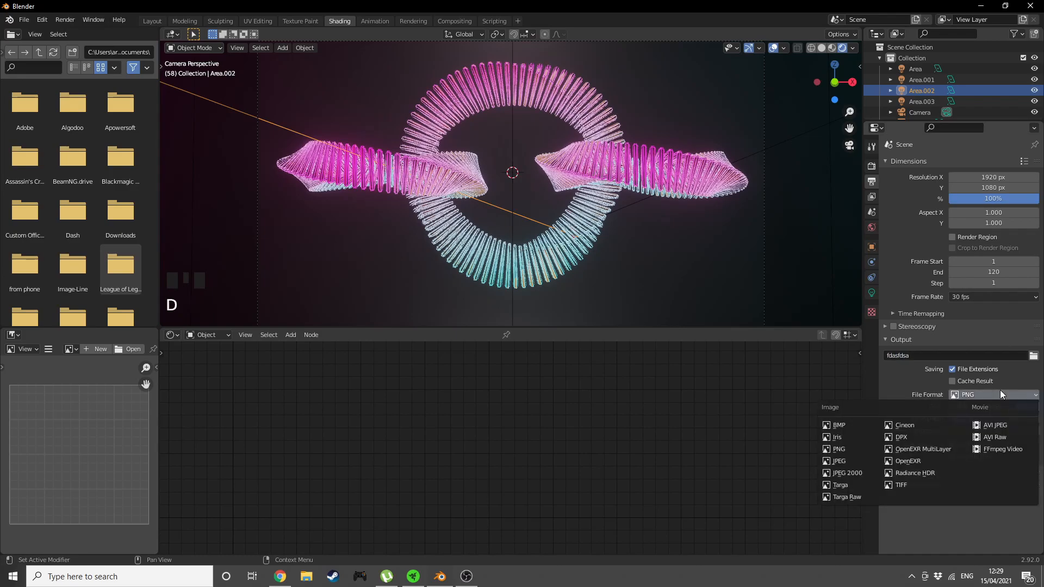
click(990, 452)
click(964, 439)
click(974, 406)
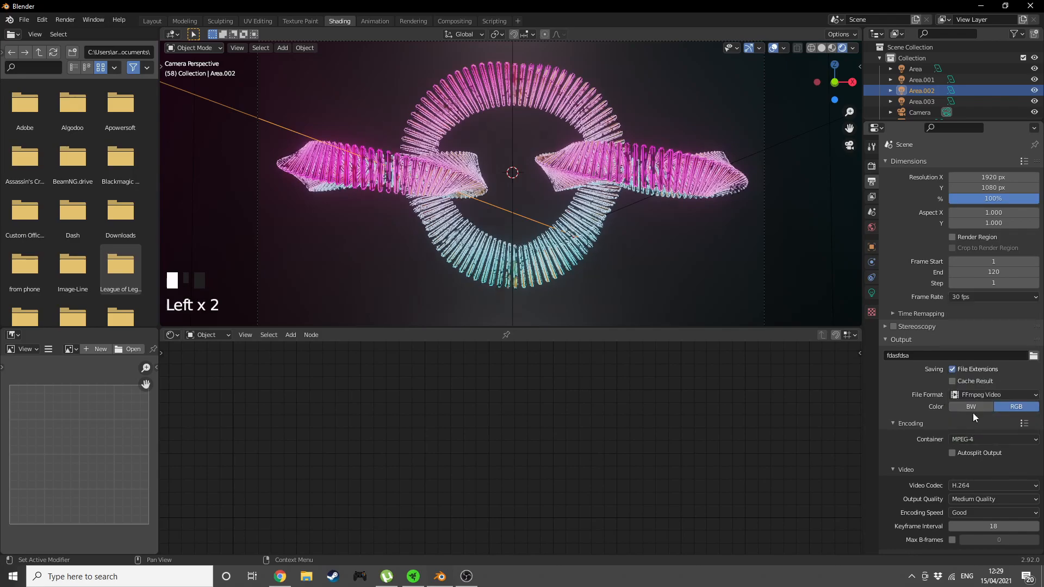
click(963, 499)
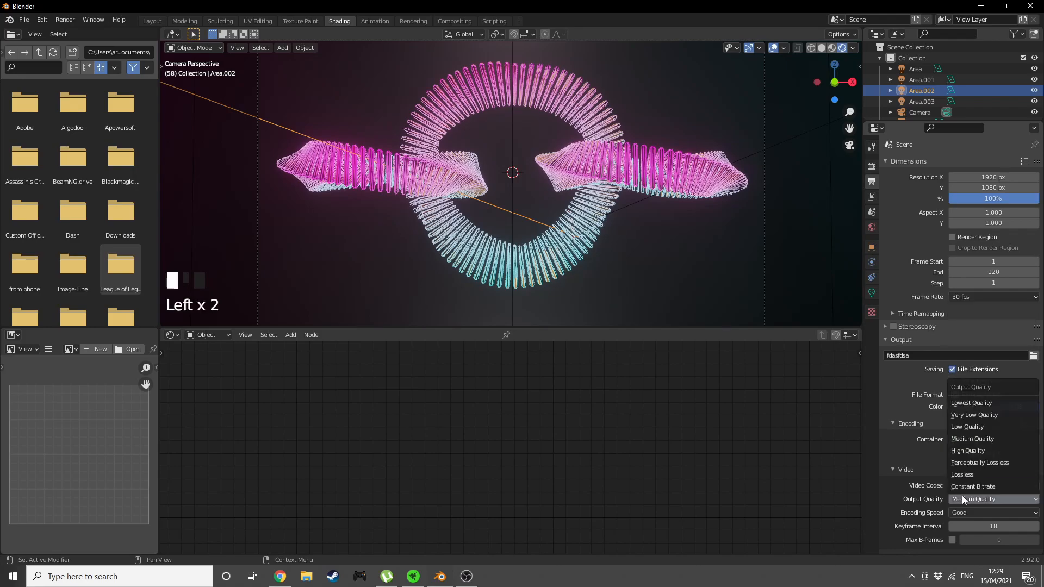
click(969, 464)
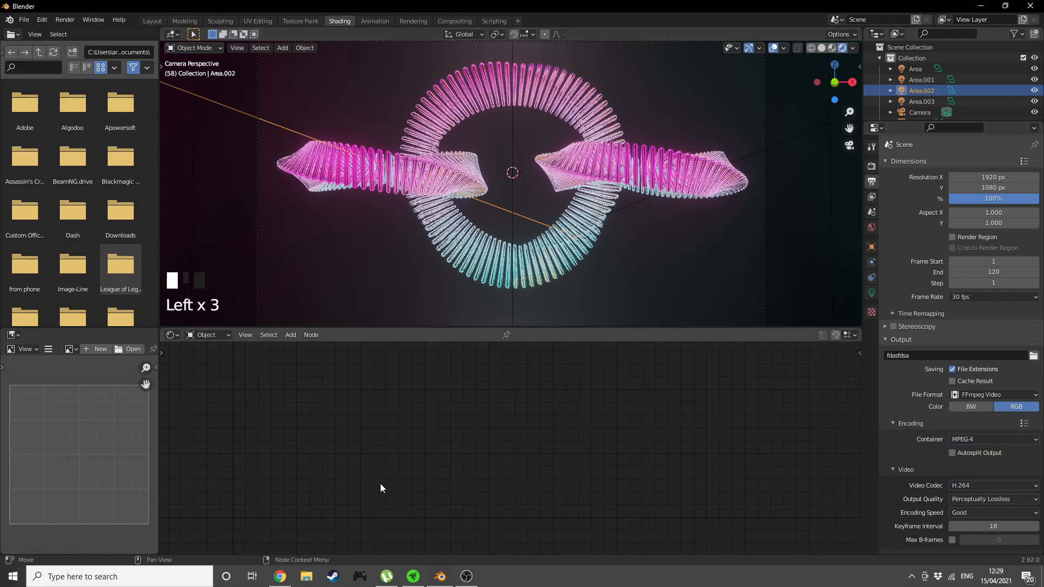
Replay the ring animation briefly and pause it at frame 75
key(space)
key(space)
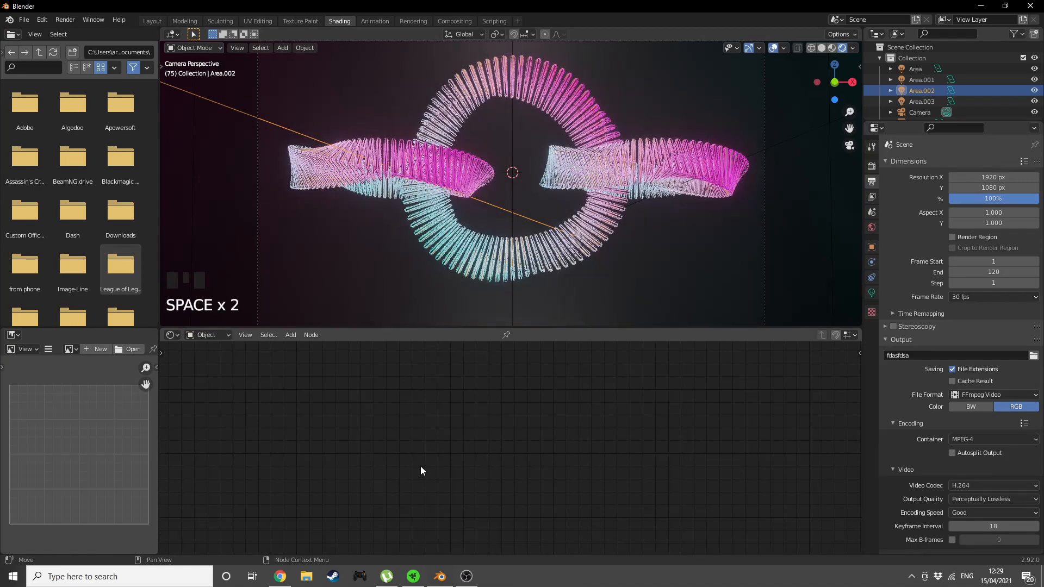